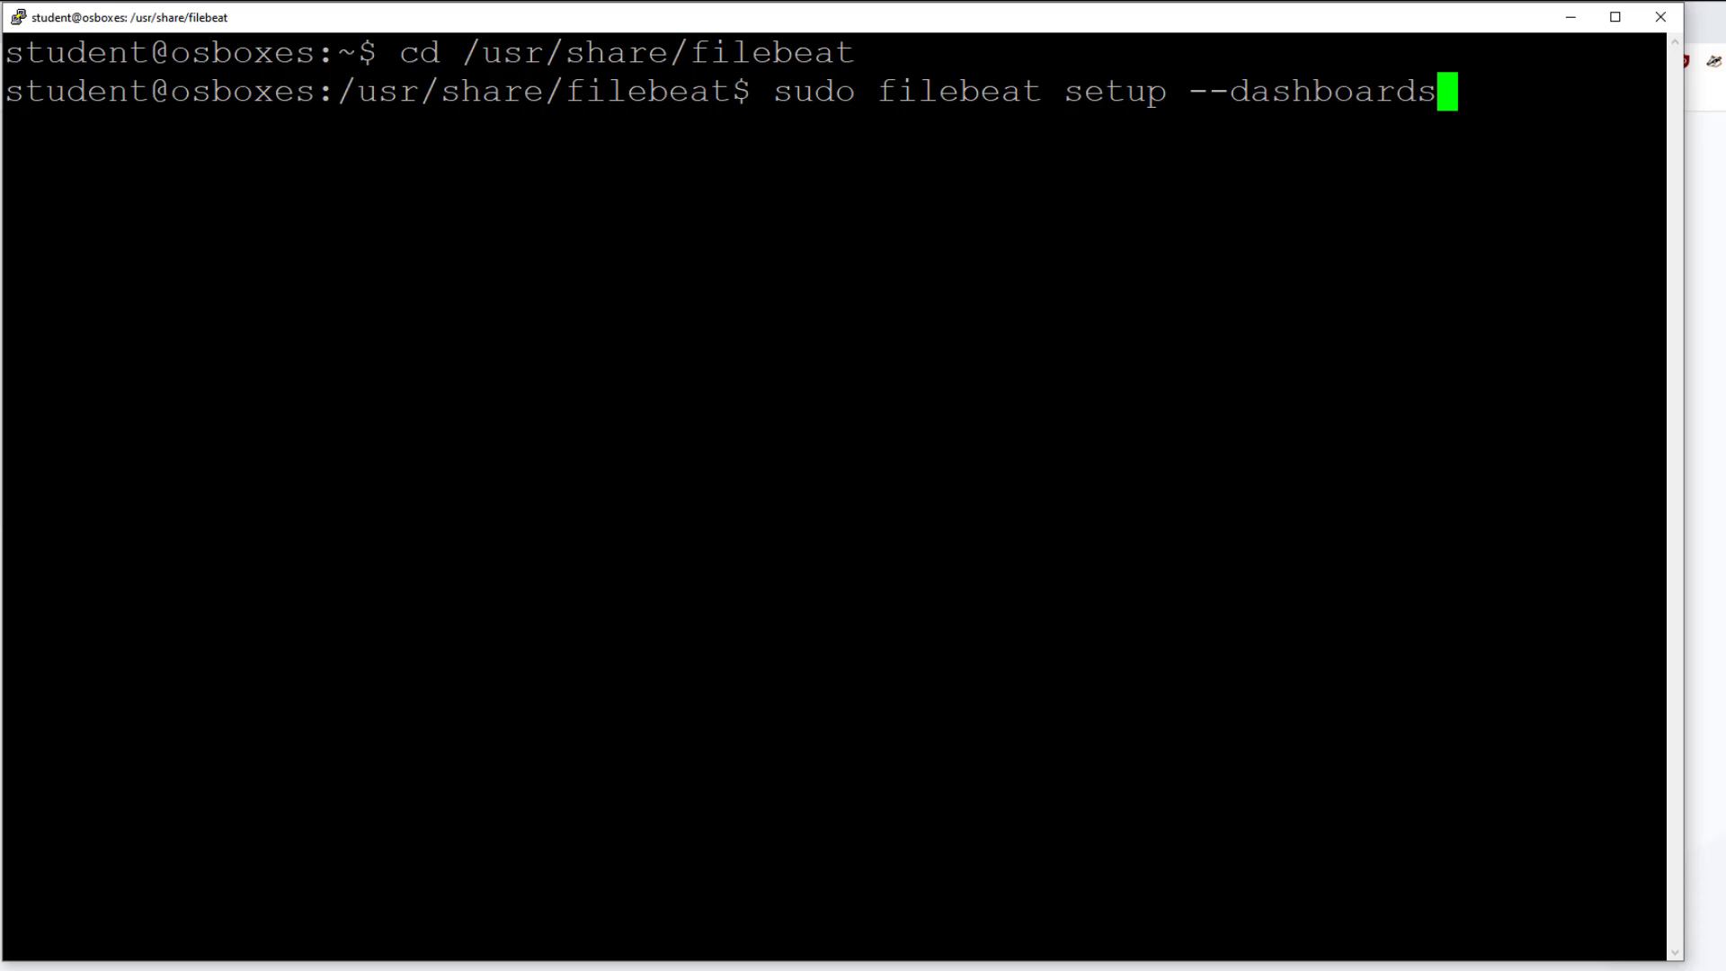
Step: Run sudo filebeat setup --dashboards from /usr/share/filebeat and enter the sudo account password
{"action": "key", "text": "Return"}
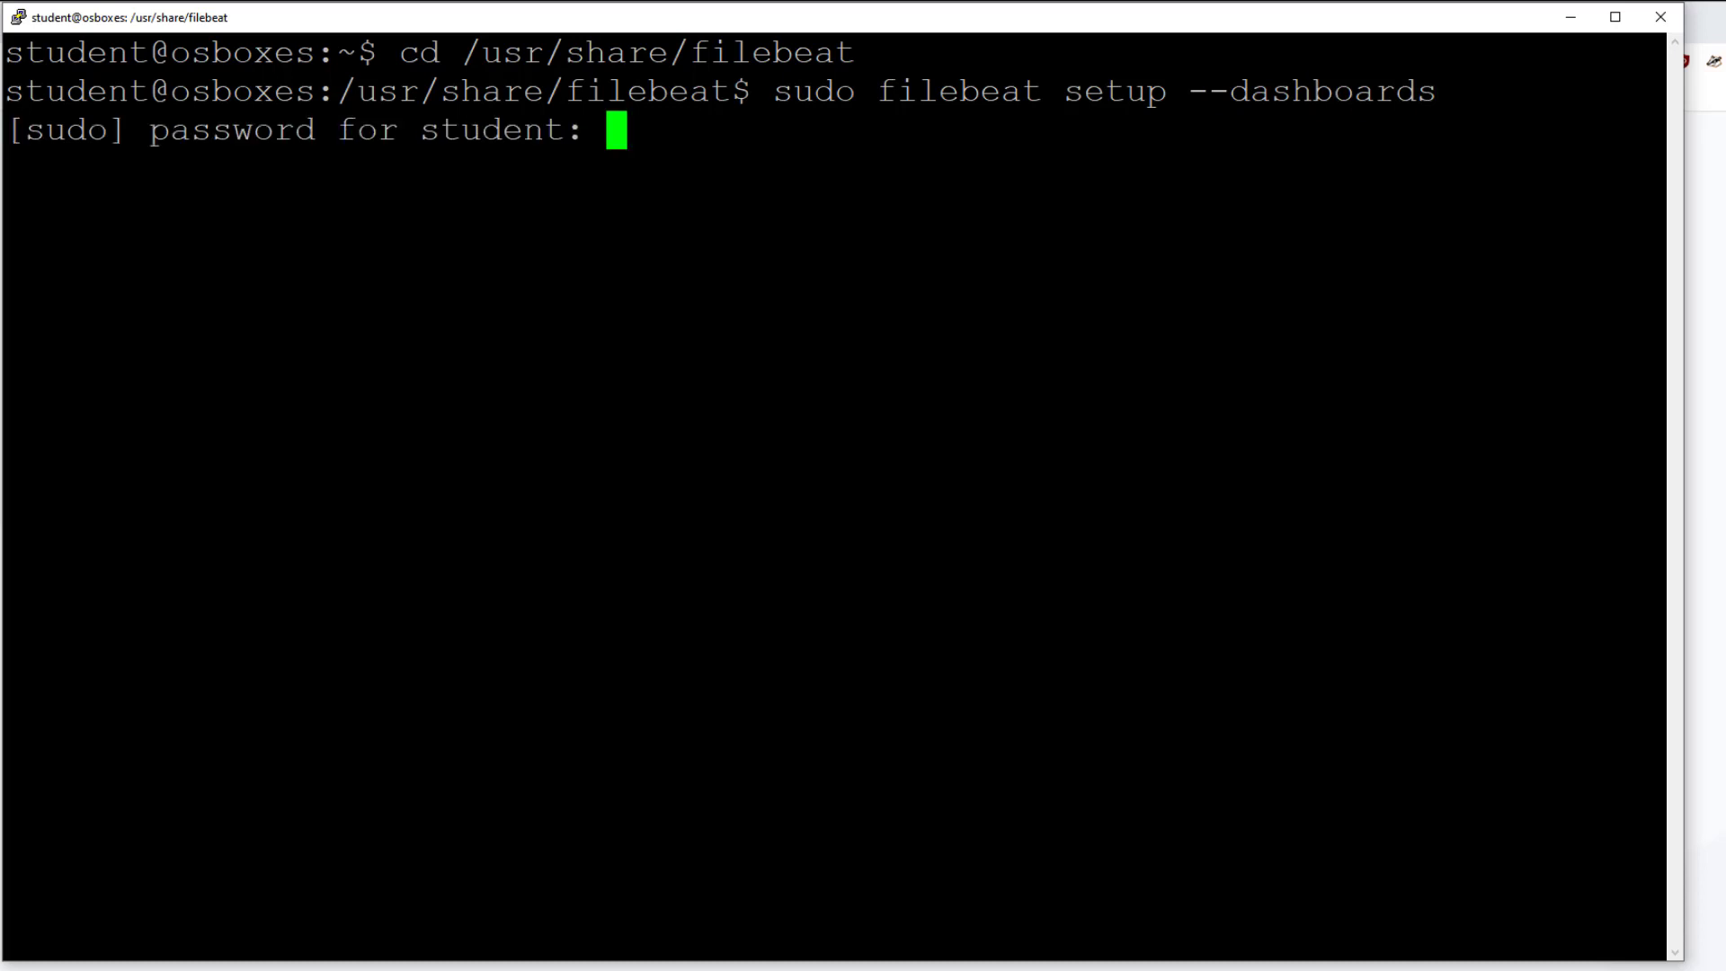
{"action": "key", "text": "Return"}
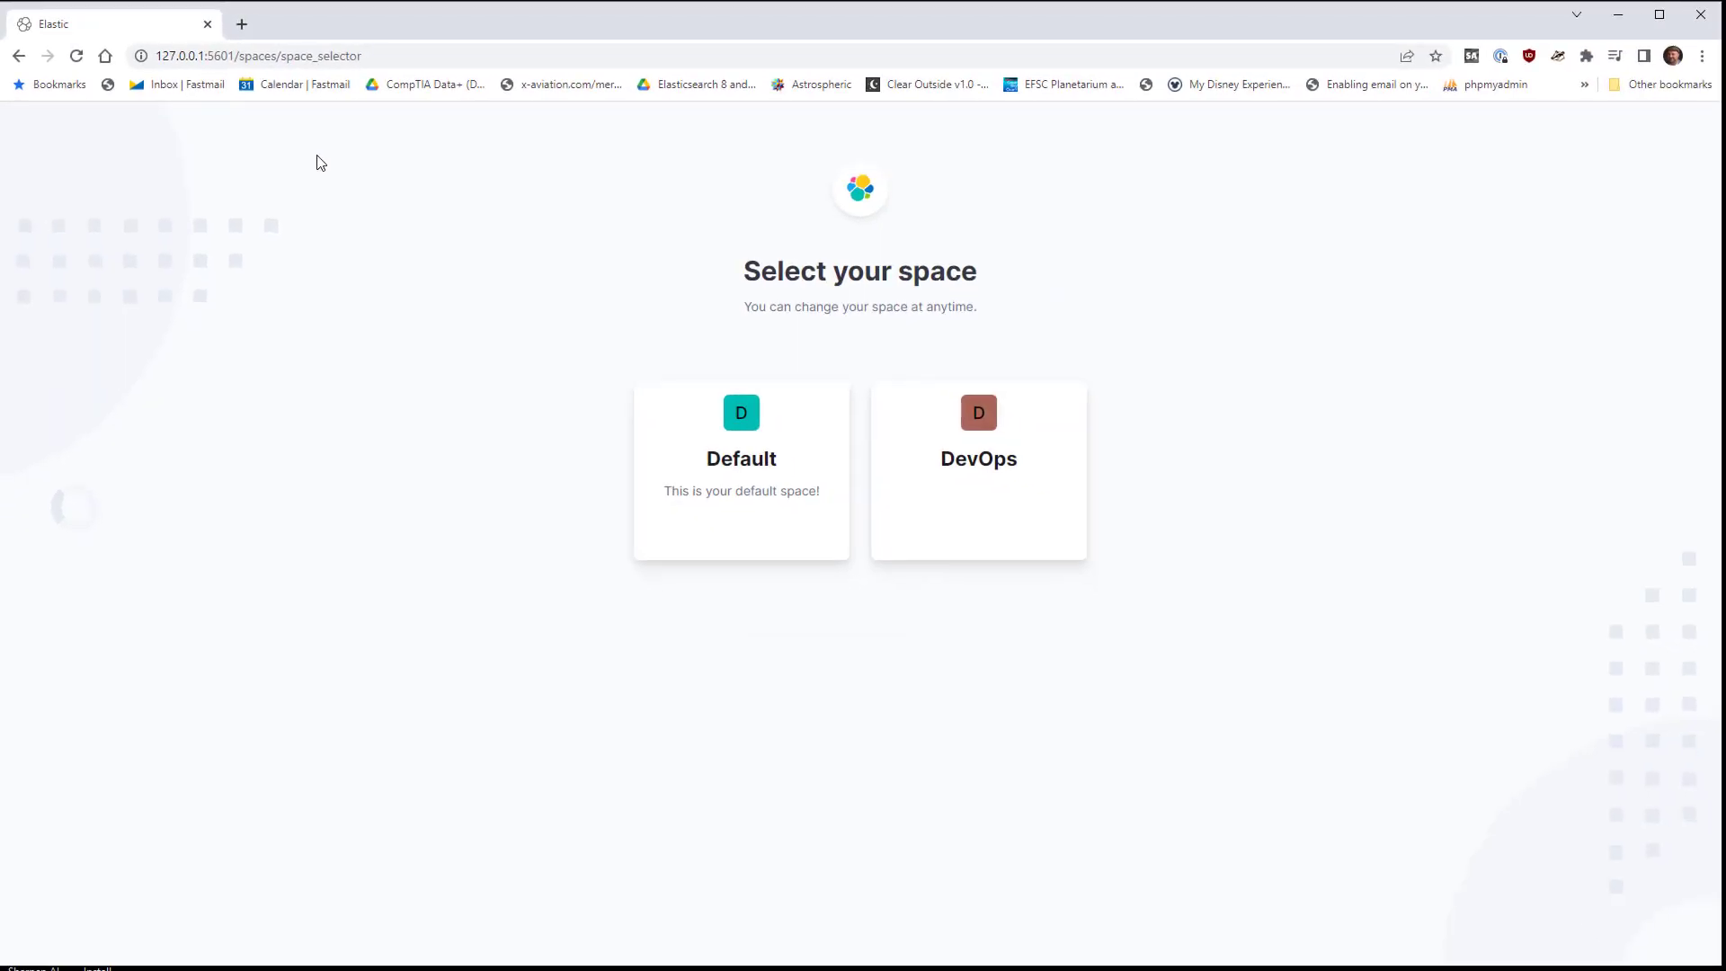
Step: Switch to Kibana in the browser, enter the Default space and open the filebeat-* data view in Stack Management
{"action": "left_click", "coordinate": [751, 430]}
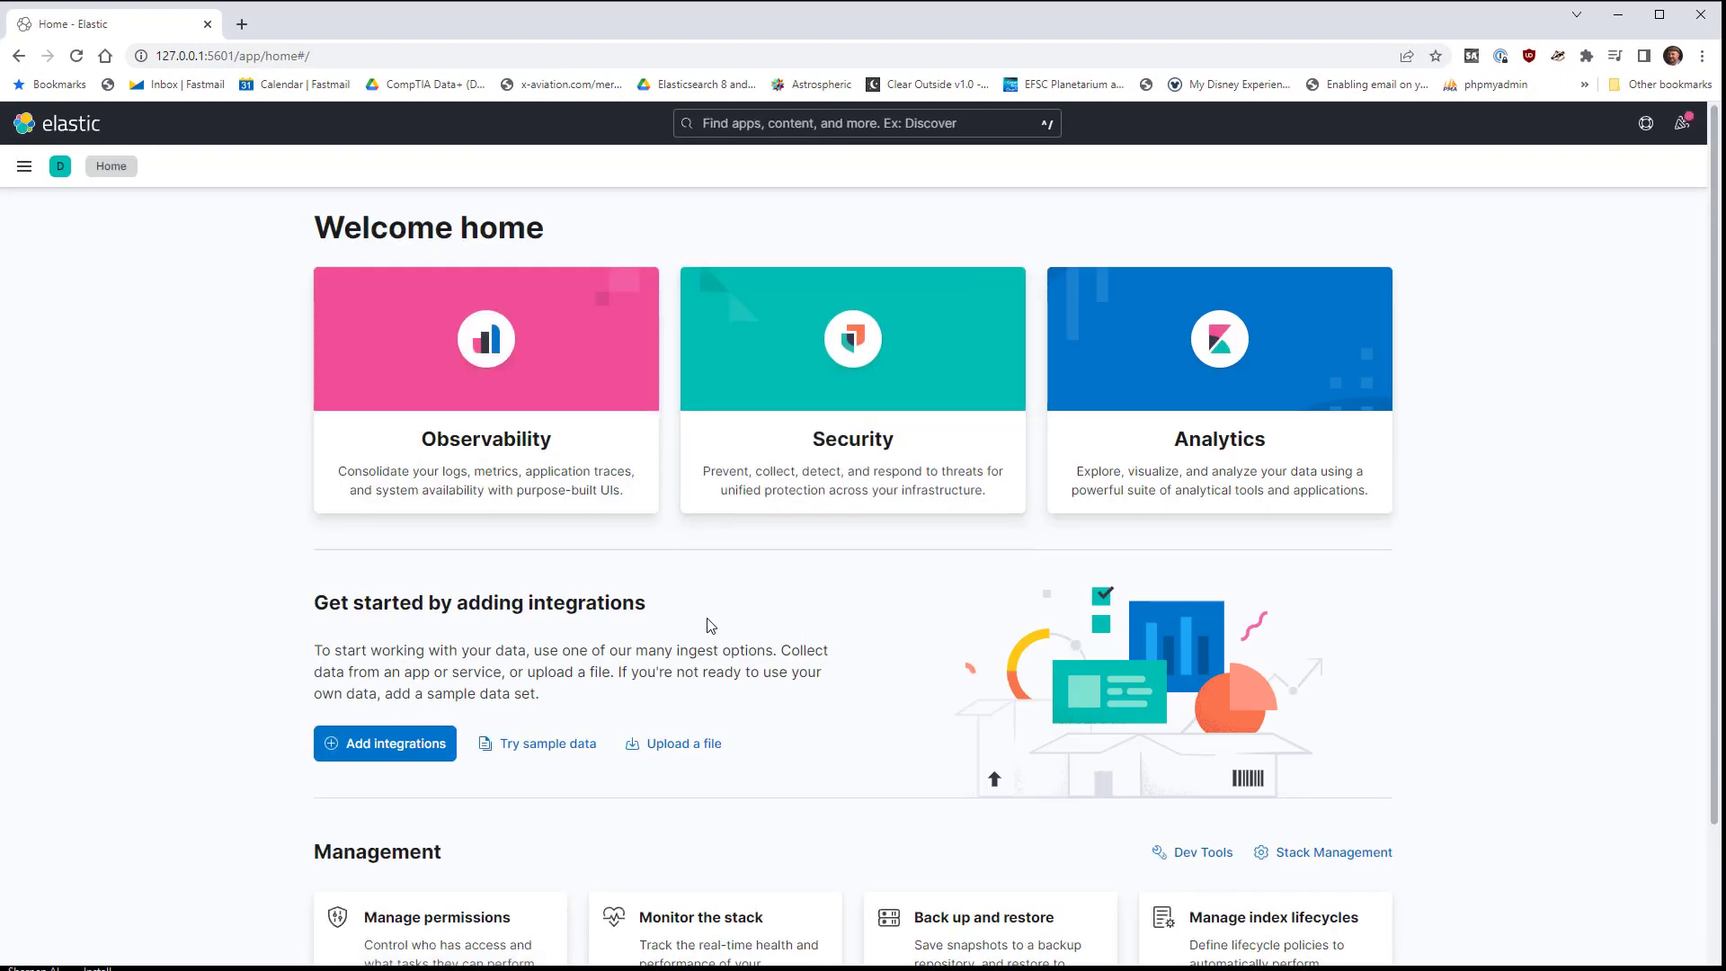
{"action": "left_click", "coordinate": [1326, 858]}
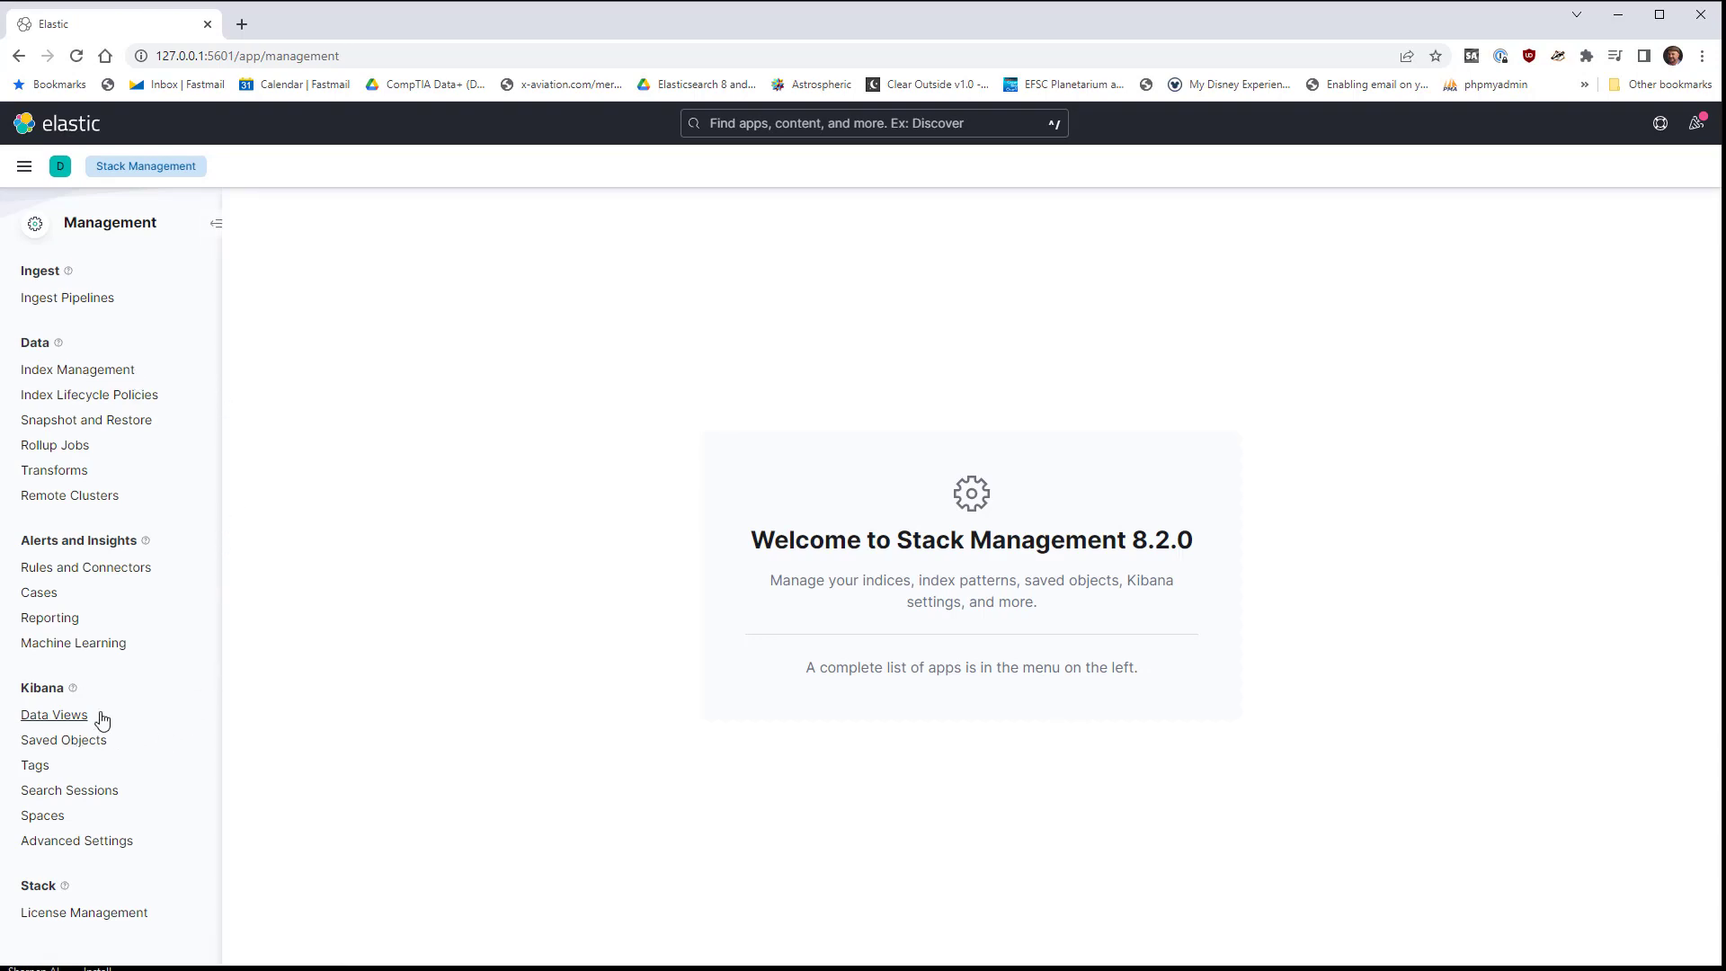
{"action": "left_click", "coordinate": [54, 715]}
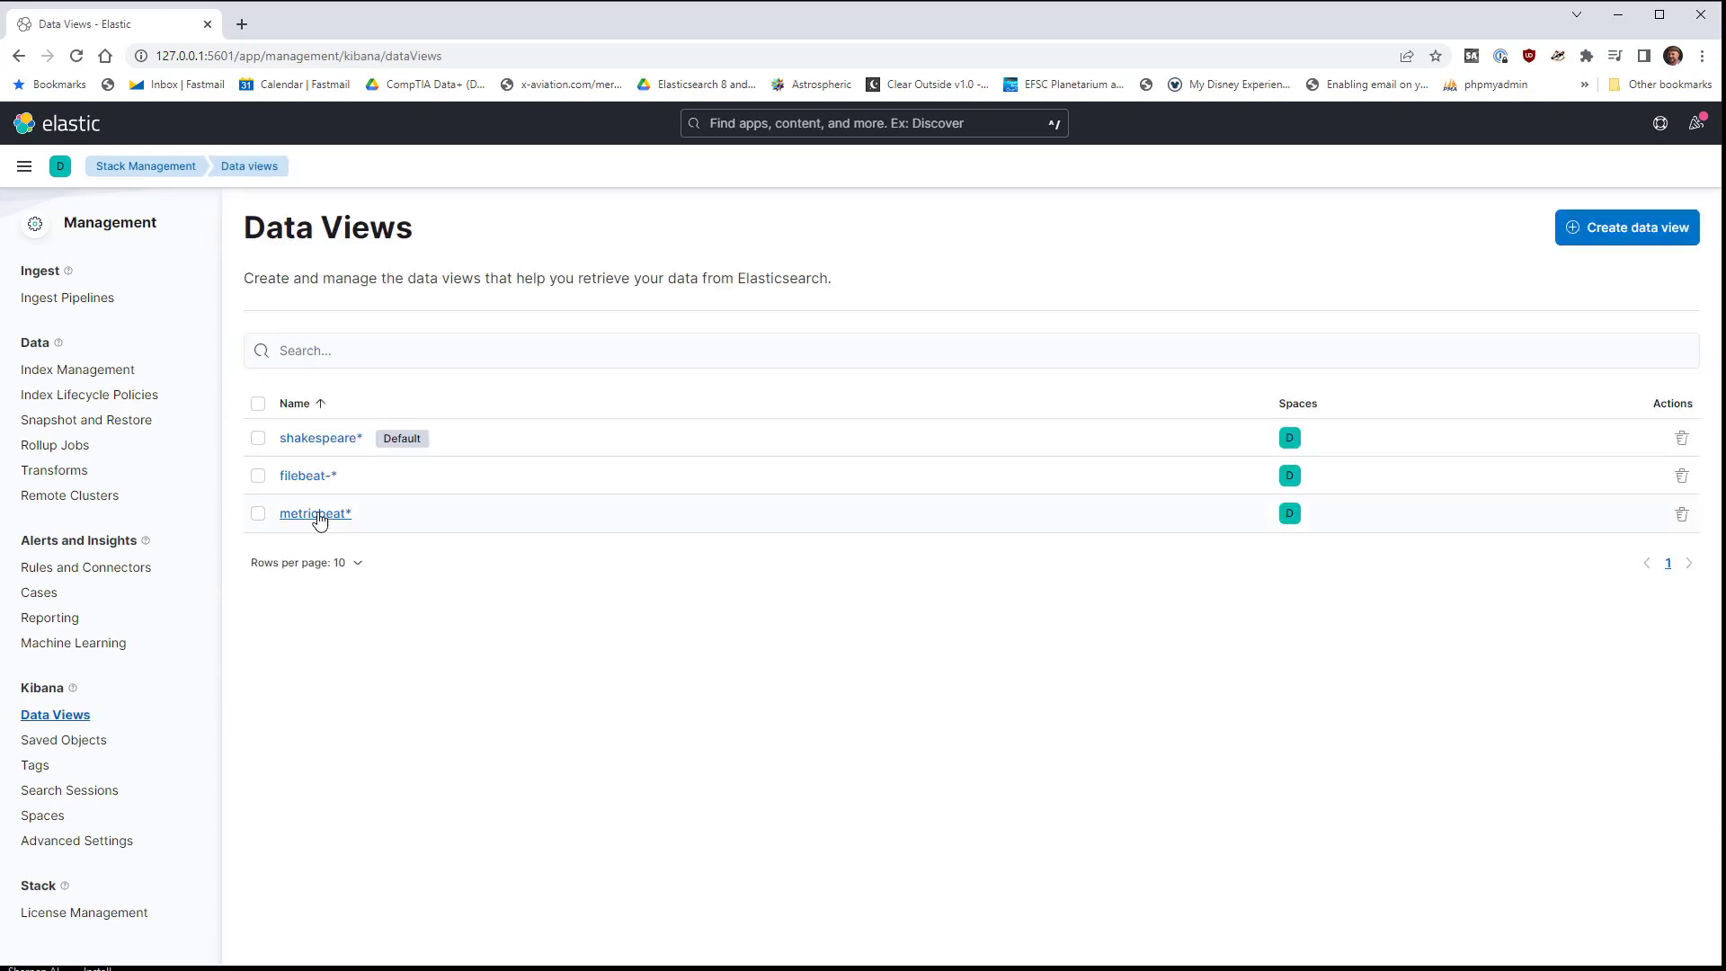
{"action": "left_click", "coordinate": [311, 477]}
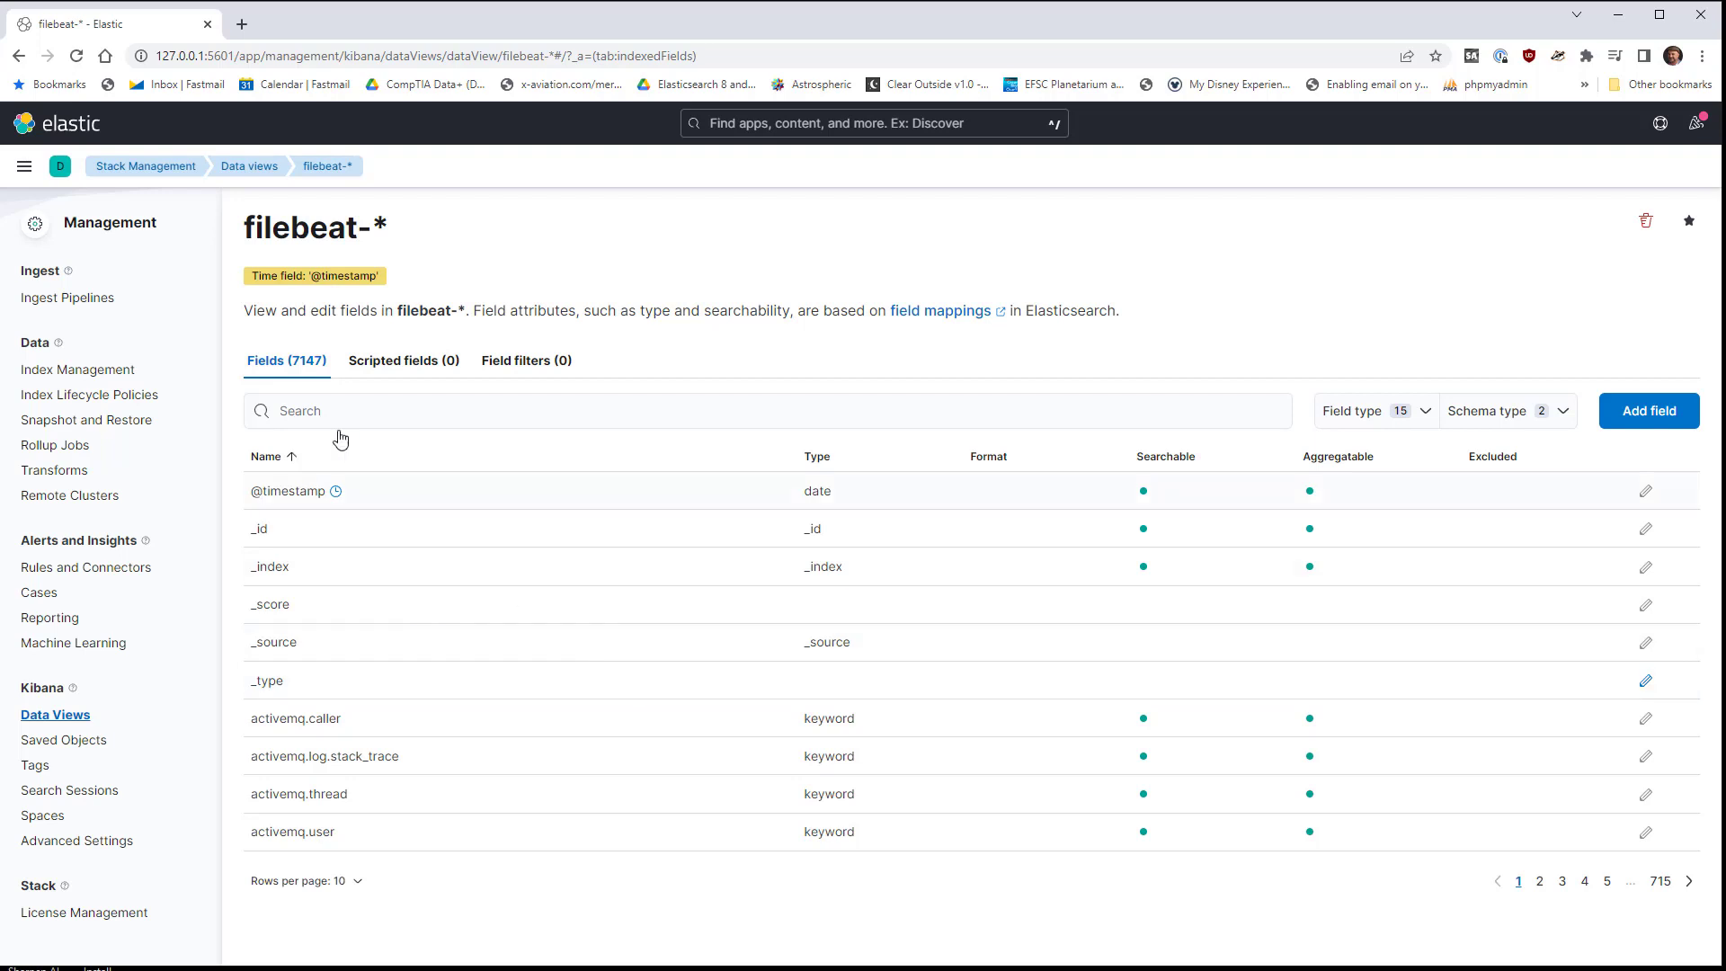
Step: Open Discover and change its data view to filebeat-*
{"action": "left_click", "coordinate": [27, 170]}
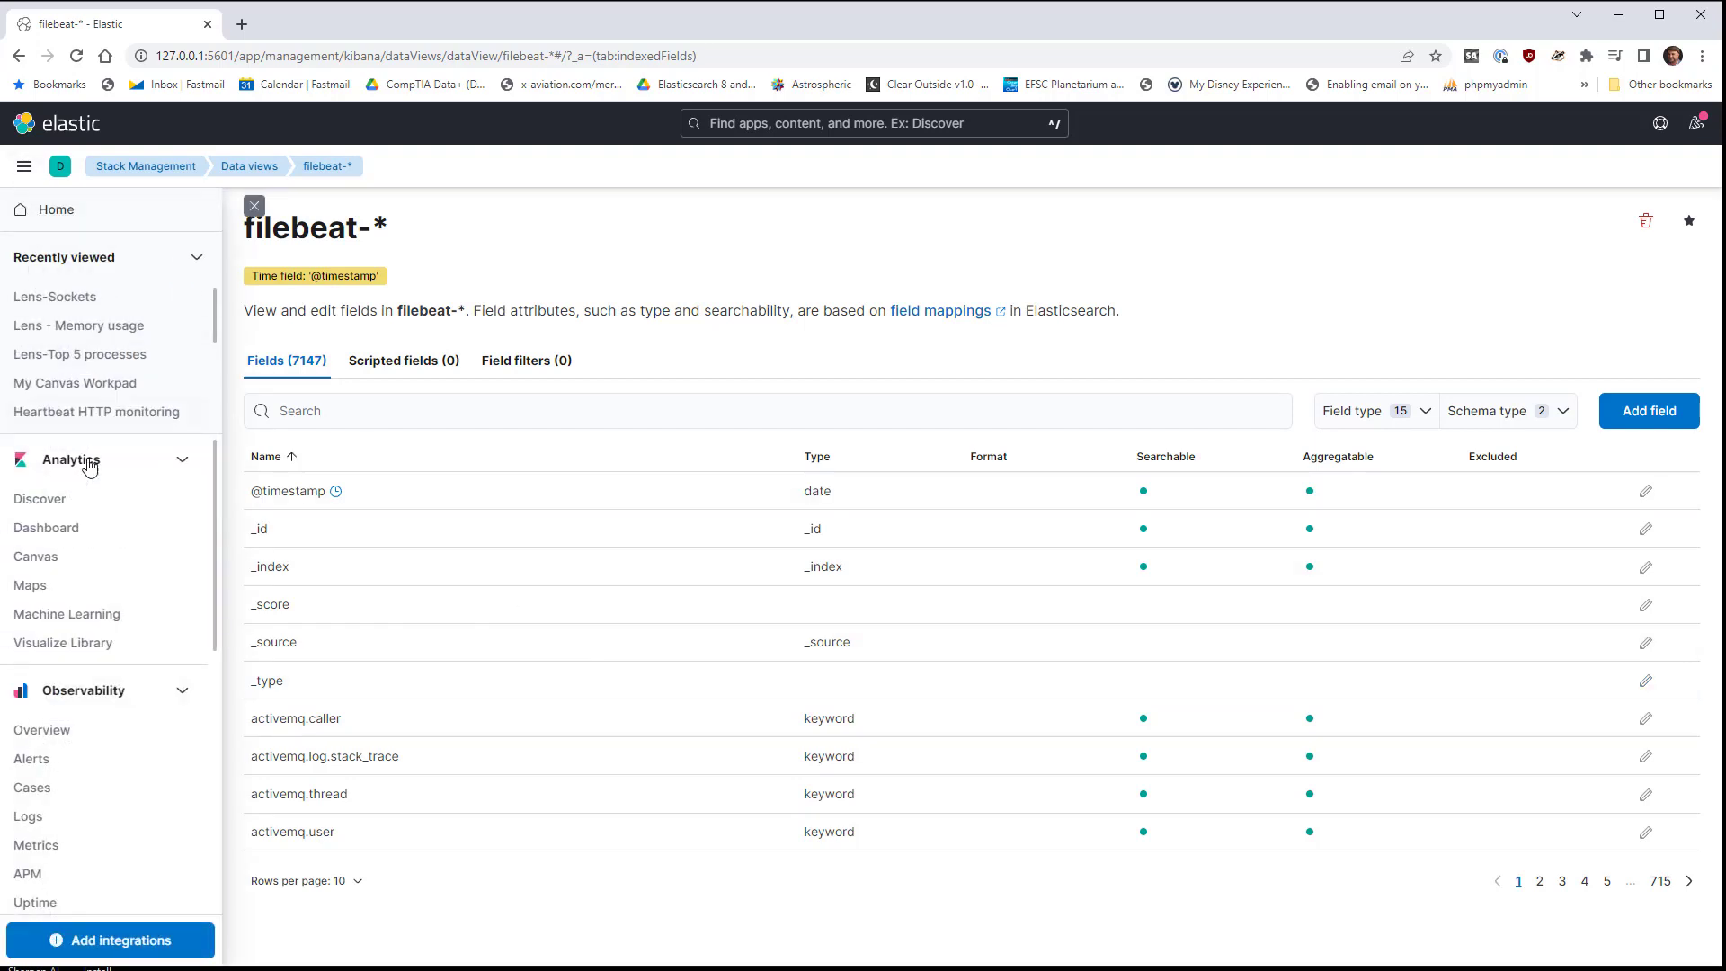
{"action": "left_click", "coordinate": [62, 506]}
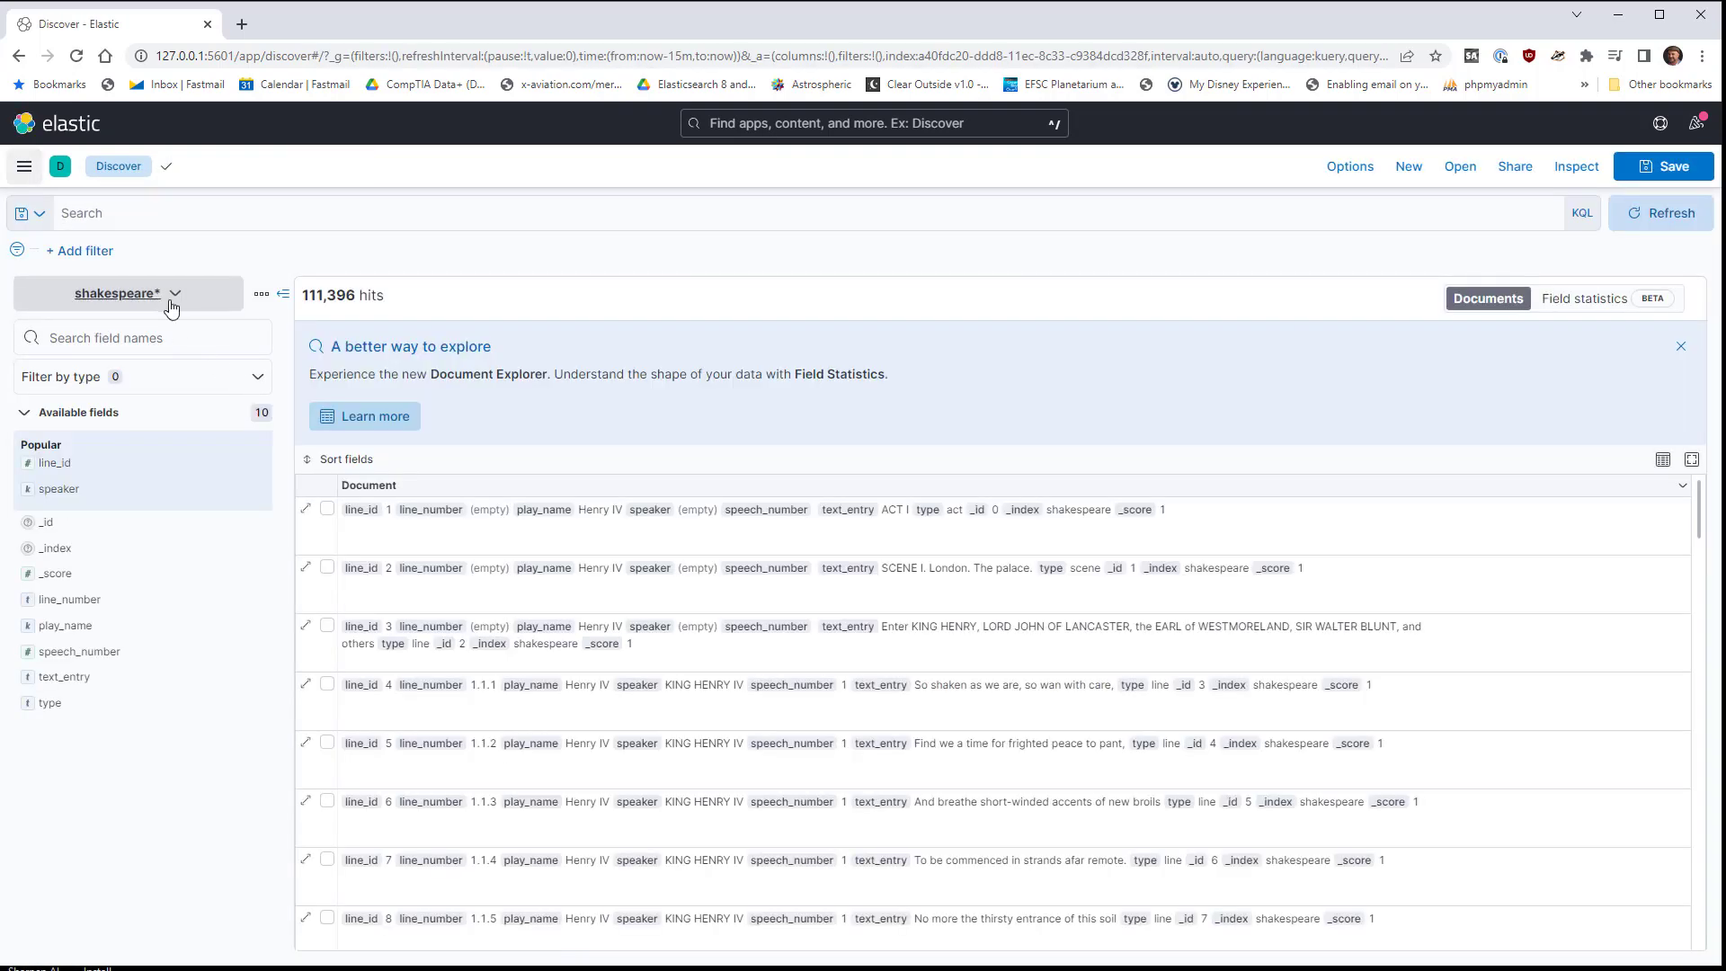
{"action": "left_click", "coordinate": [203, 301]}
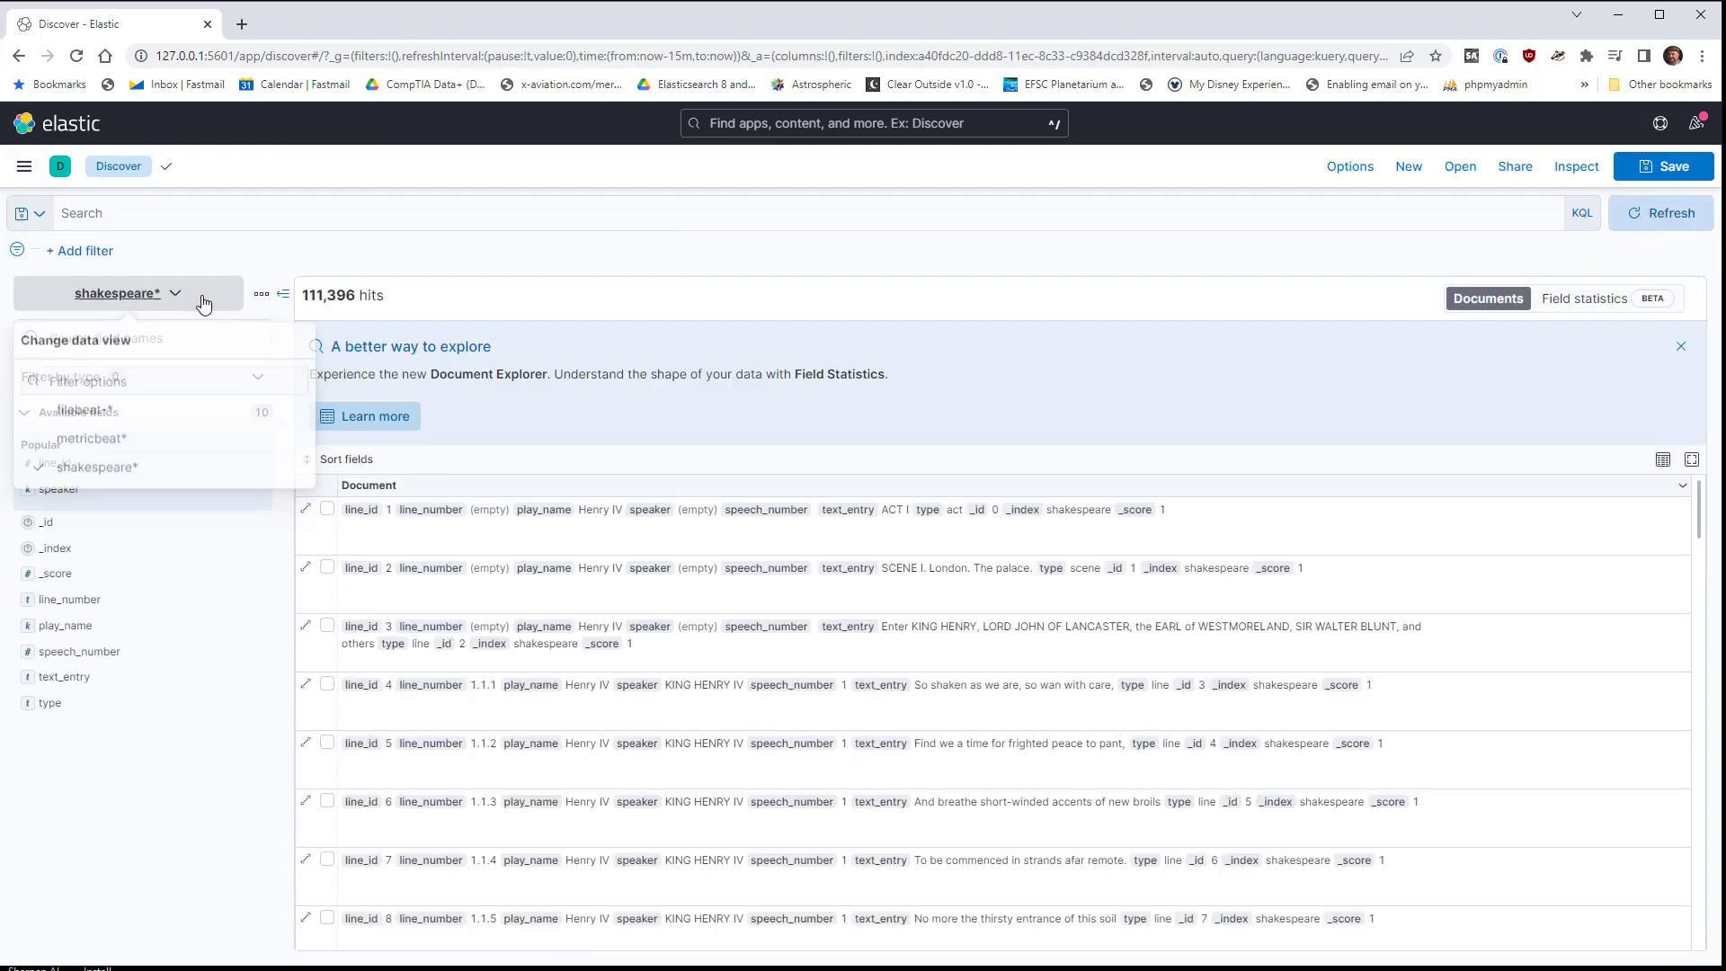
{"action": "left_click", "coordinate": [179, 413]}
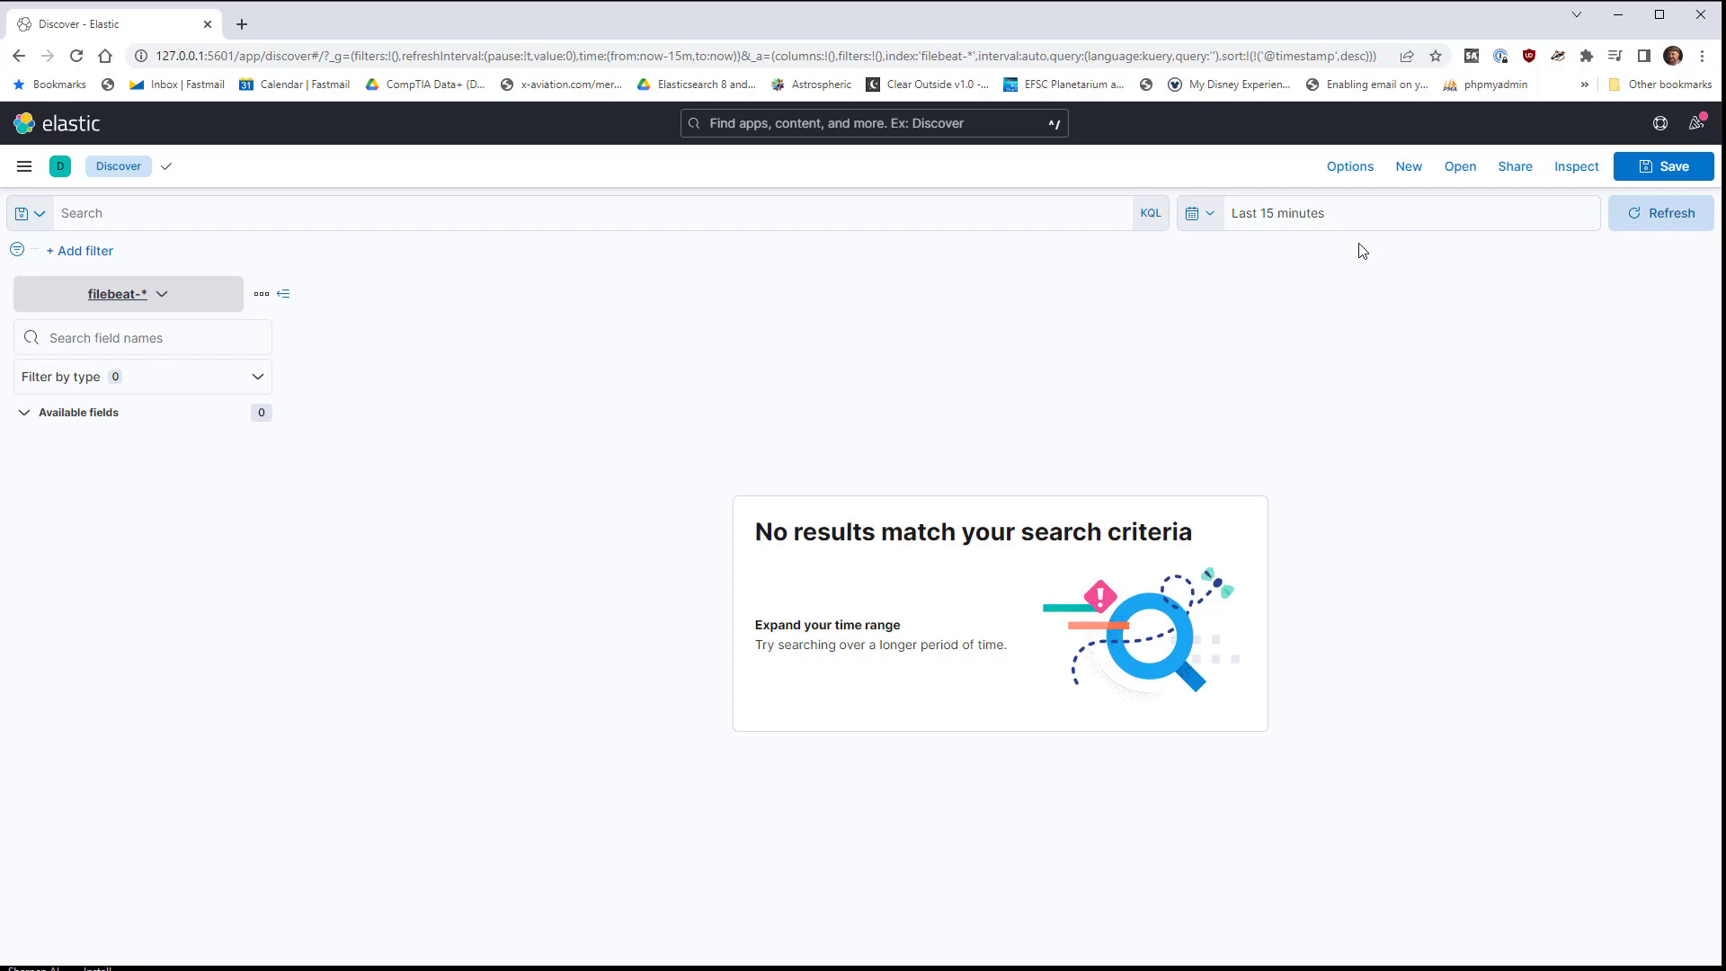
Step: Set the start of the time range to the absolute date April 29, 2017
{"action": "left_click", "coordinate": [1196, 216]}
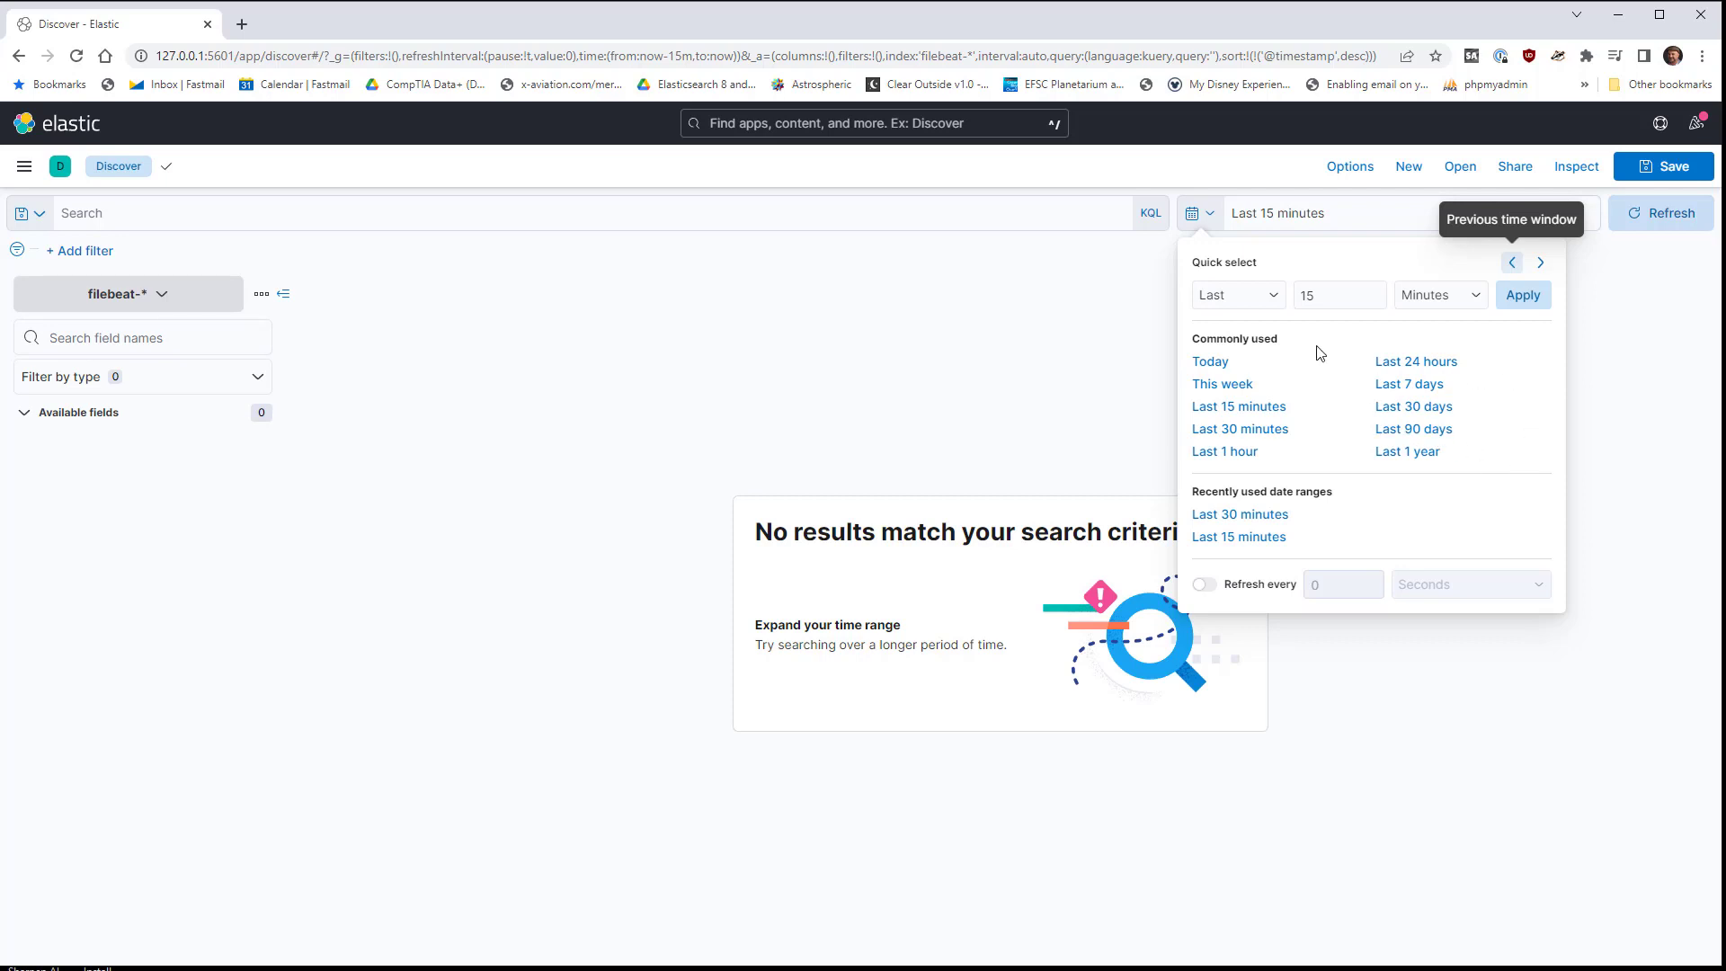
{"action": "key", "text": "Escape"}
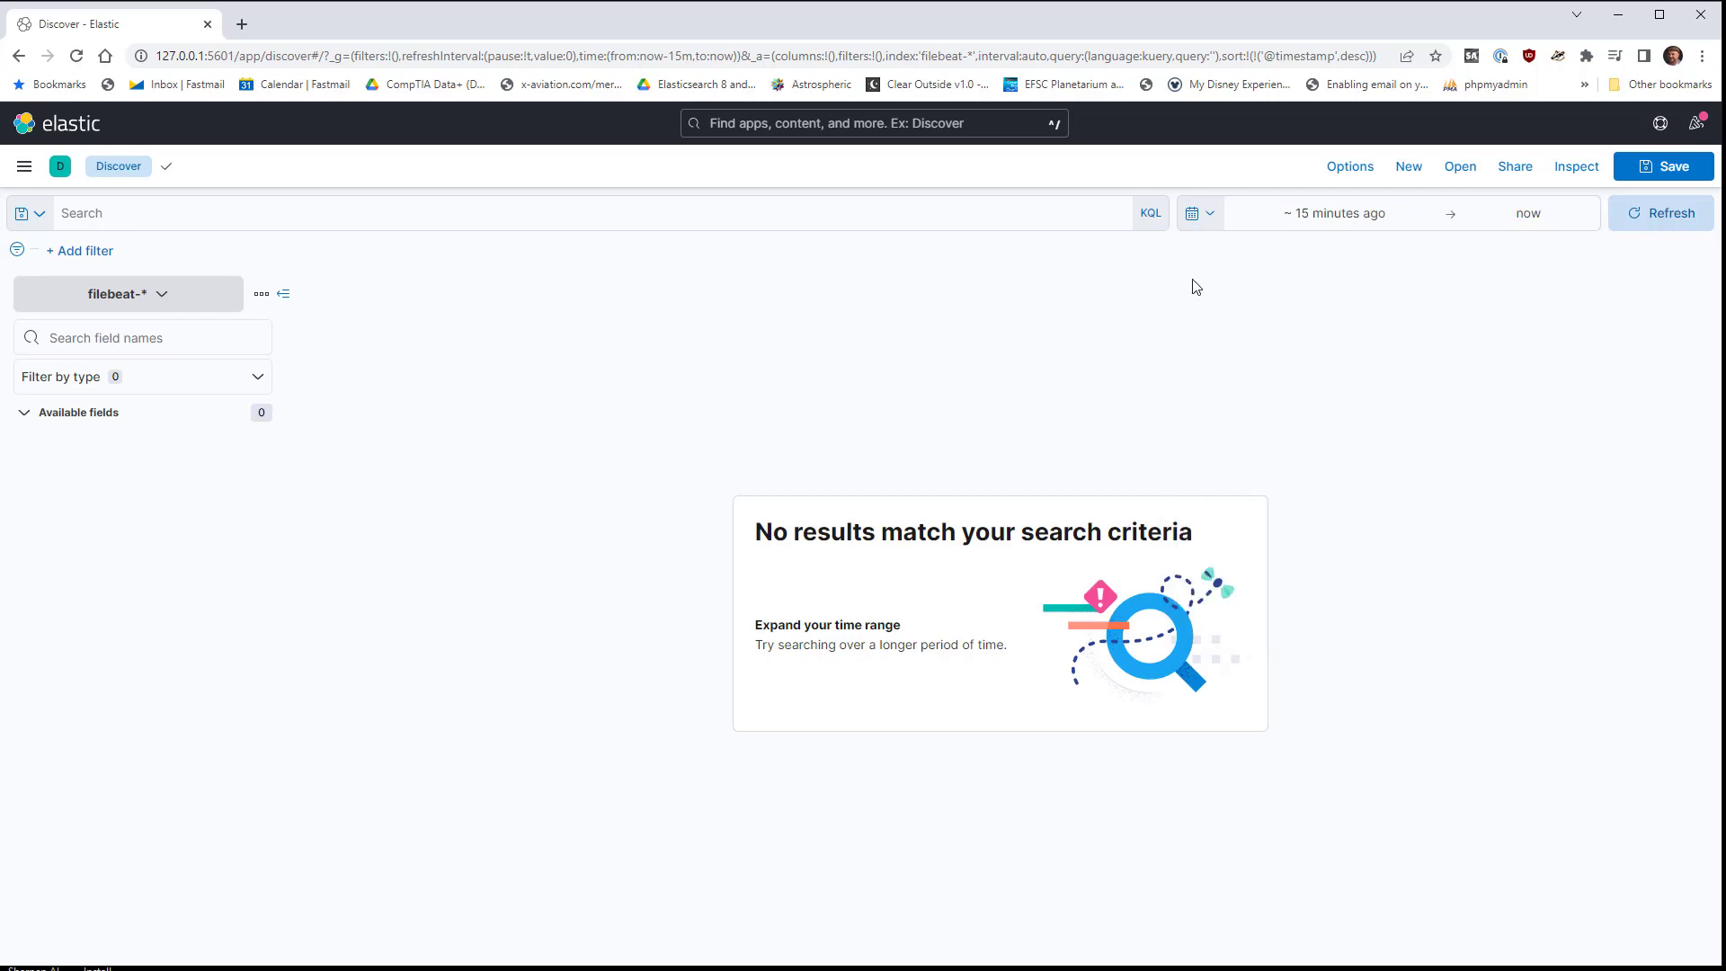
{"action": "left_click", "coordinate": [1317, 214]}
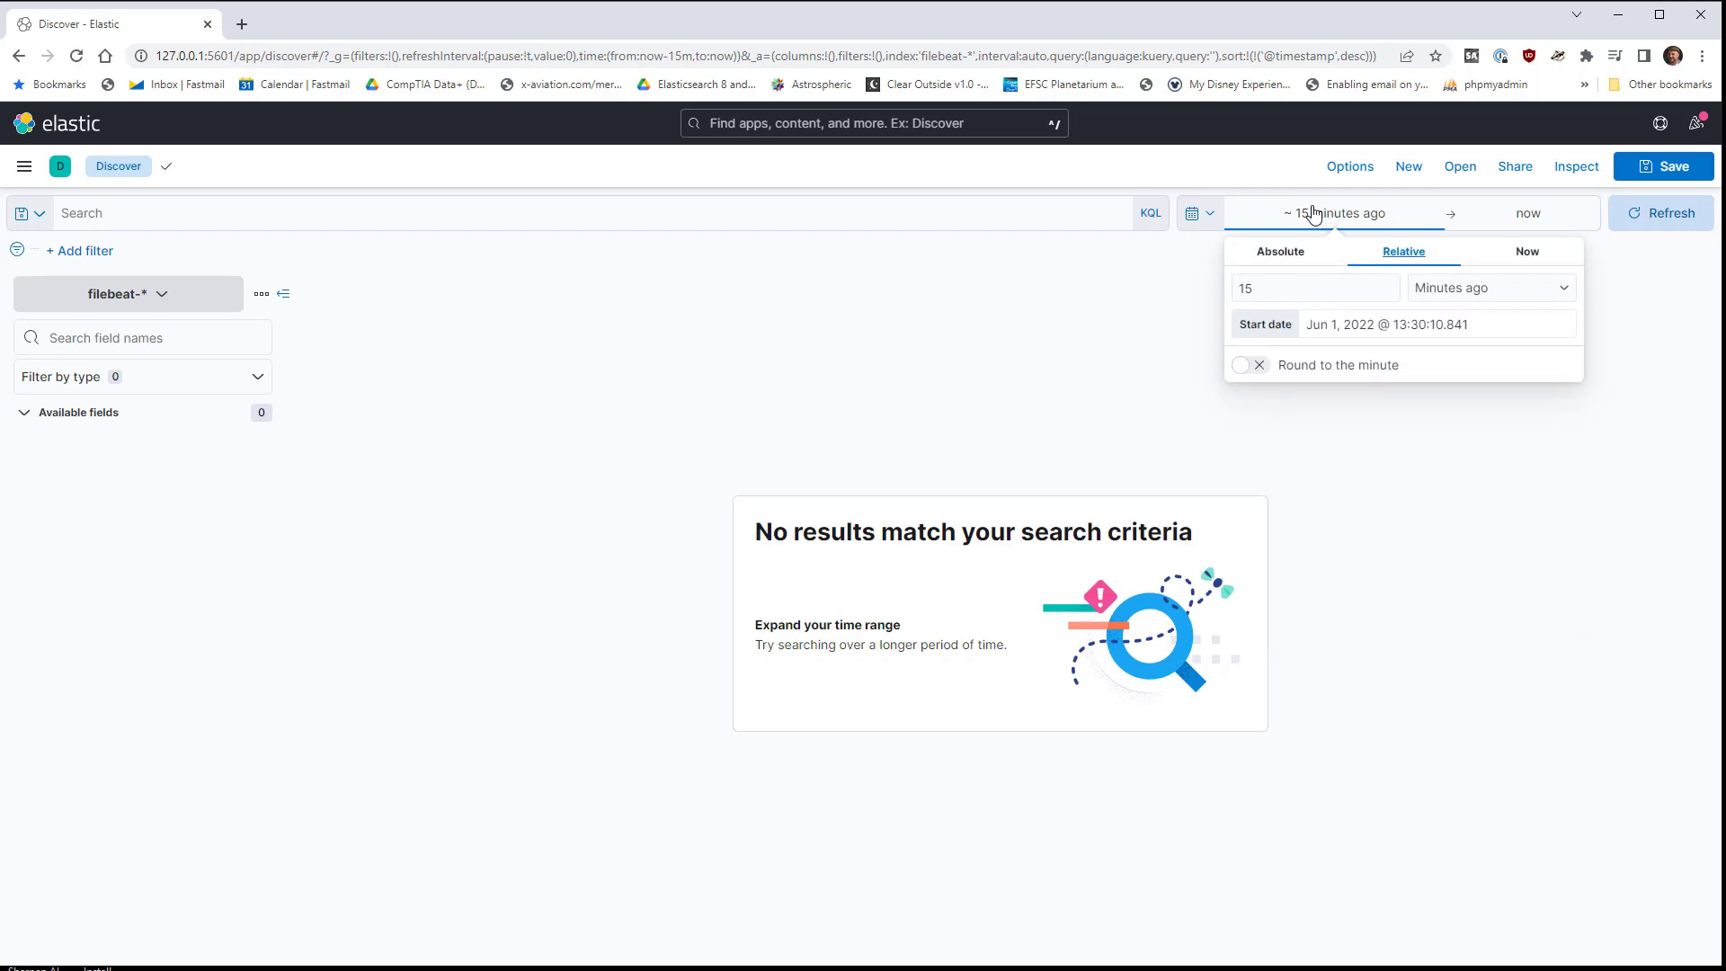
{"action": "left_click", "coordinate": [1281, 257]}
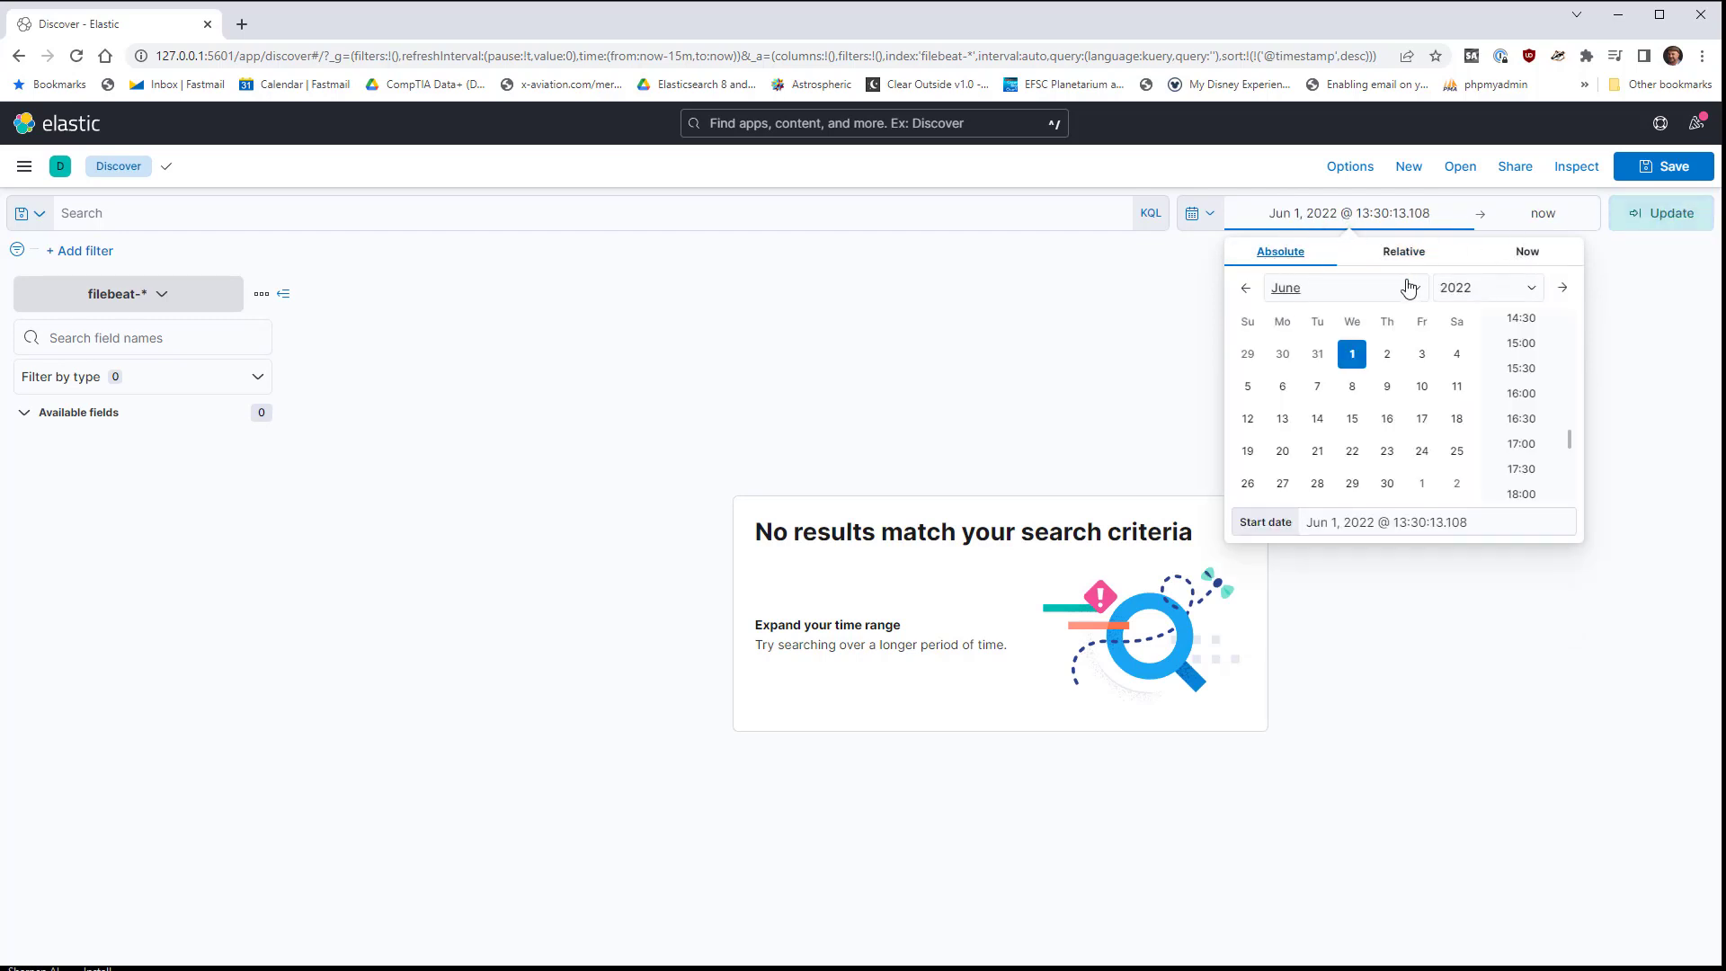
{"action": "left_click", "coordinate": [1528, 298]}
{"action": "left_click", "coordinate": [1499, 338]}
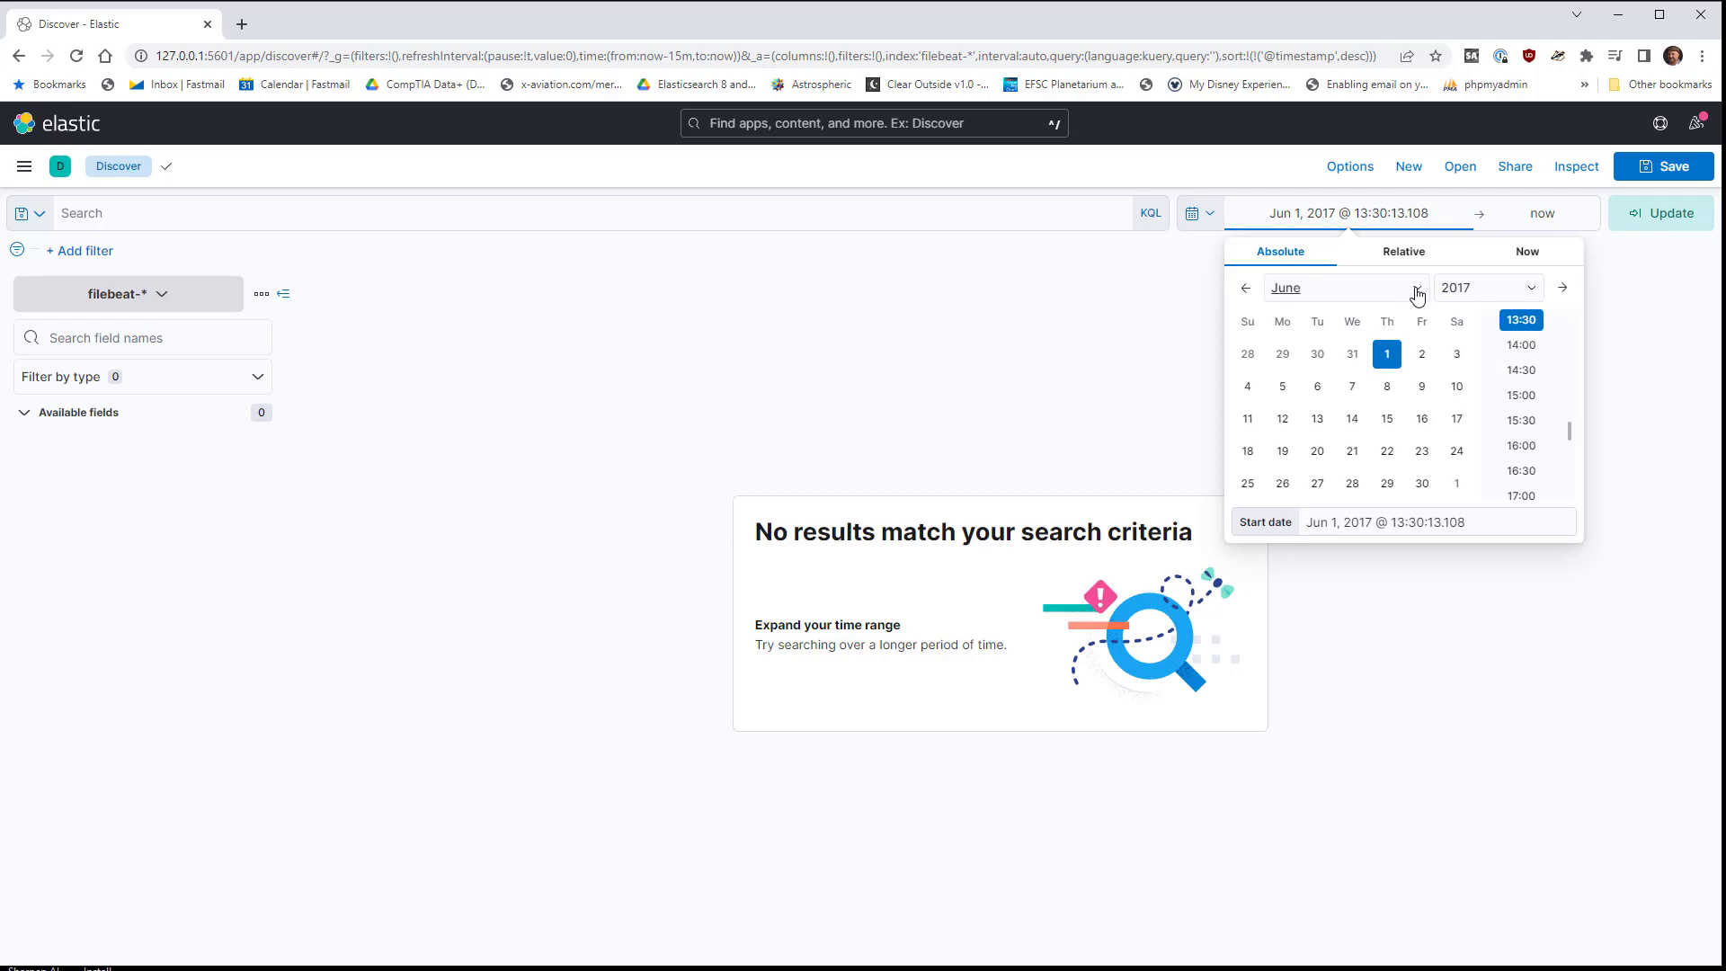
{"action": "left_click", "coordinate": [1418, 288]}
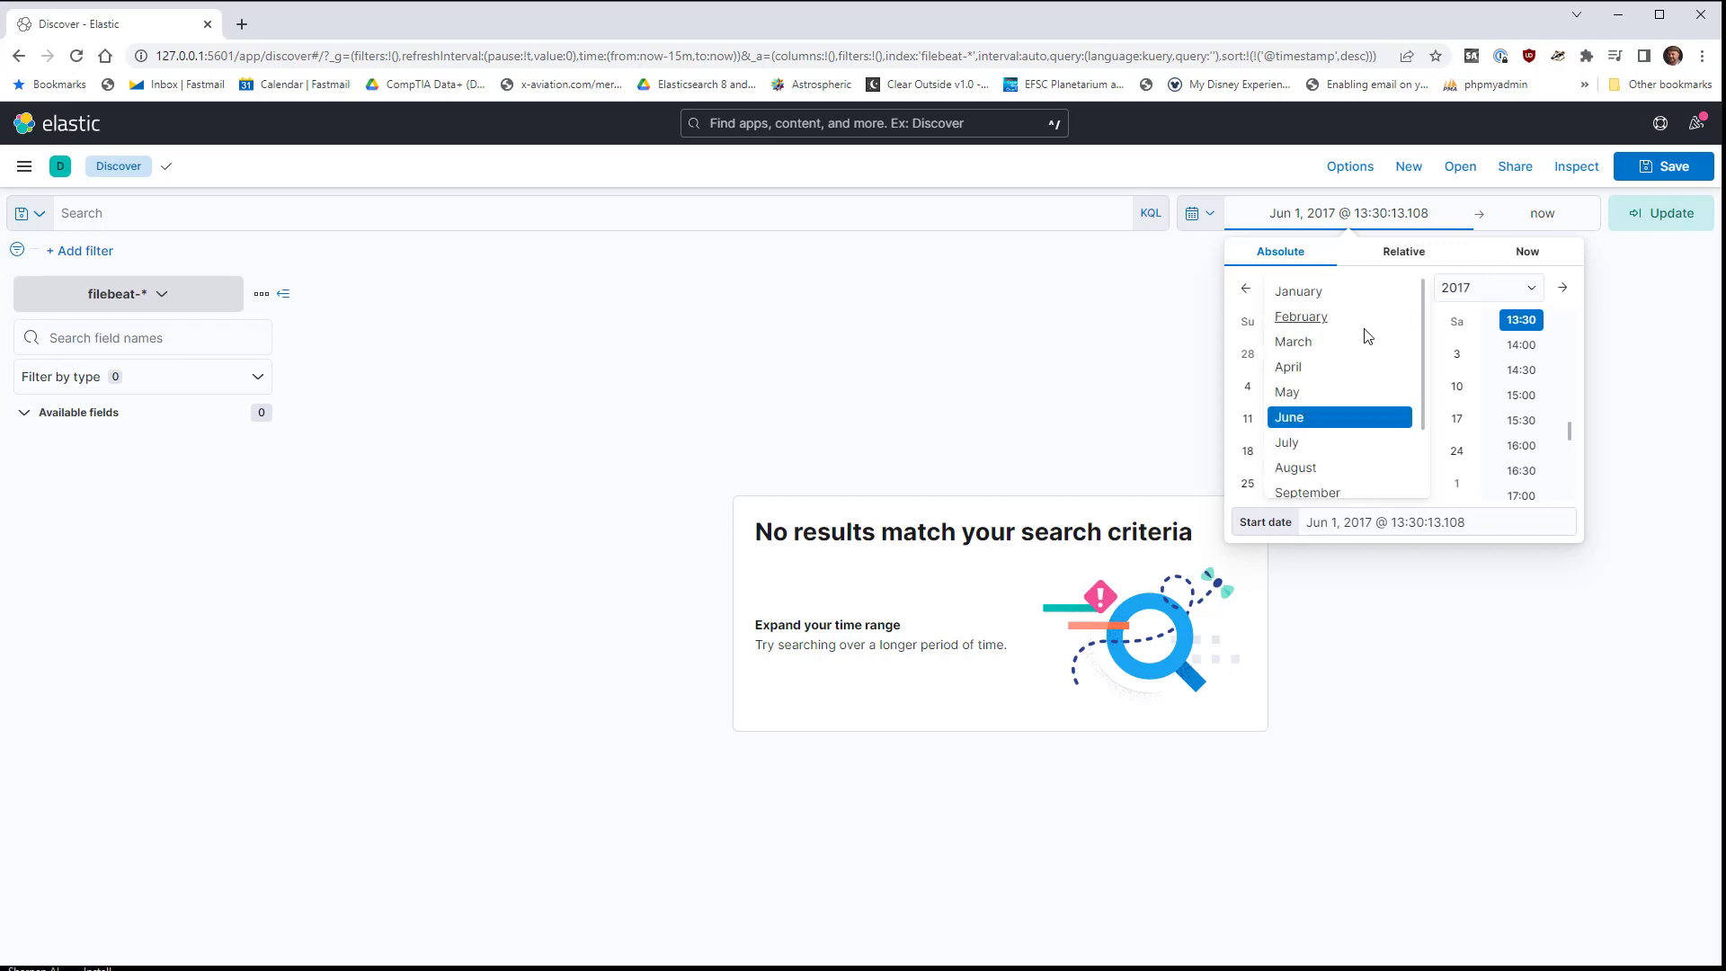
{"action": "left_click", "coordinate": [1346, 373]}
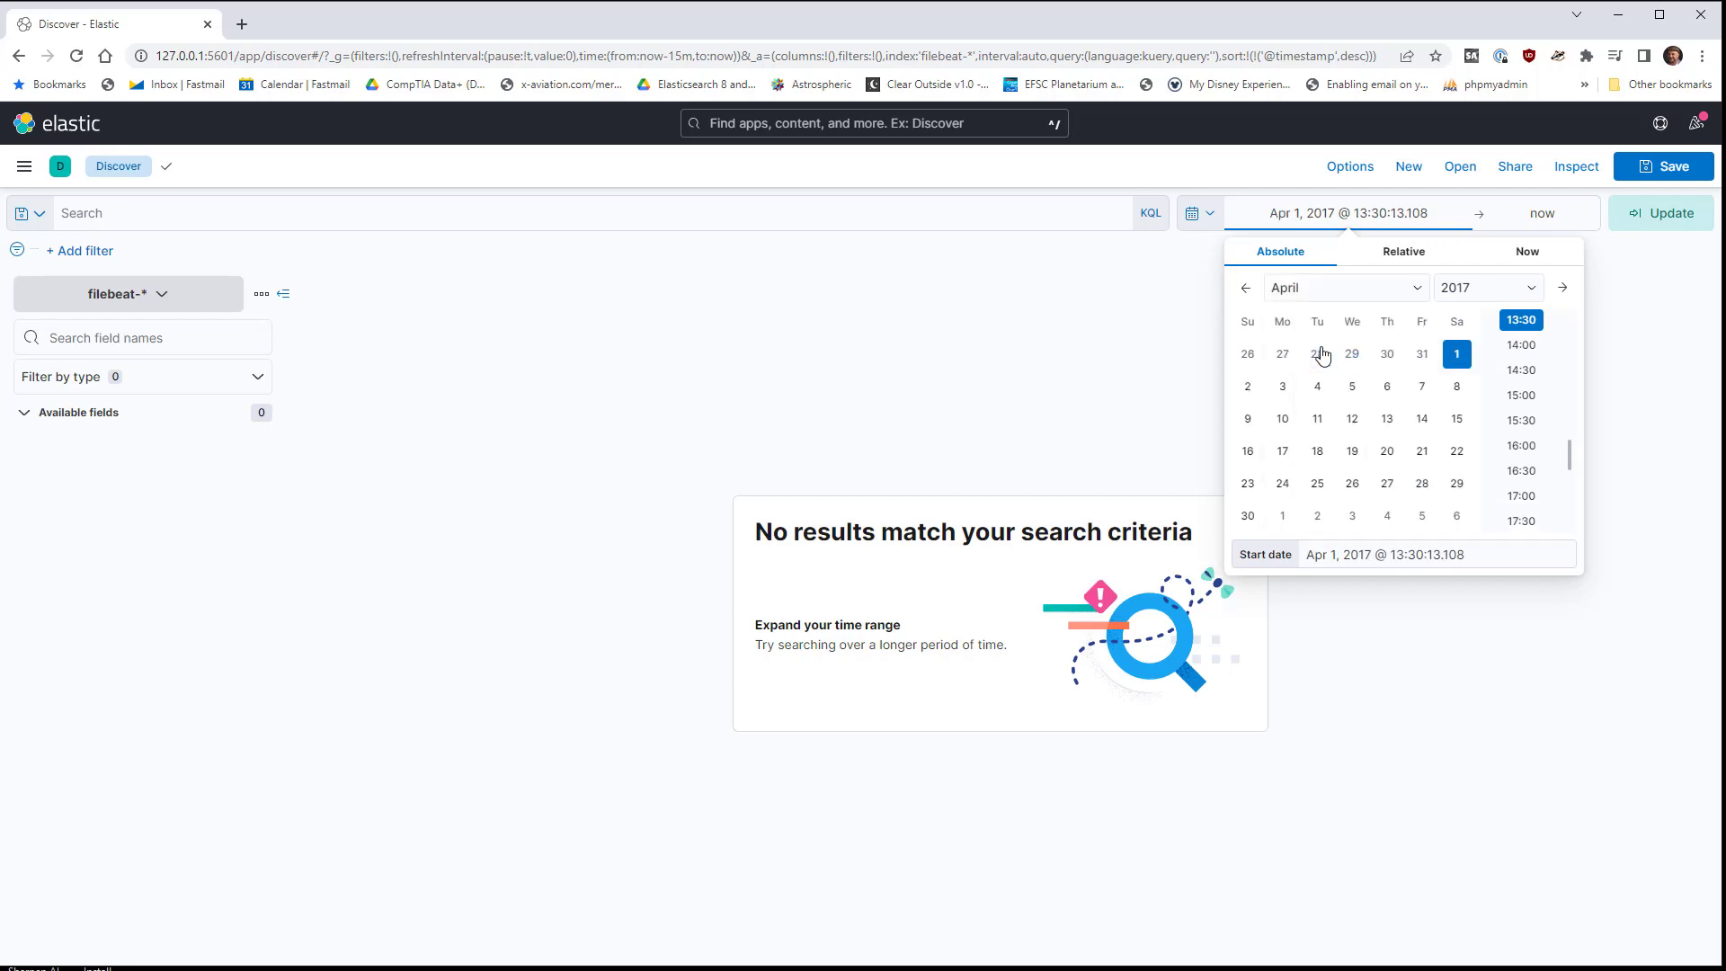
{"action": "left_click", "coordinate": [1456, 486]}
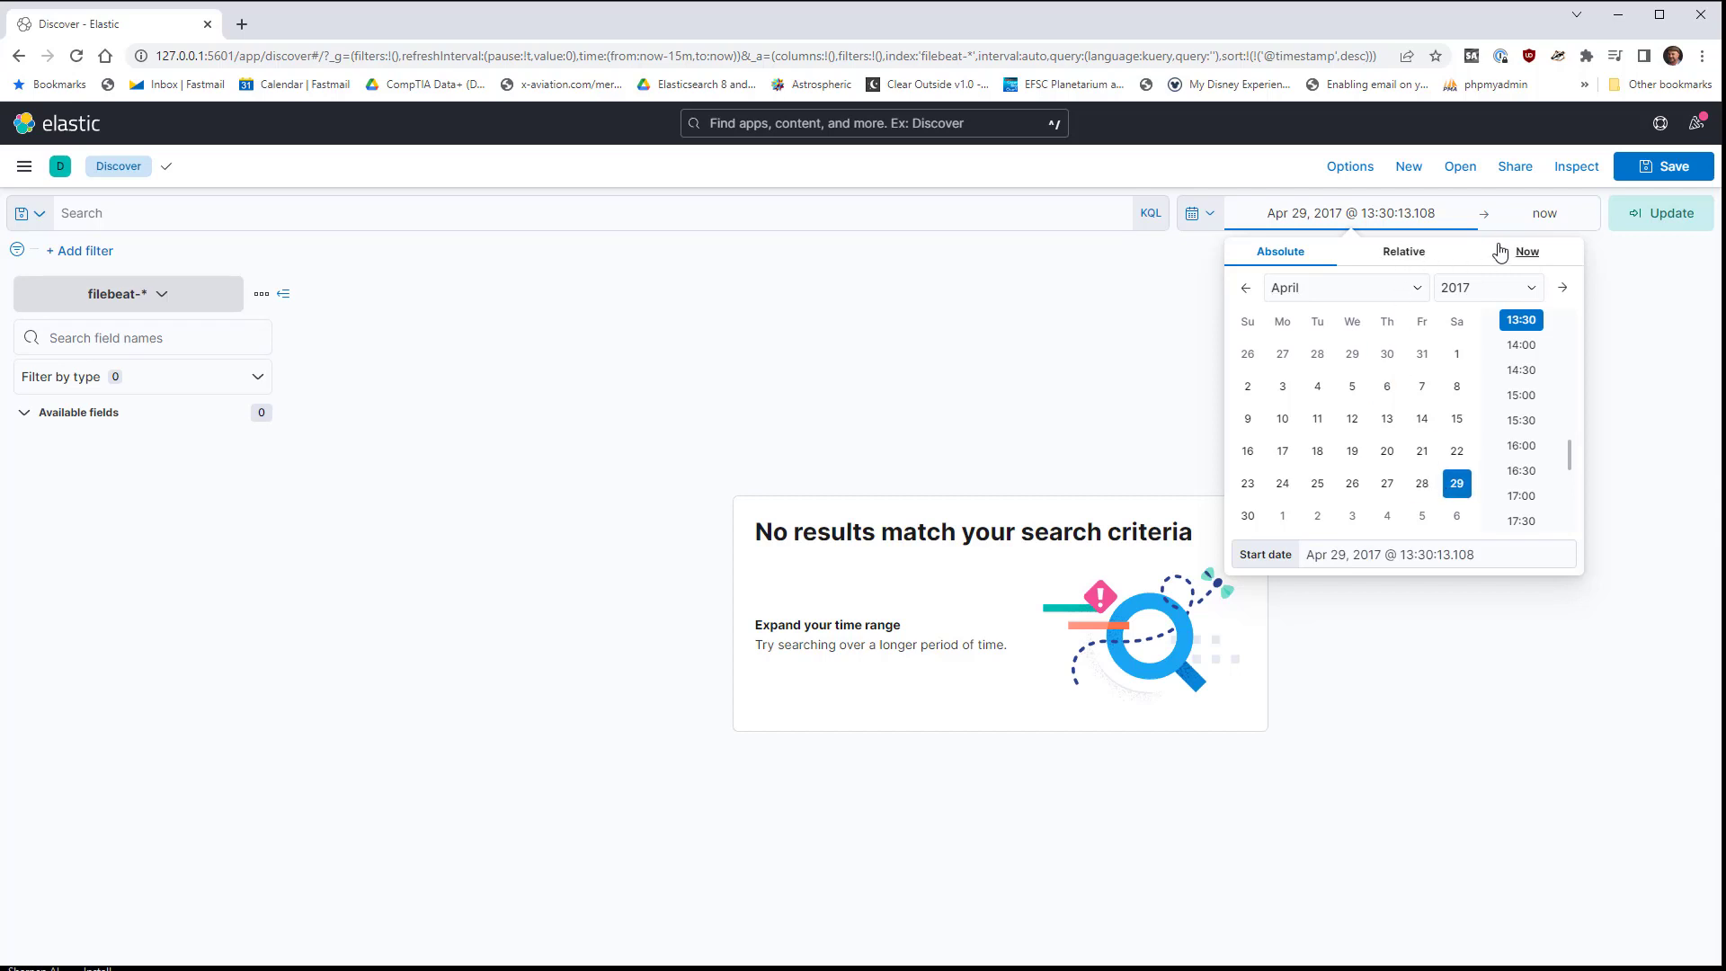
Step: Set the end of the time range to the absolute date May 6, 2017 and update the results
{"action": "left_click", "coordinate": [1548, 218]}
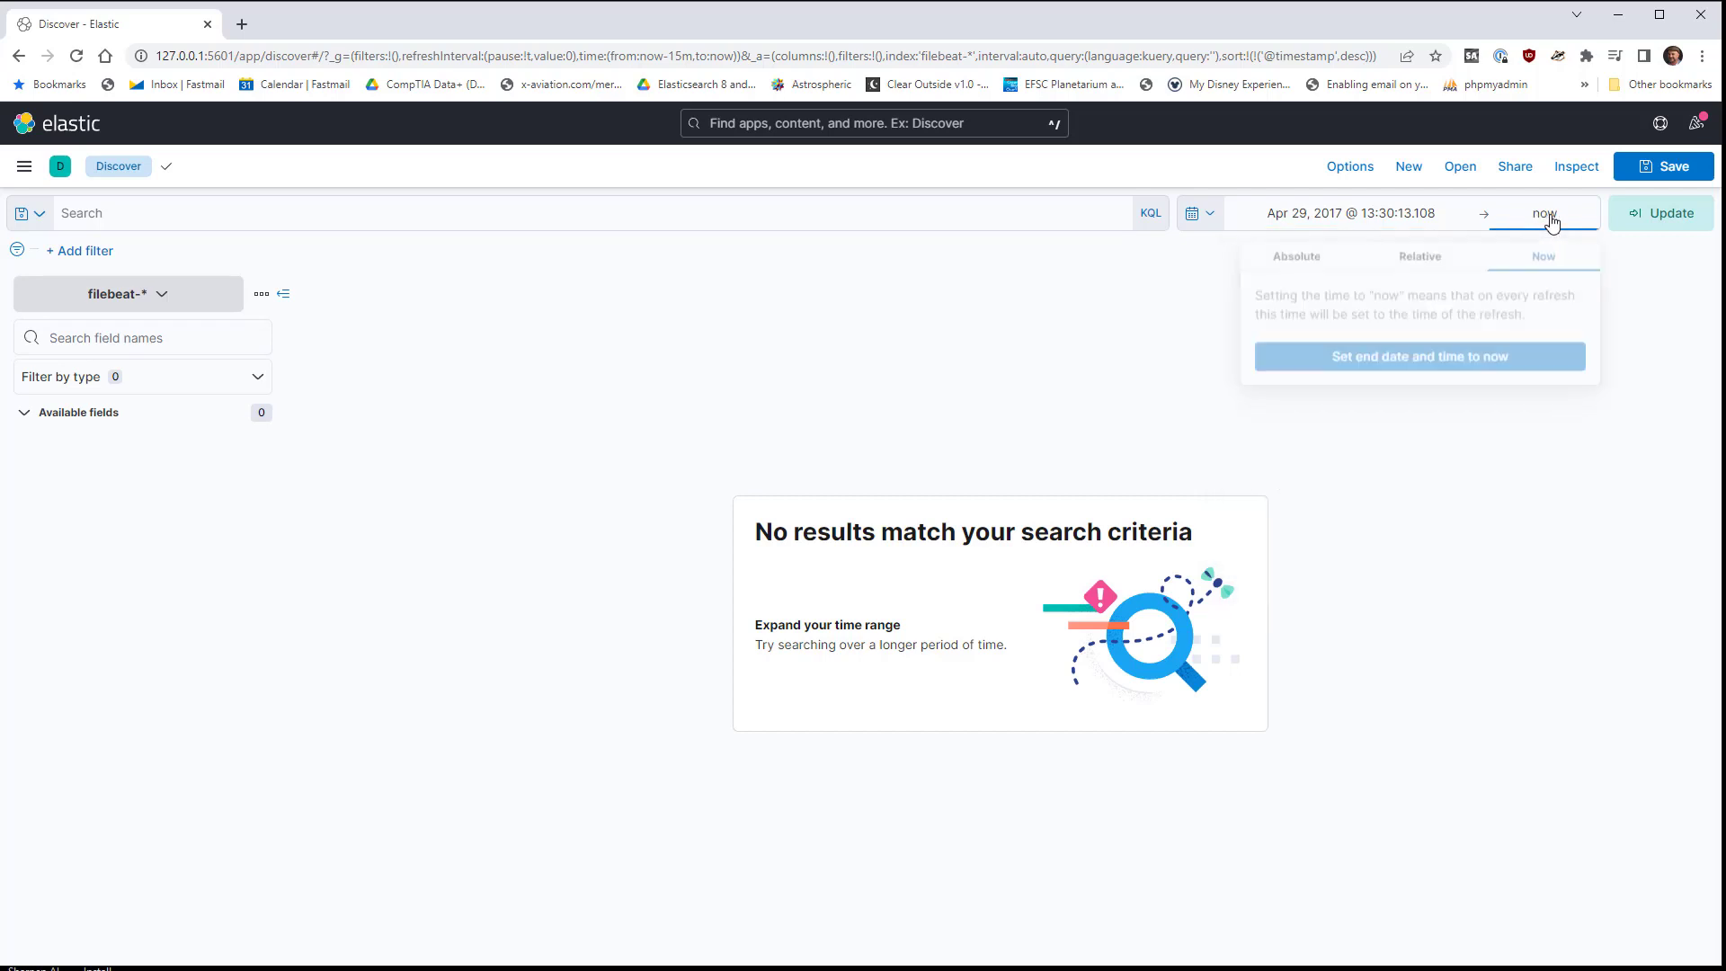
{"action": "left_click", "coordinate": [1328, 252]}
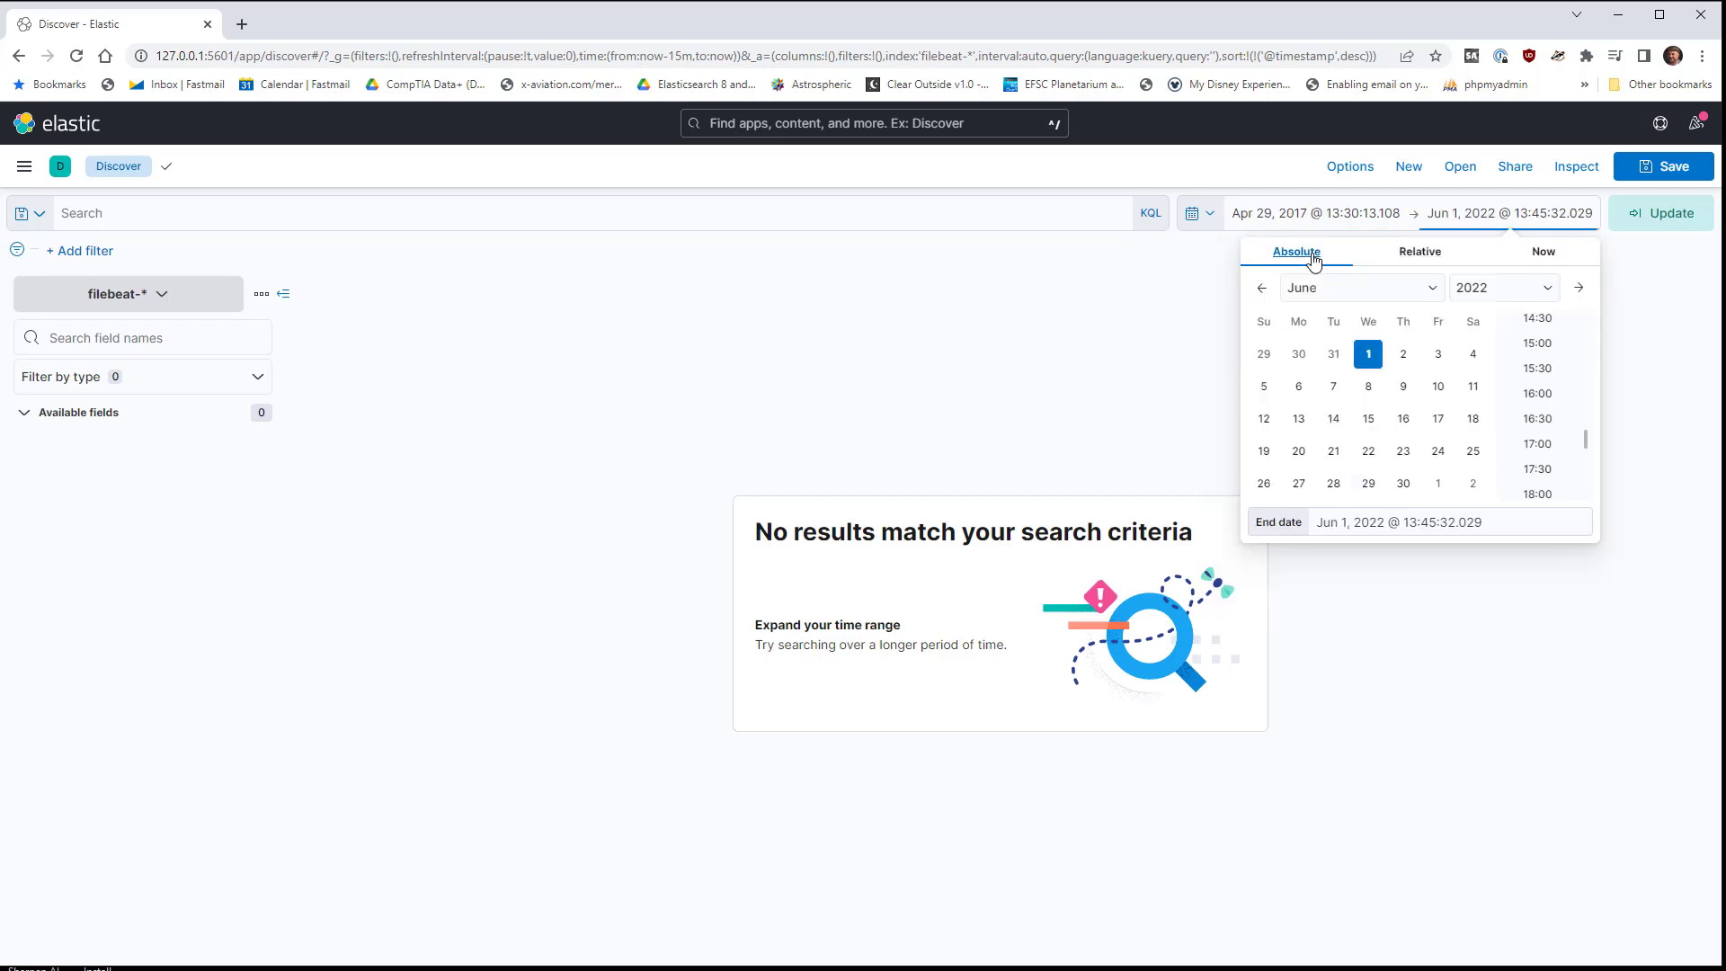
{"action": "left_click", "coordinate": [1510, 290]}
{"action": "left_click", "coordinate": [1498, 343]}
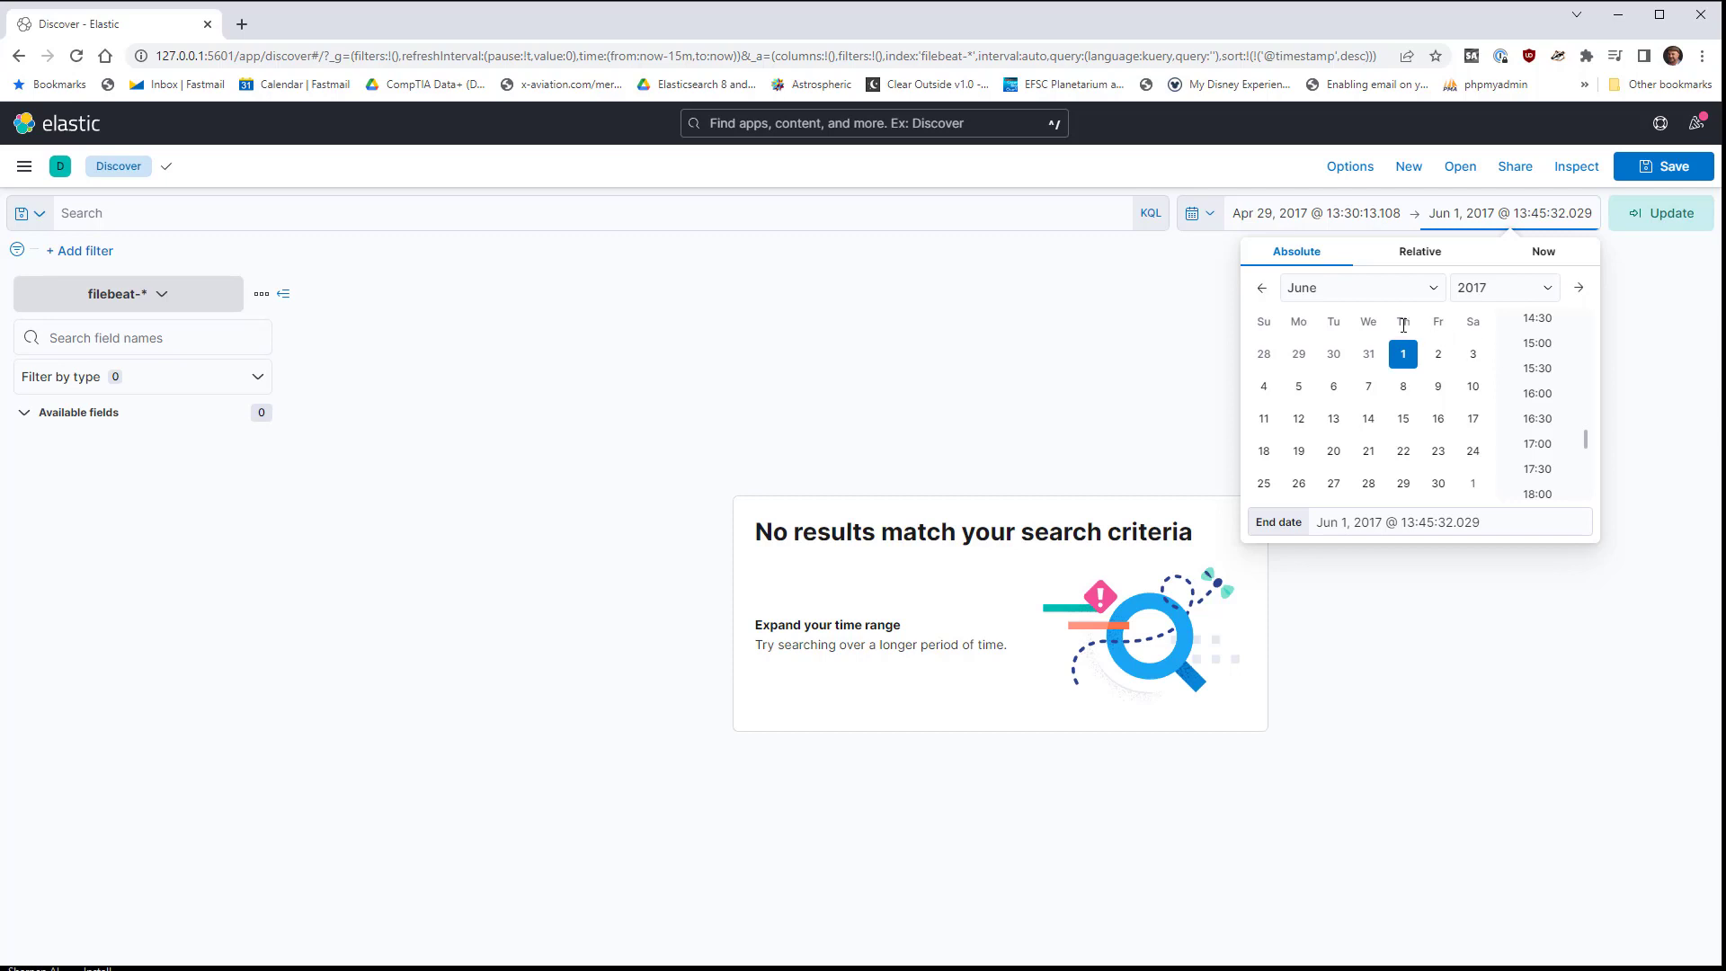
{"action": "left_click", "coordinate": [1320, 290]}
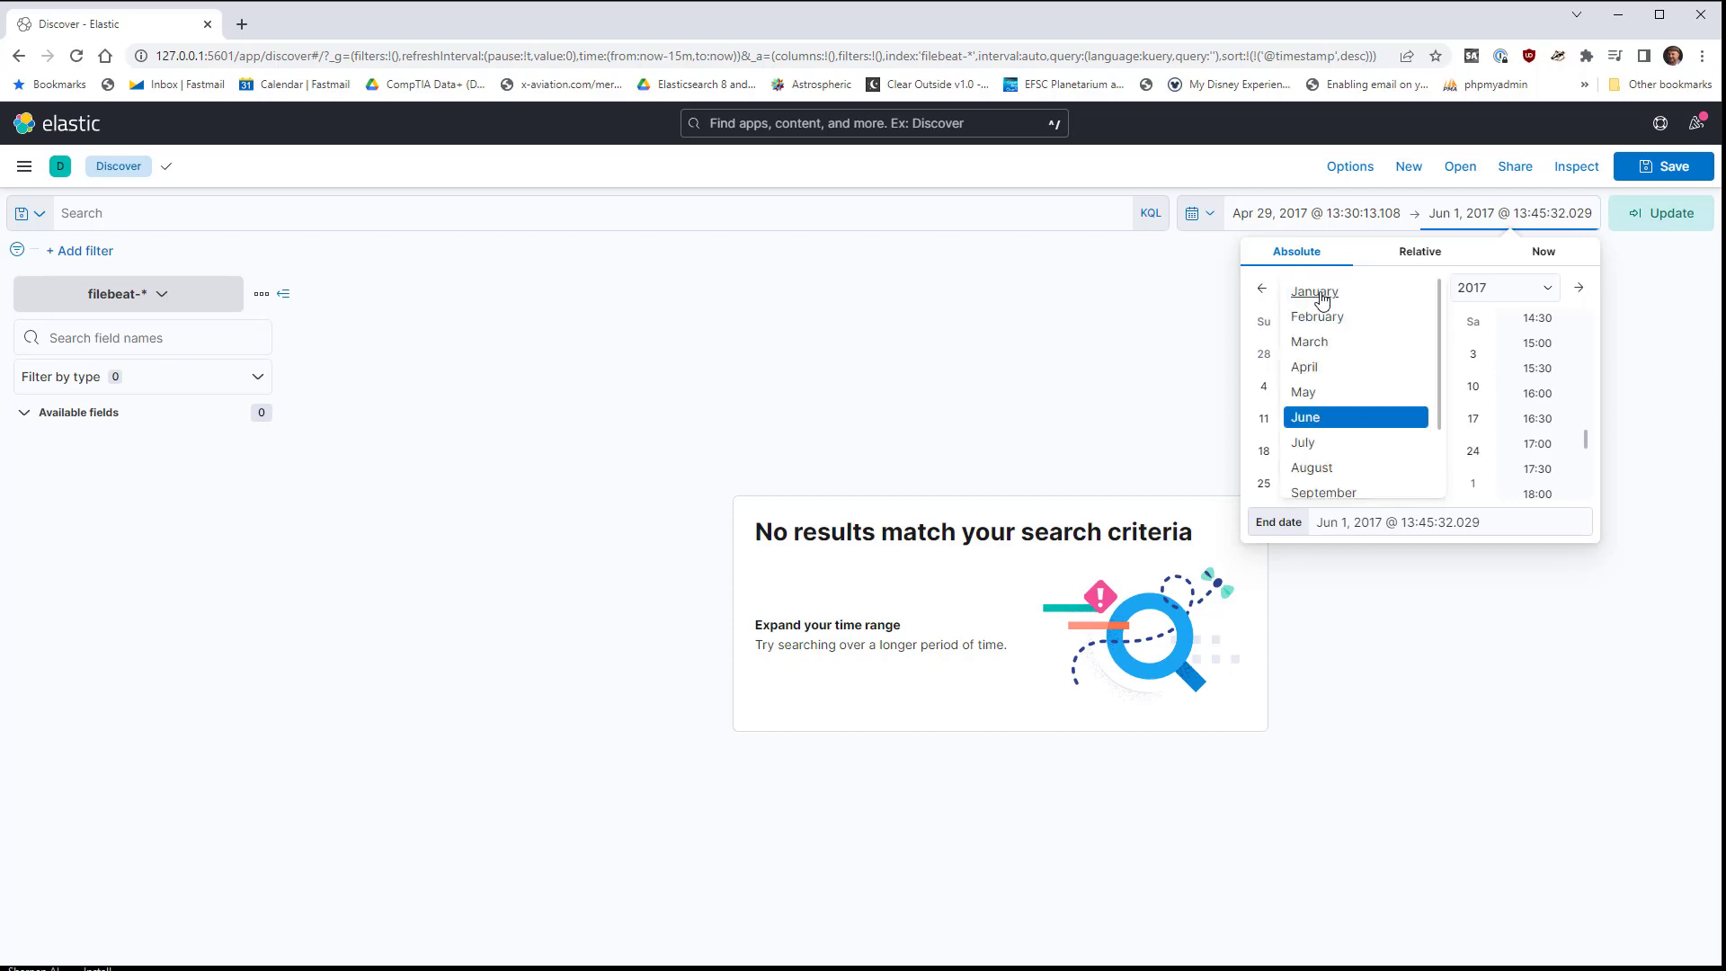
{"action": "left_click", "coordinate": [1346, 394]}
{"action": "left_click", "coordinate": [1470, 360]}
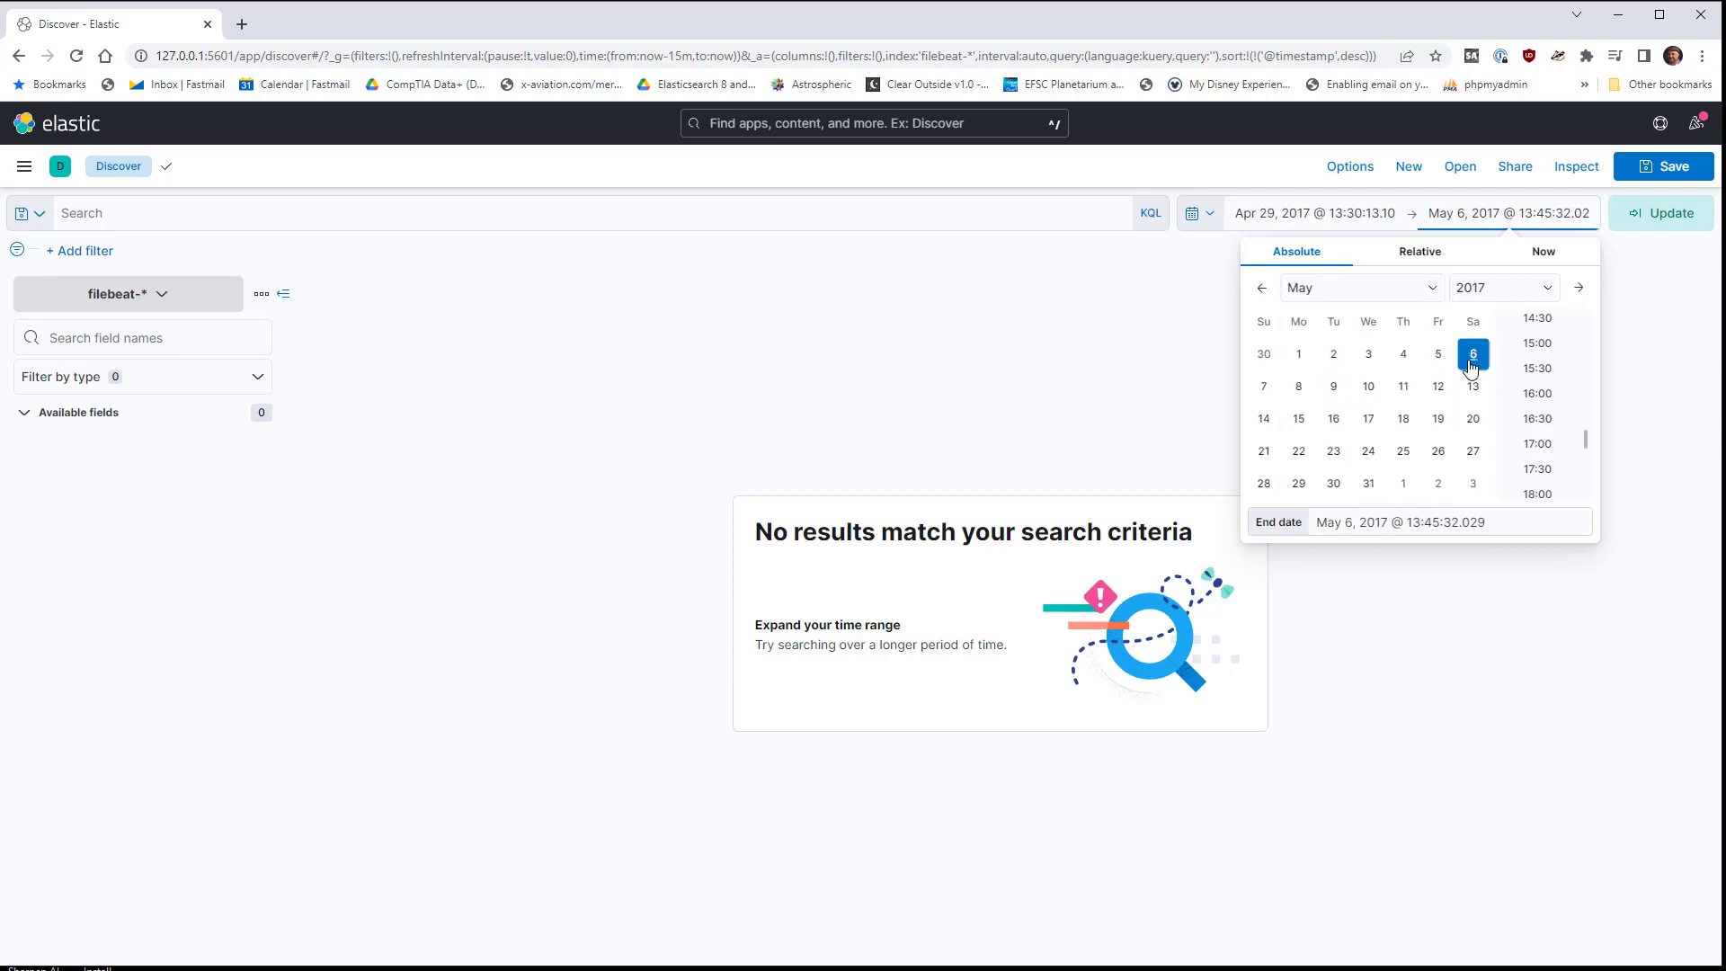
{"action": "left_click", "coordinate": [1659, 215]}
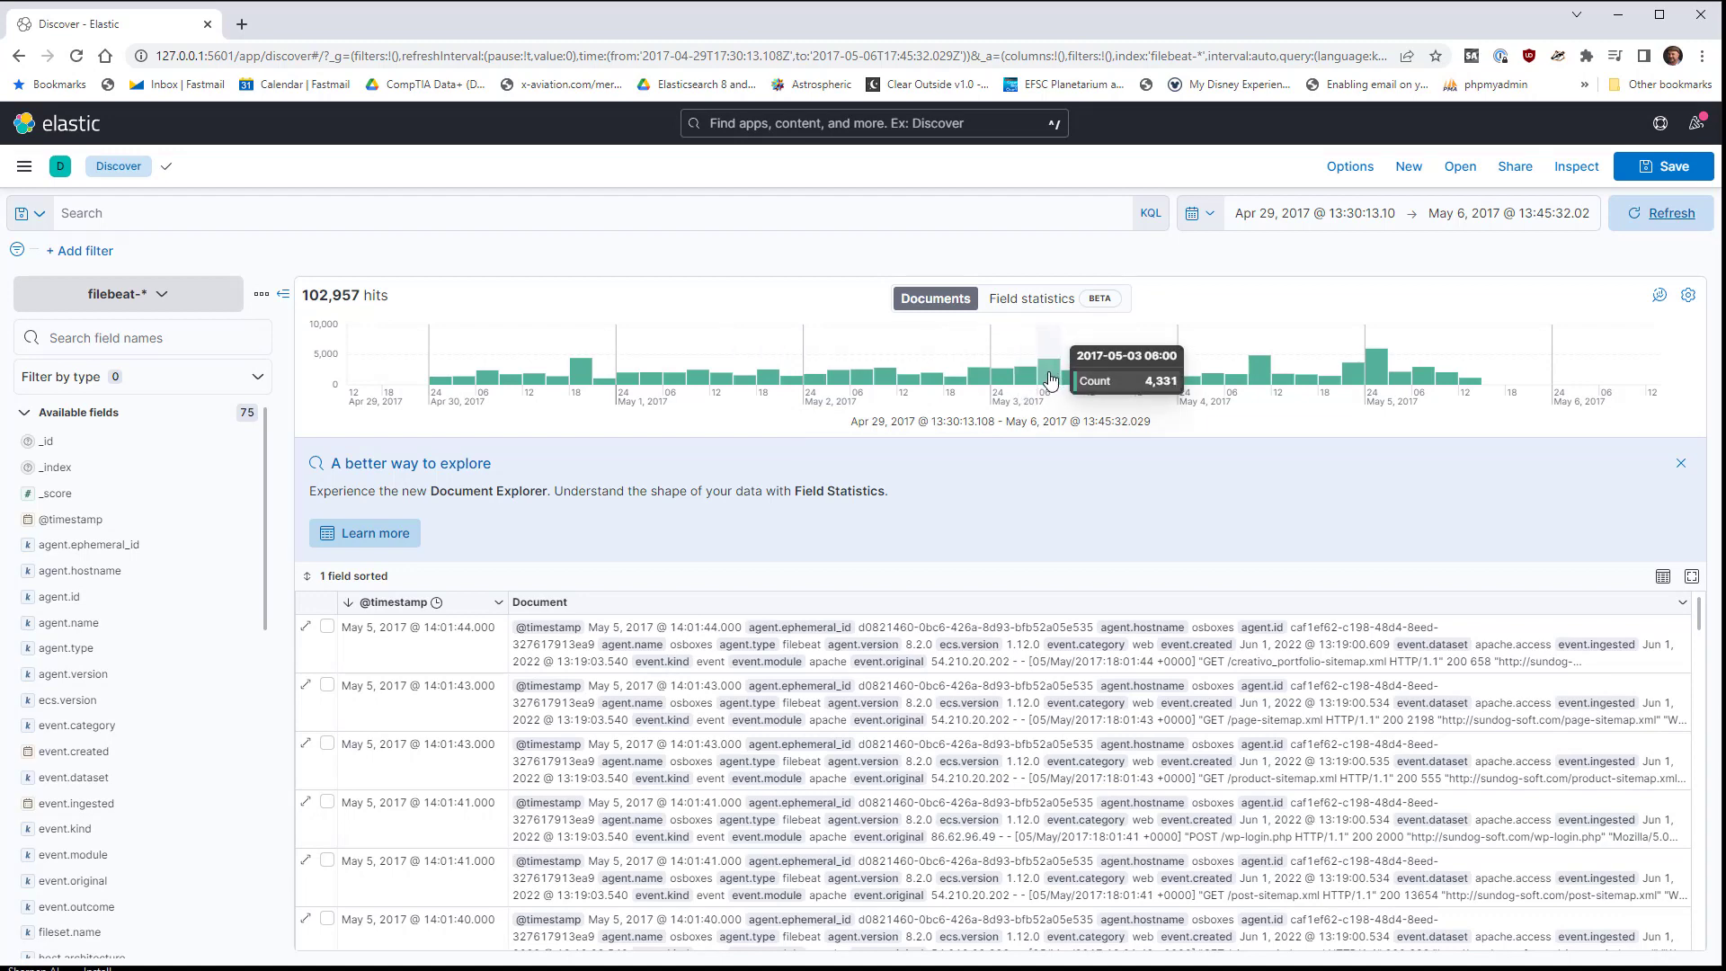
Step: Narrow the histogram to its tallest bar on May 5, 2017, and reset the start date to April 29, 2017, updating the results
{"action": "left_click", "coordinate": [1376, 392]}
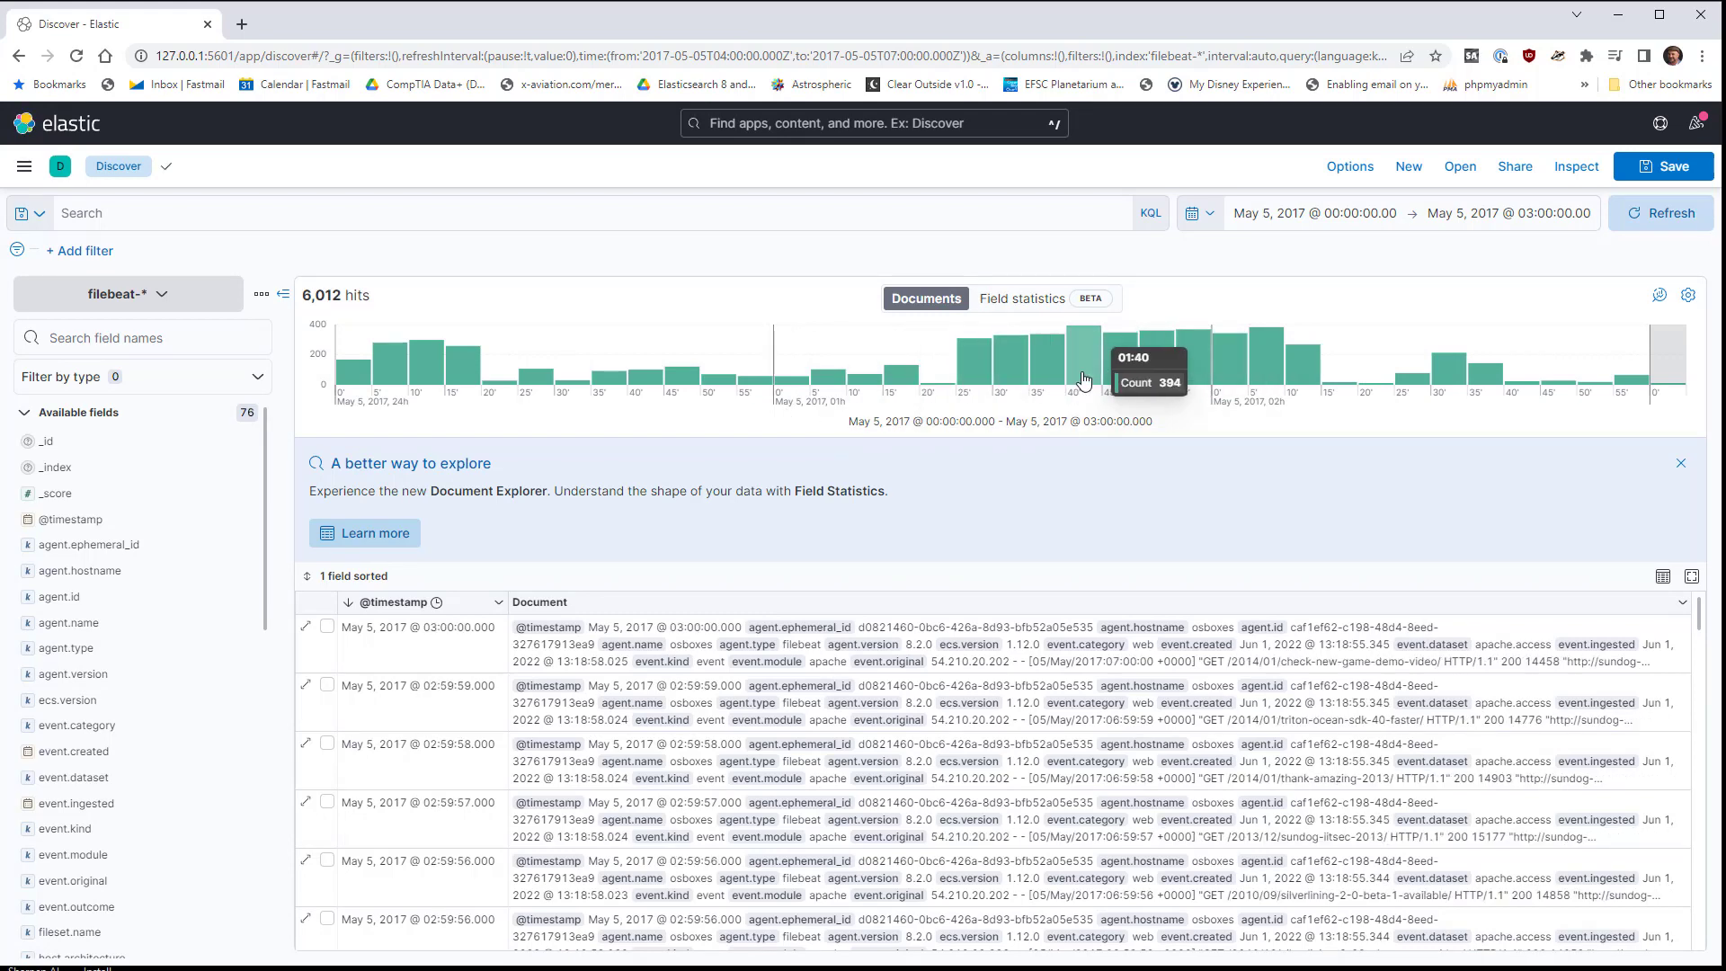
{"action": "left_click", "coordinate": [1349, 215]}
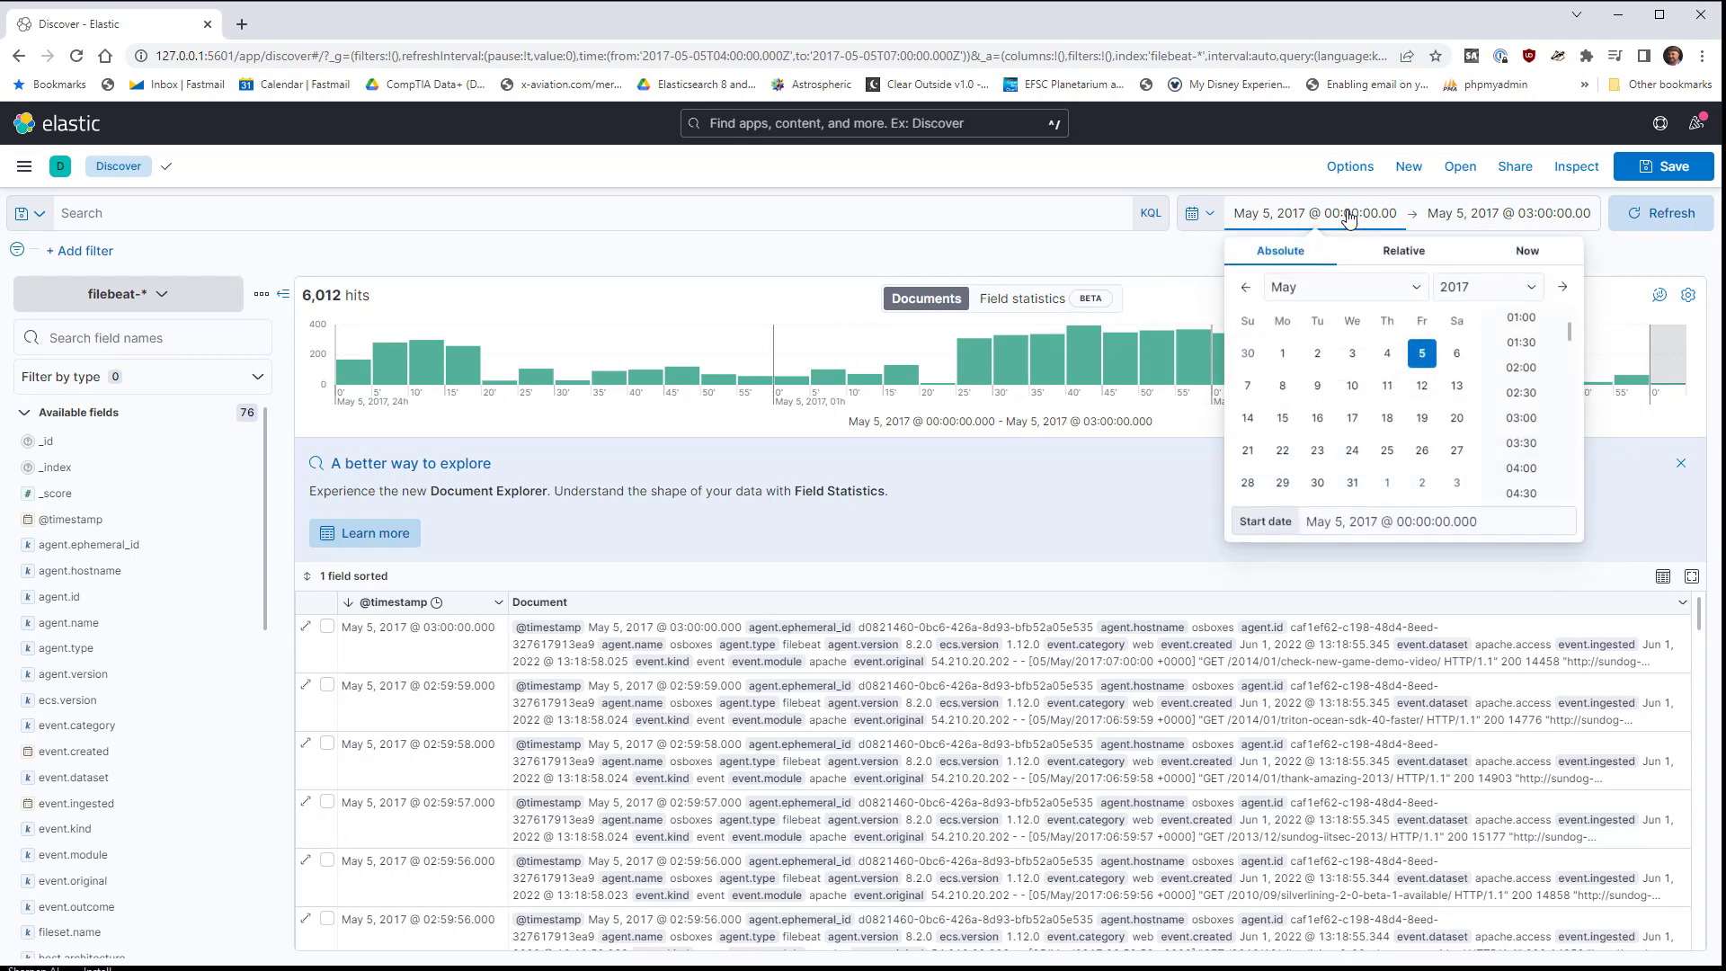
{"action": "left_click", "coordinate": [1242, 289]}
{"action": "left_click", "coordinate": [1457, 483]}
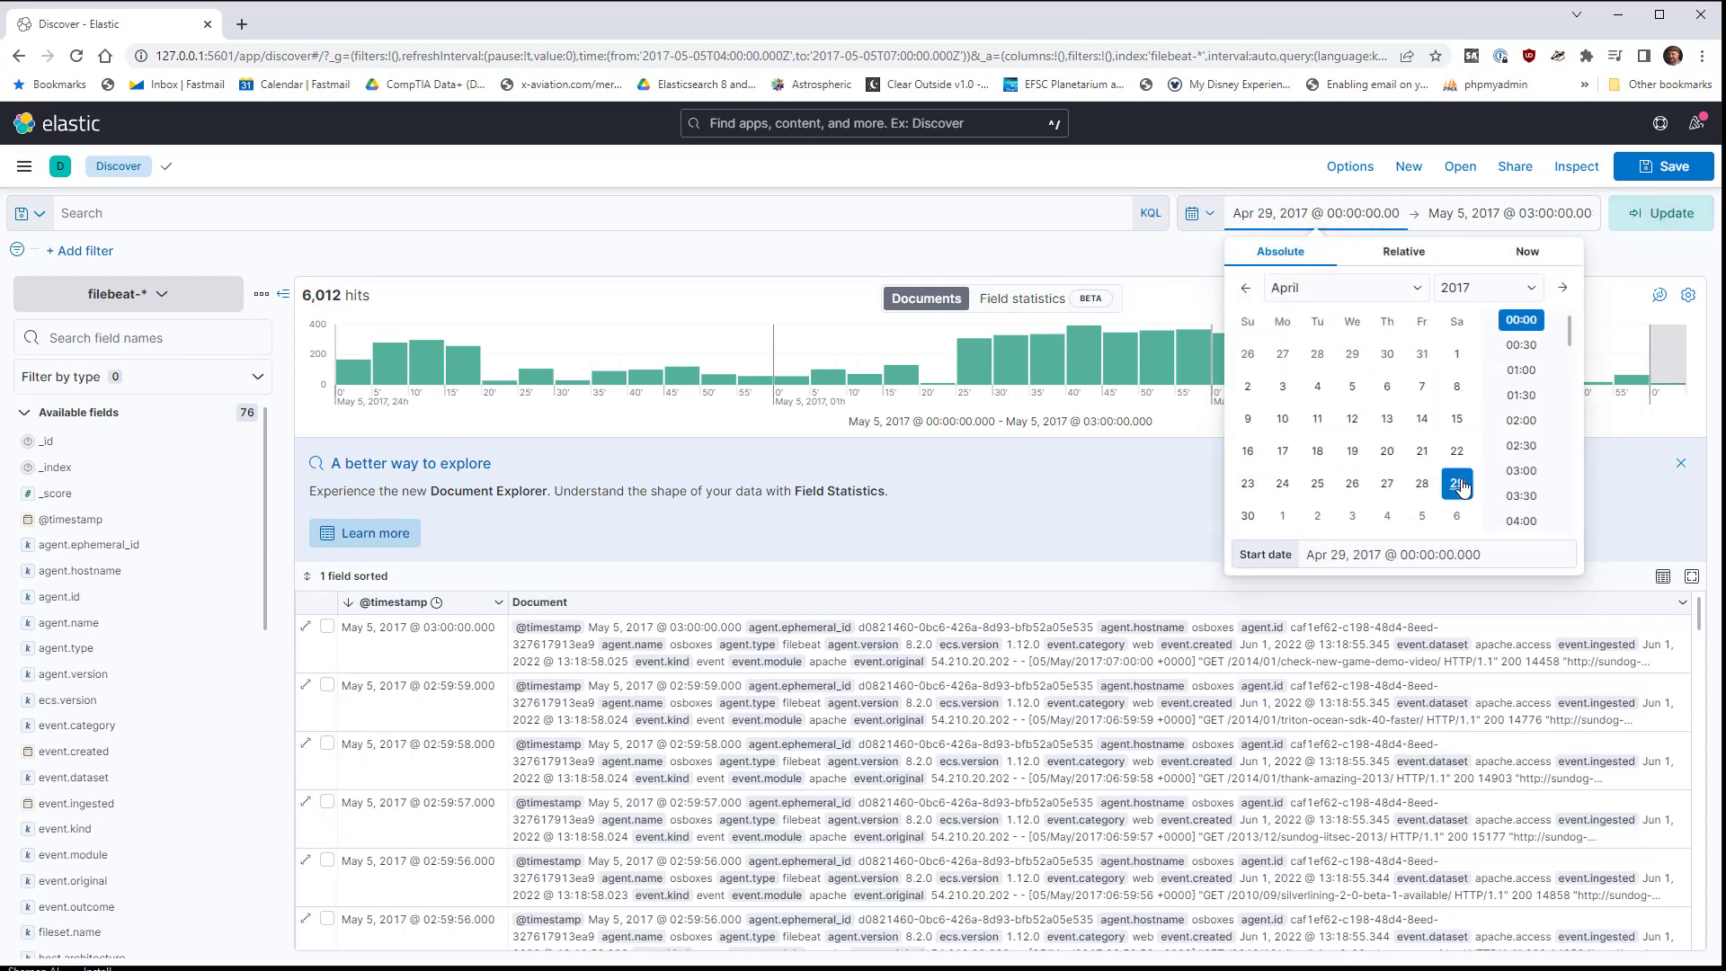
{"action": "left_click", "coordinate": [1636, 221]}
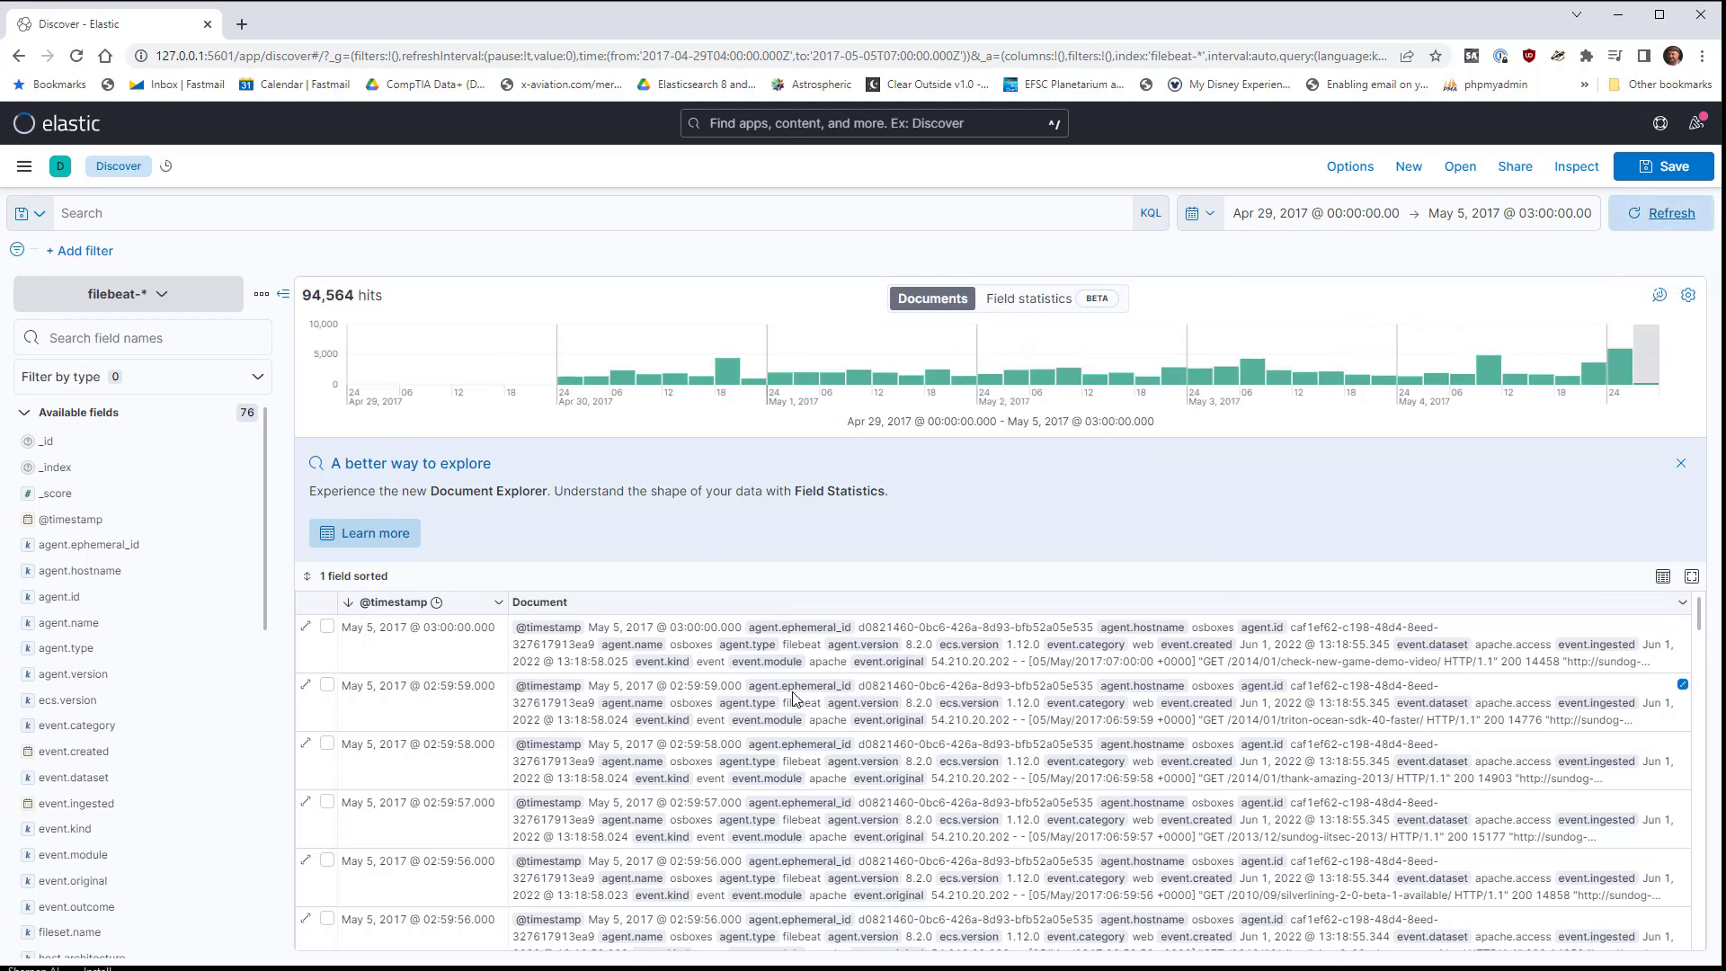
Step: Search the available fields for "status" and visualize the http.response.status_code field
{"action": "scroll", "coordinate": [831, 735], "scroll_direction": "down", "scroll_amount": 1}
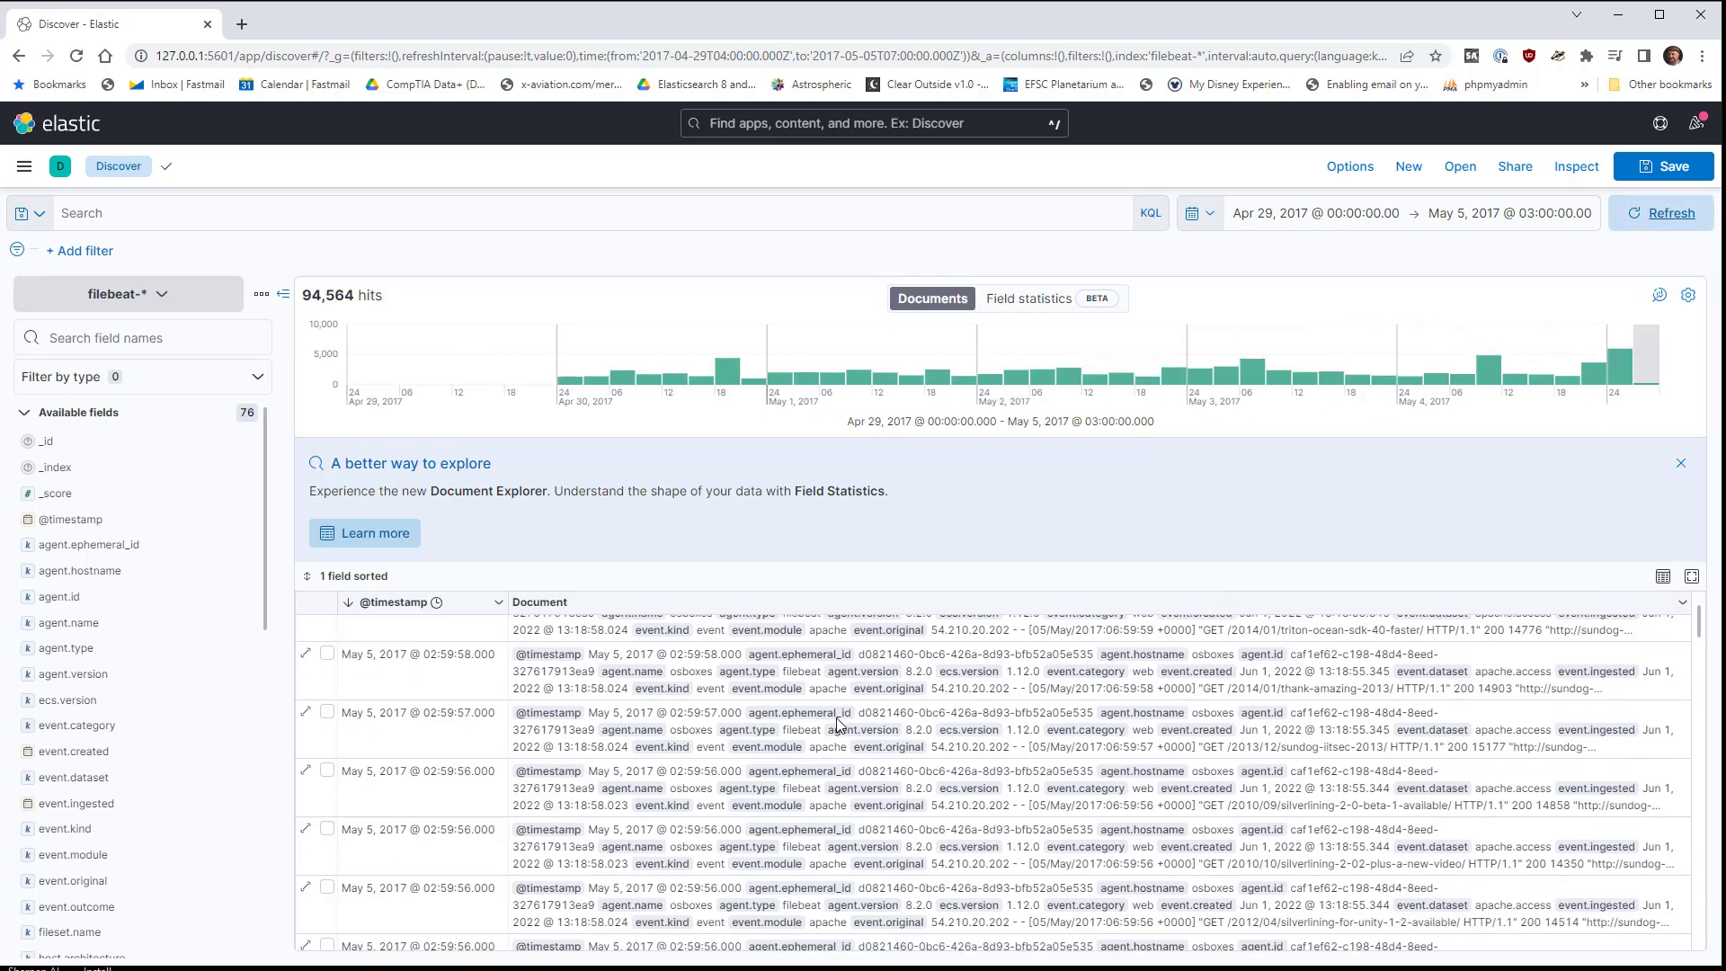
{"action": "scroll", "coordinate": [820, 743], "scroll_direction": "up", "scroll_amount": 1}
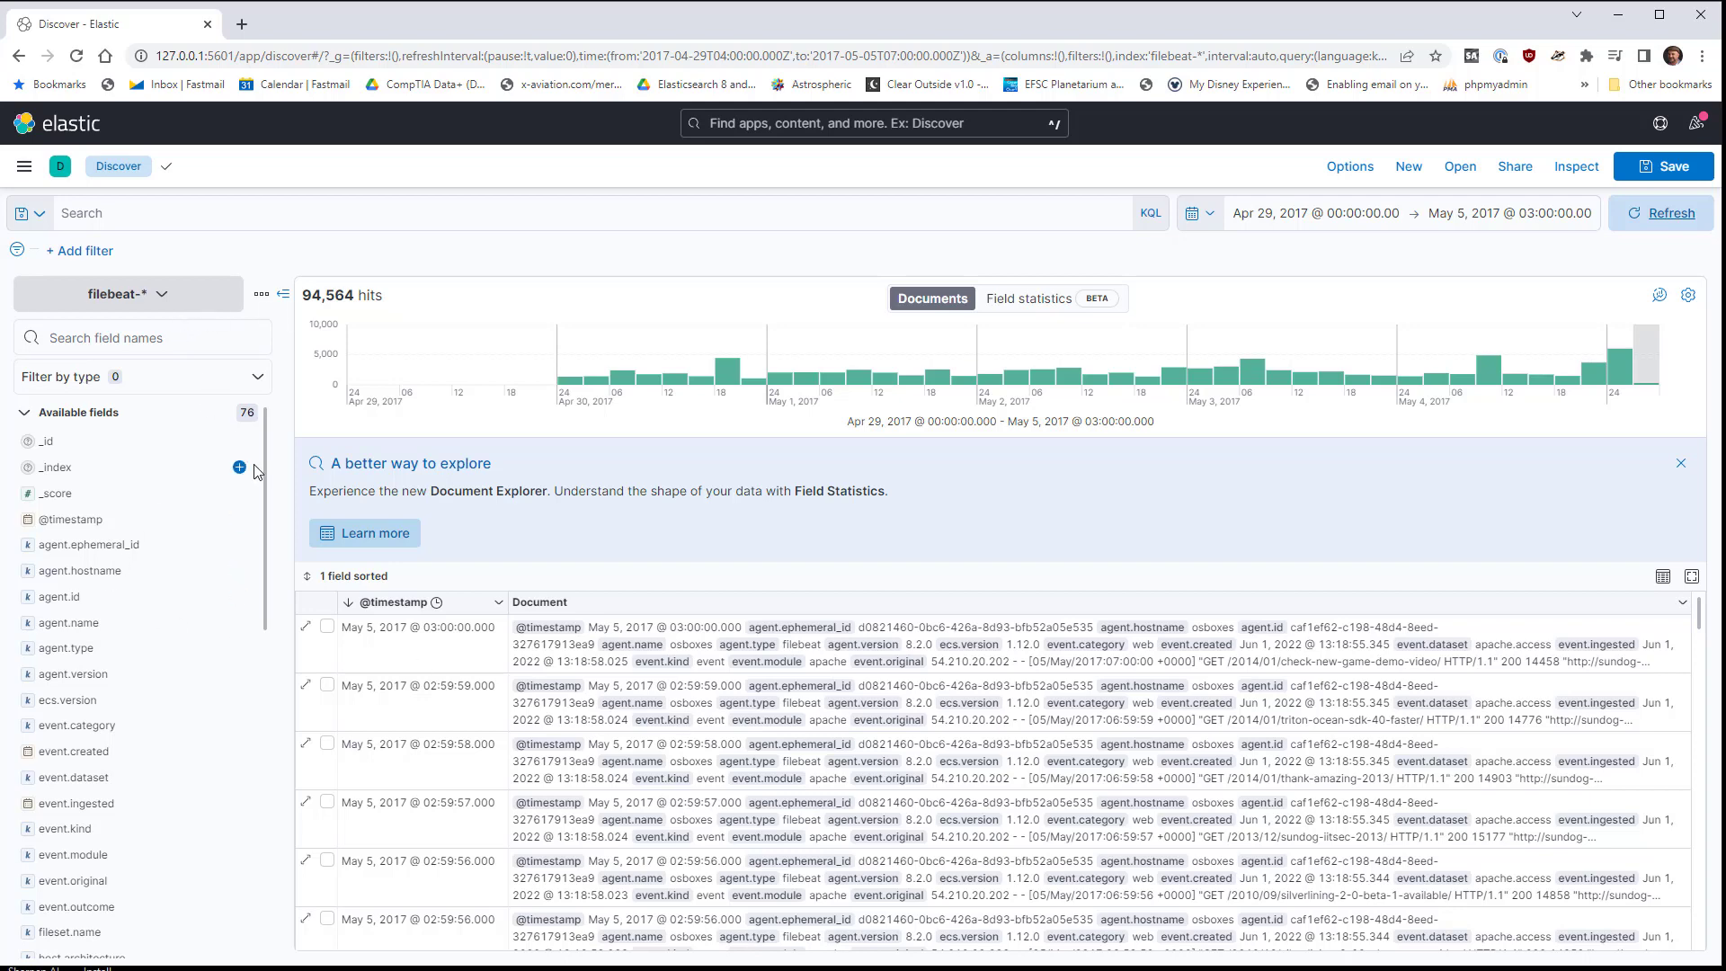
{"action": "mouse_move", "coordinate": [265, 471]}
{"action": "left_mouse_down"}
{"action": "mouse_move", "coordinate": [259, 782]}
{"action": "mouse_move", "coordinate": [242, 454]}
{"action": "left_mouse_up"}
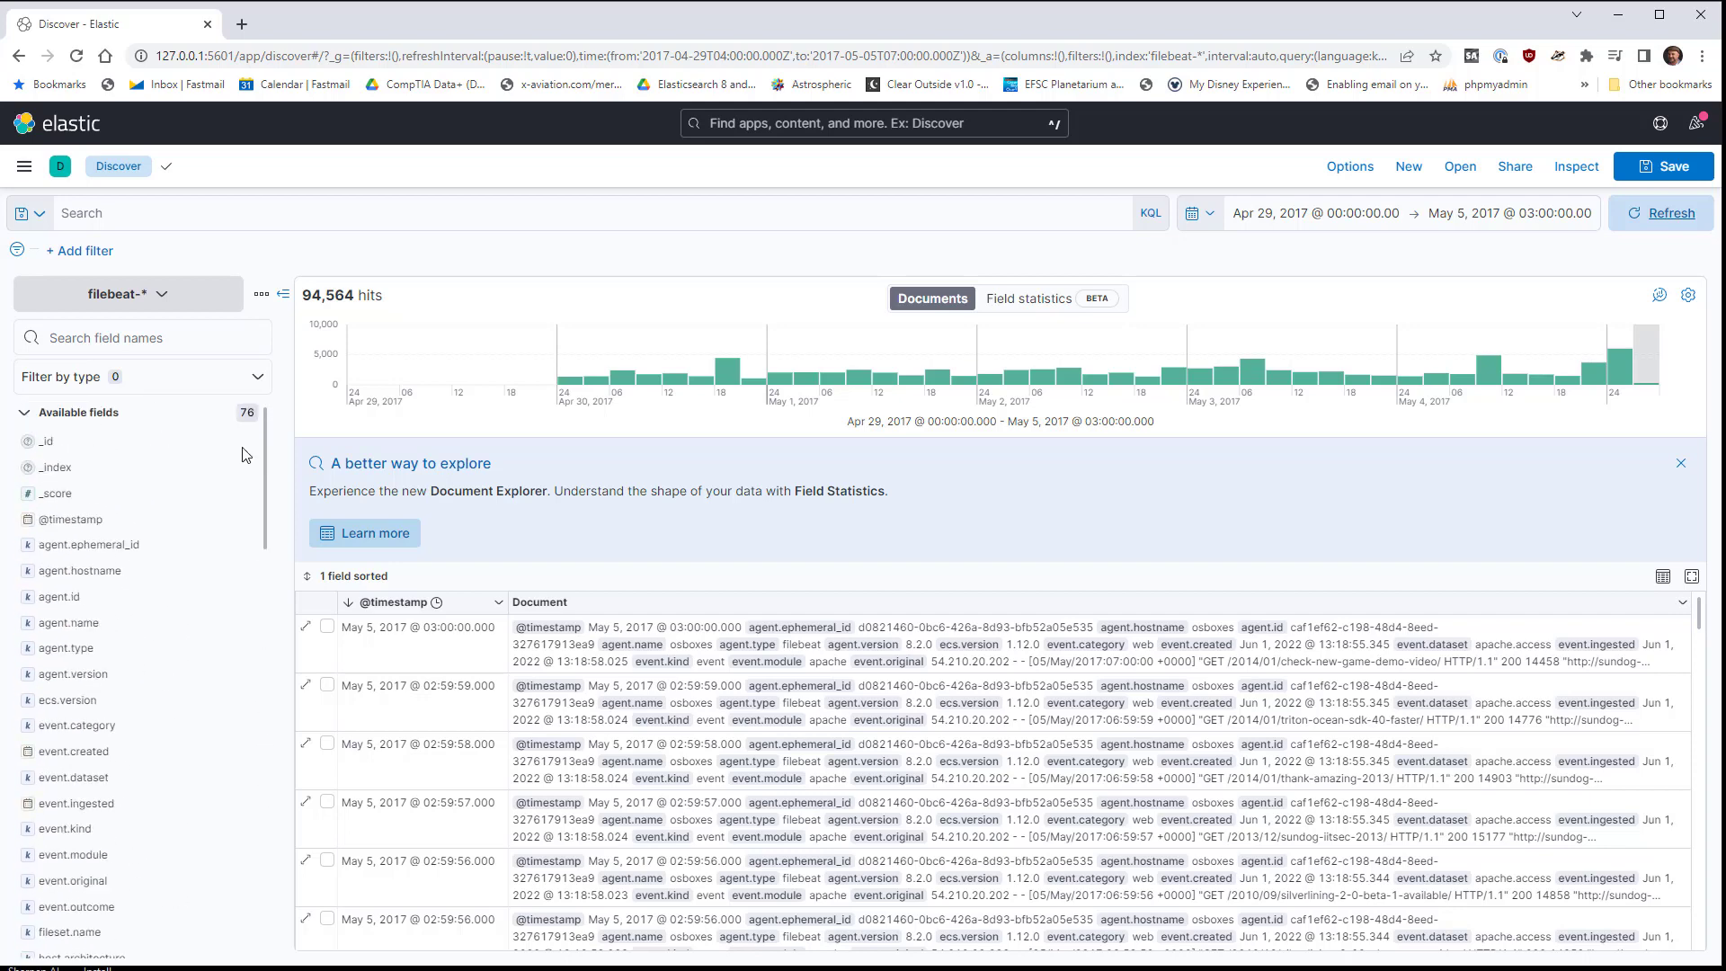
{"action": "left_click", "coordinate": [181, 339]}
{"action": "type", "text": "status"}
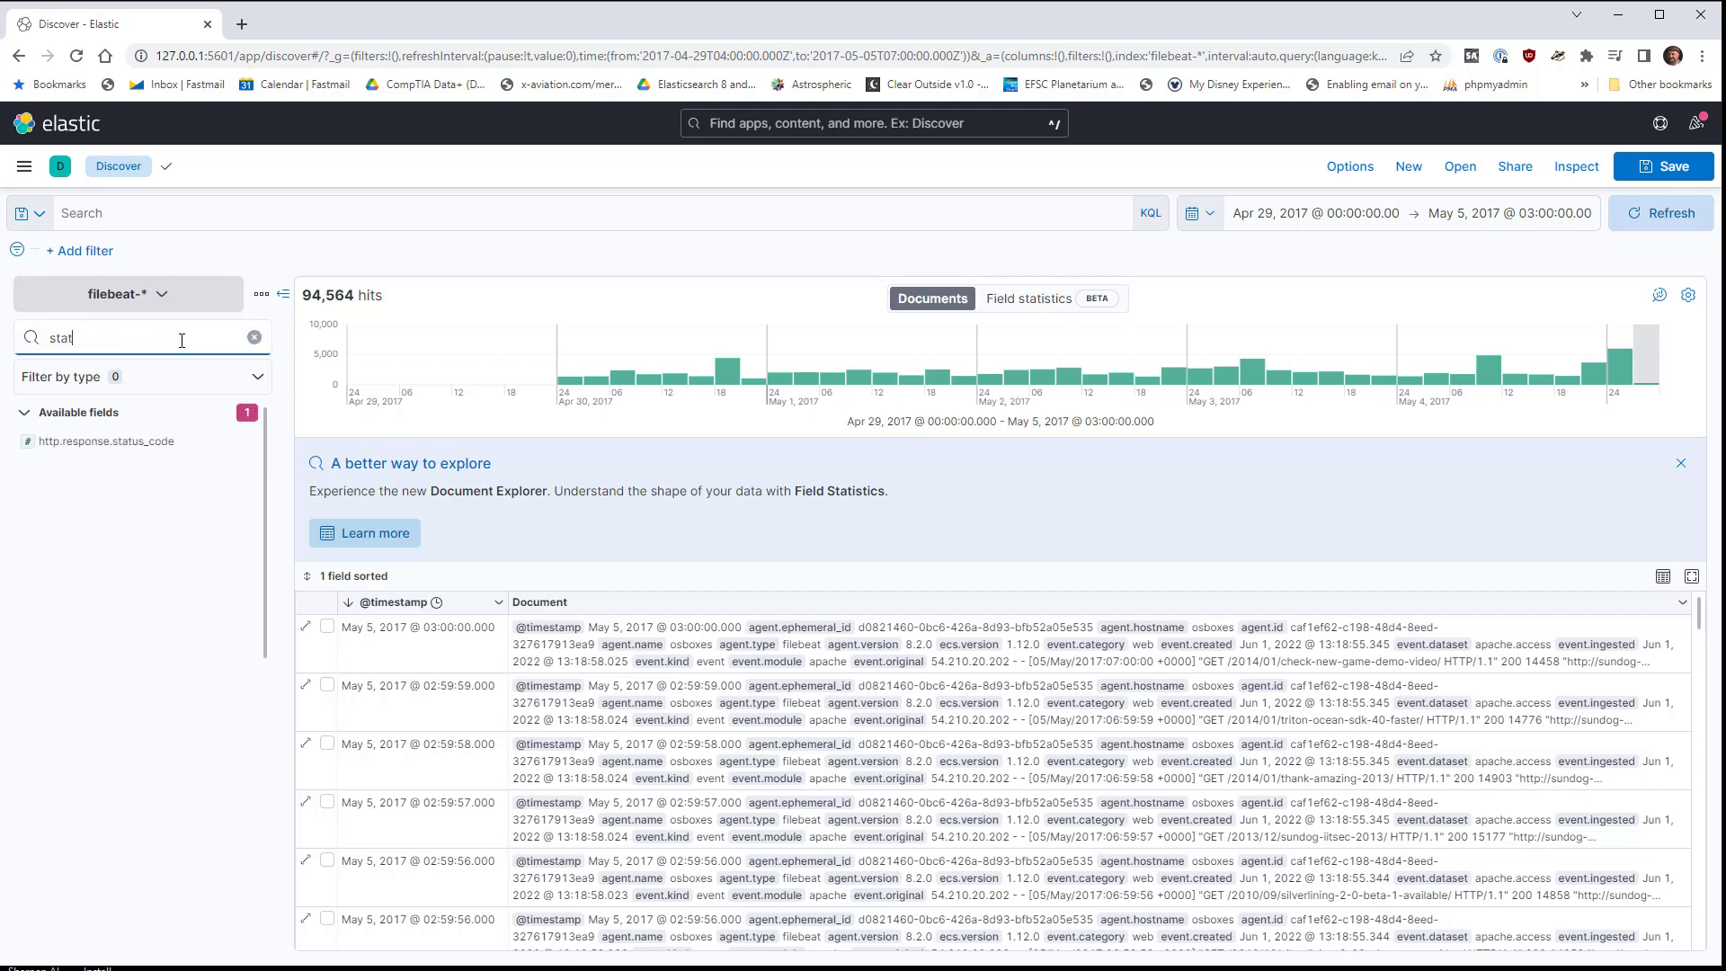
{"action": "mouse_move", "coordinate": [133, 445]}
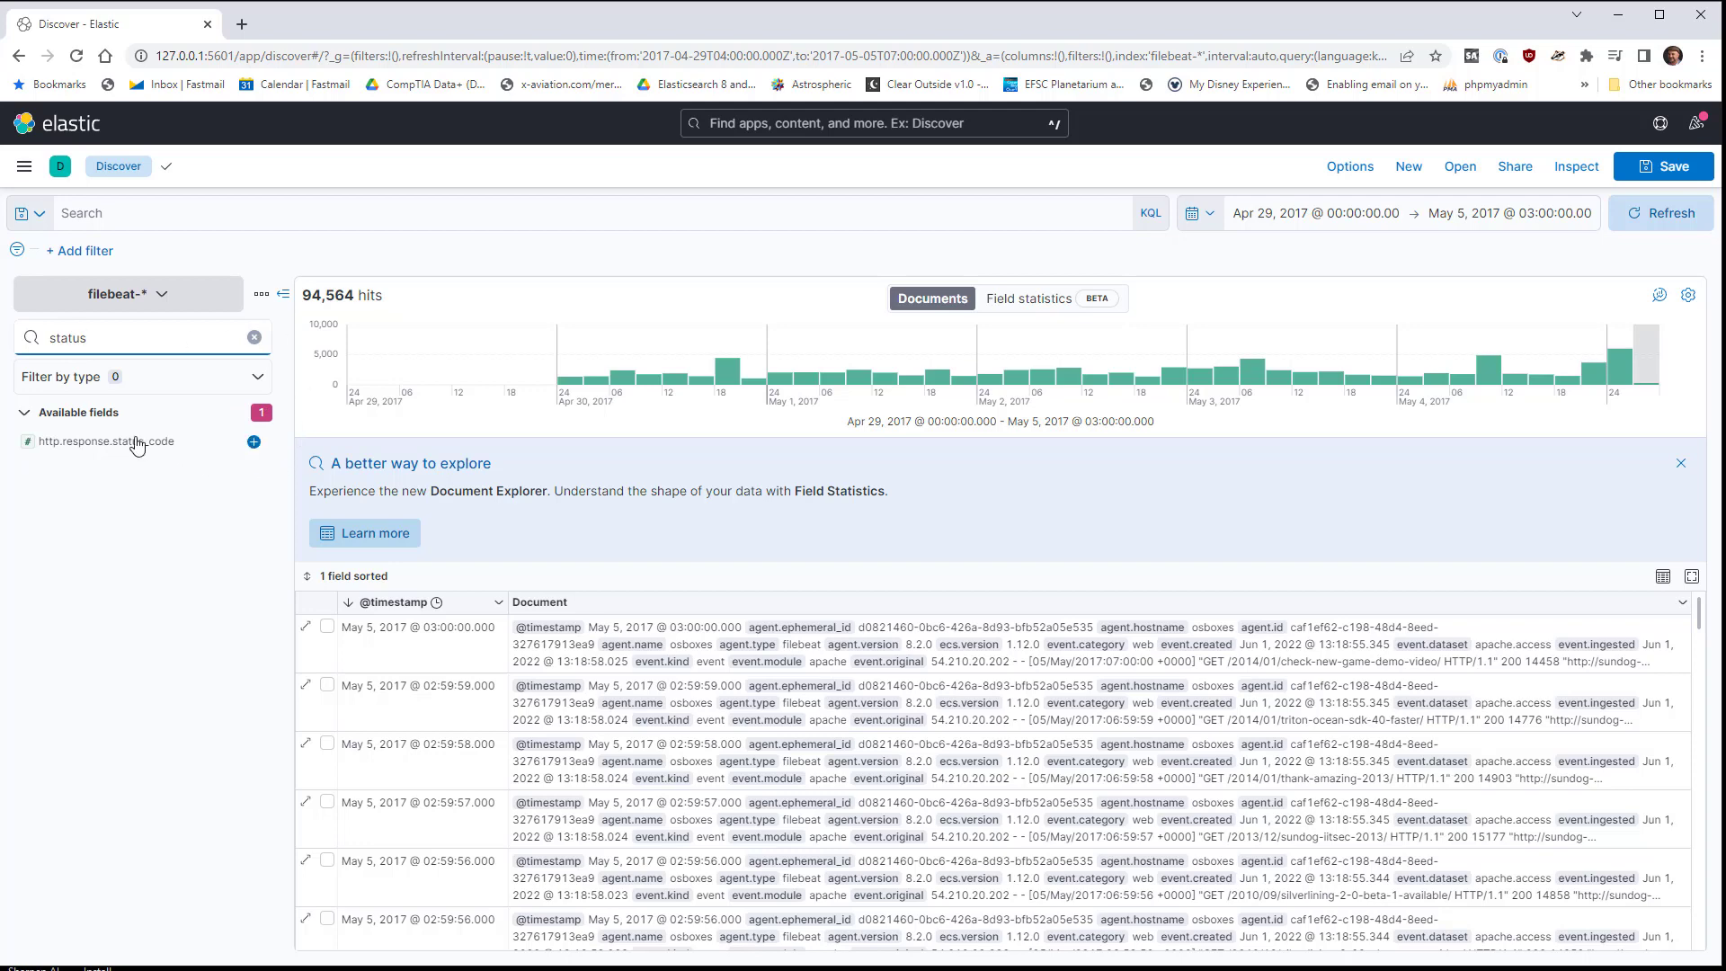
{"action": "left_click", "coordinate": [131, 447]}
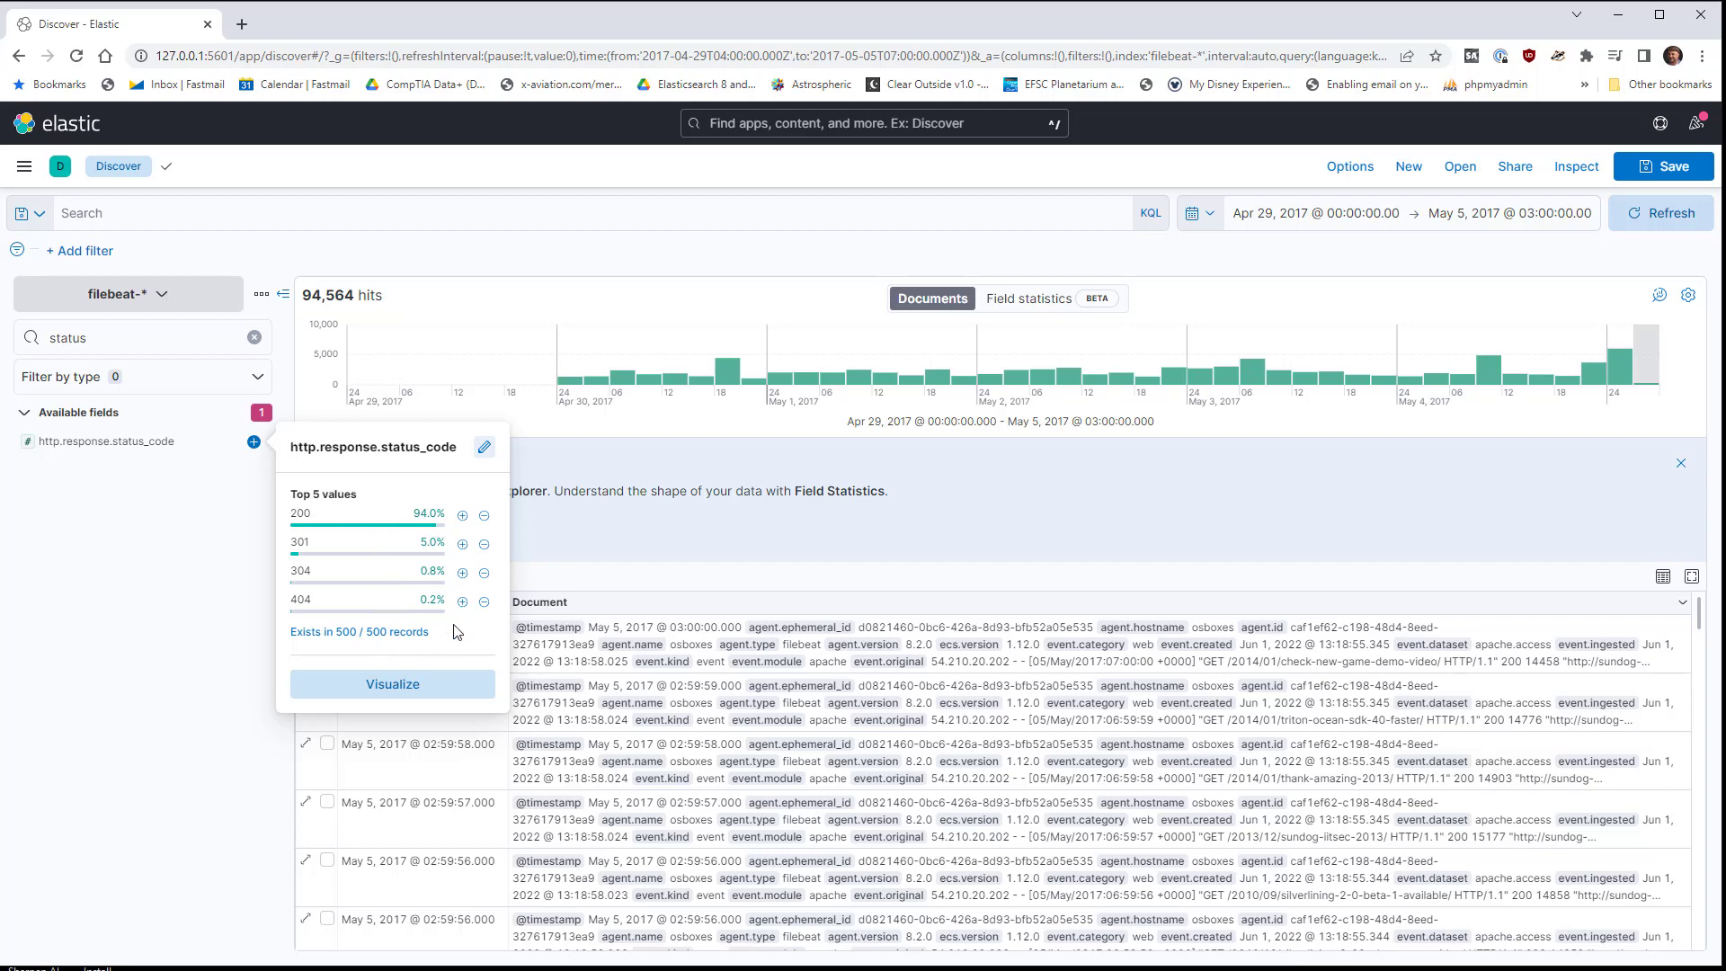
{"action": "left_click", "coordinate": [412, 687]}
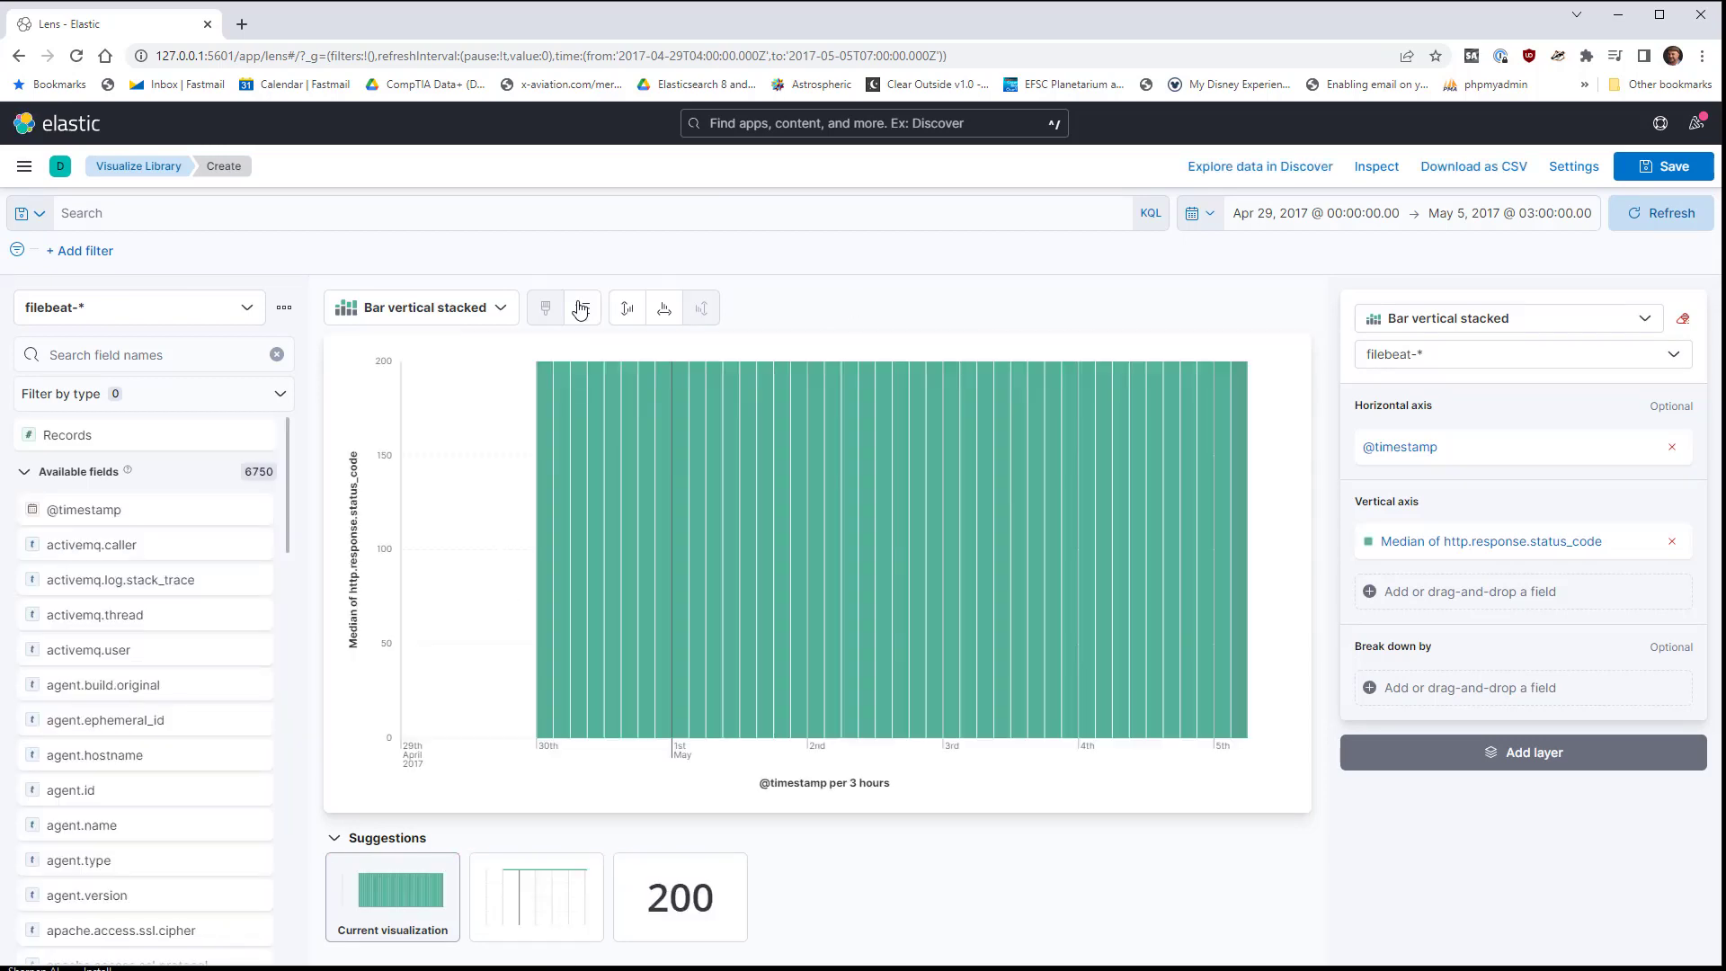
Step: Start a new filter on the visualization and search "status" to choose the http.response.status_code field
{"action": "left_click", "coordinate": [85, 251]}
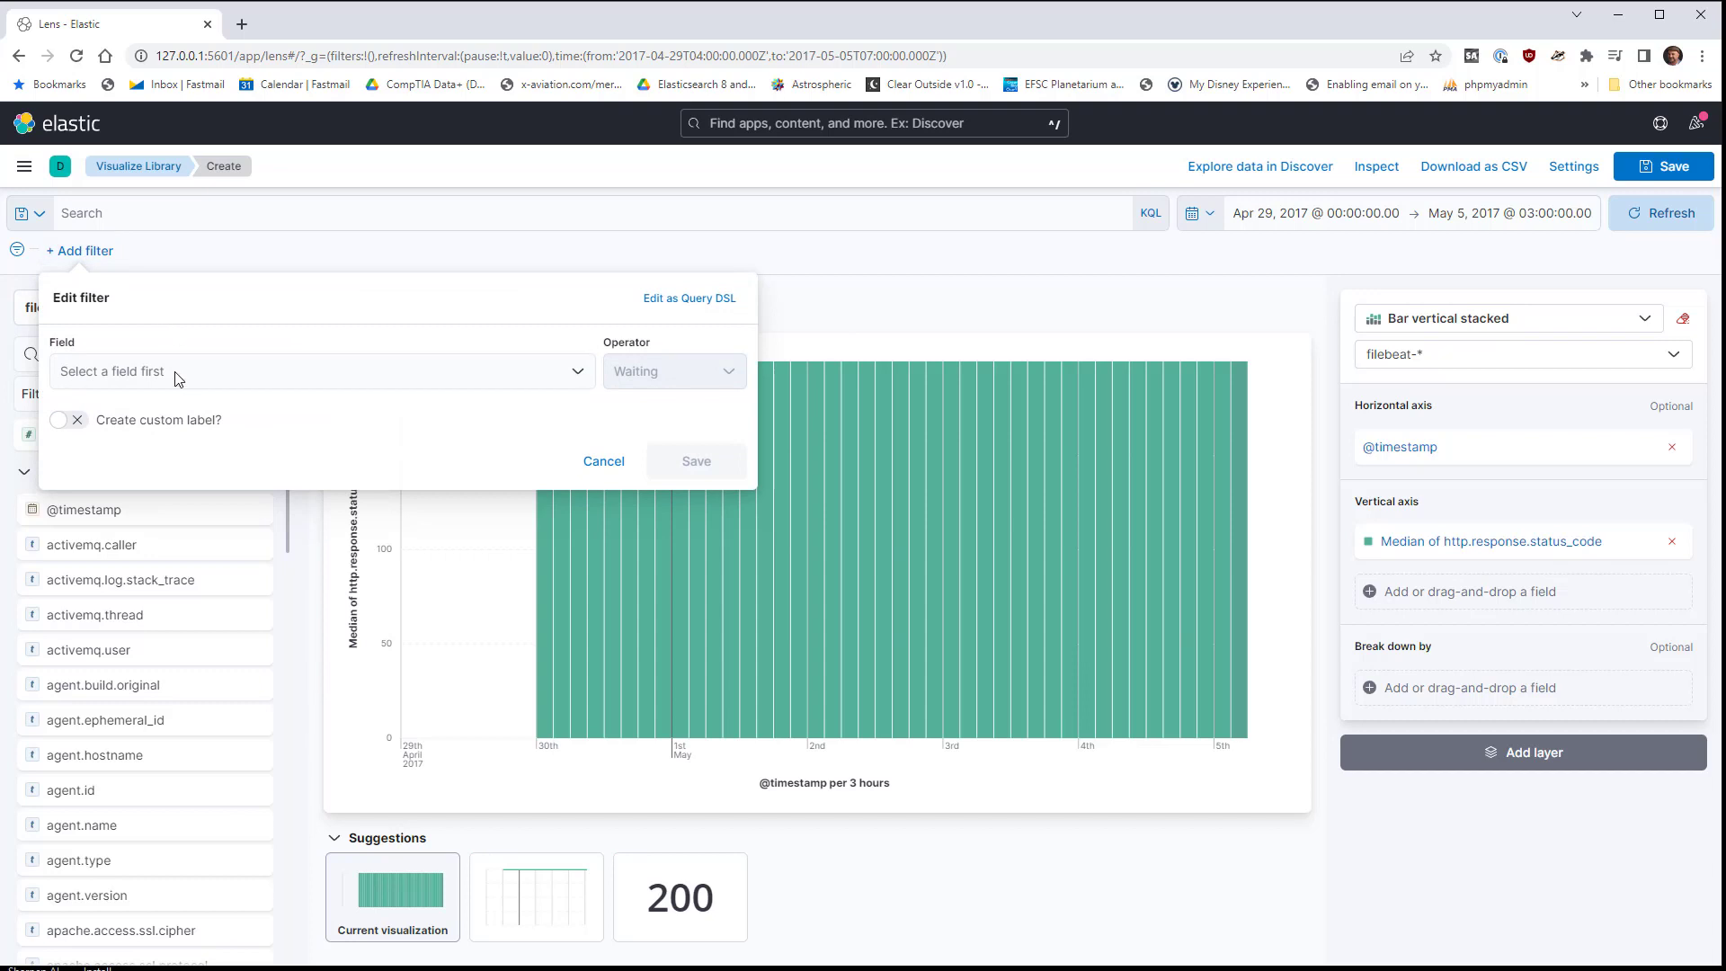
{"action": "left_click", "coordinate": [185, 376]}
{"action": "type", "text": "s"}
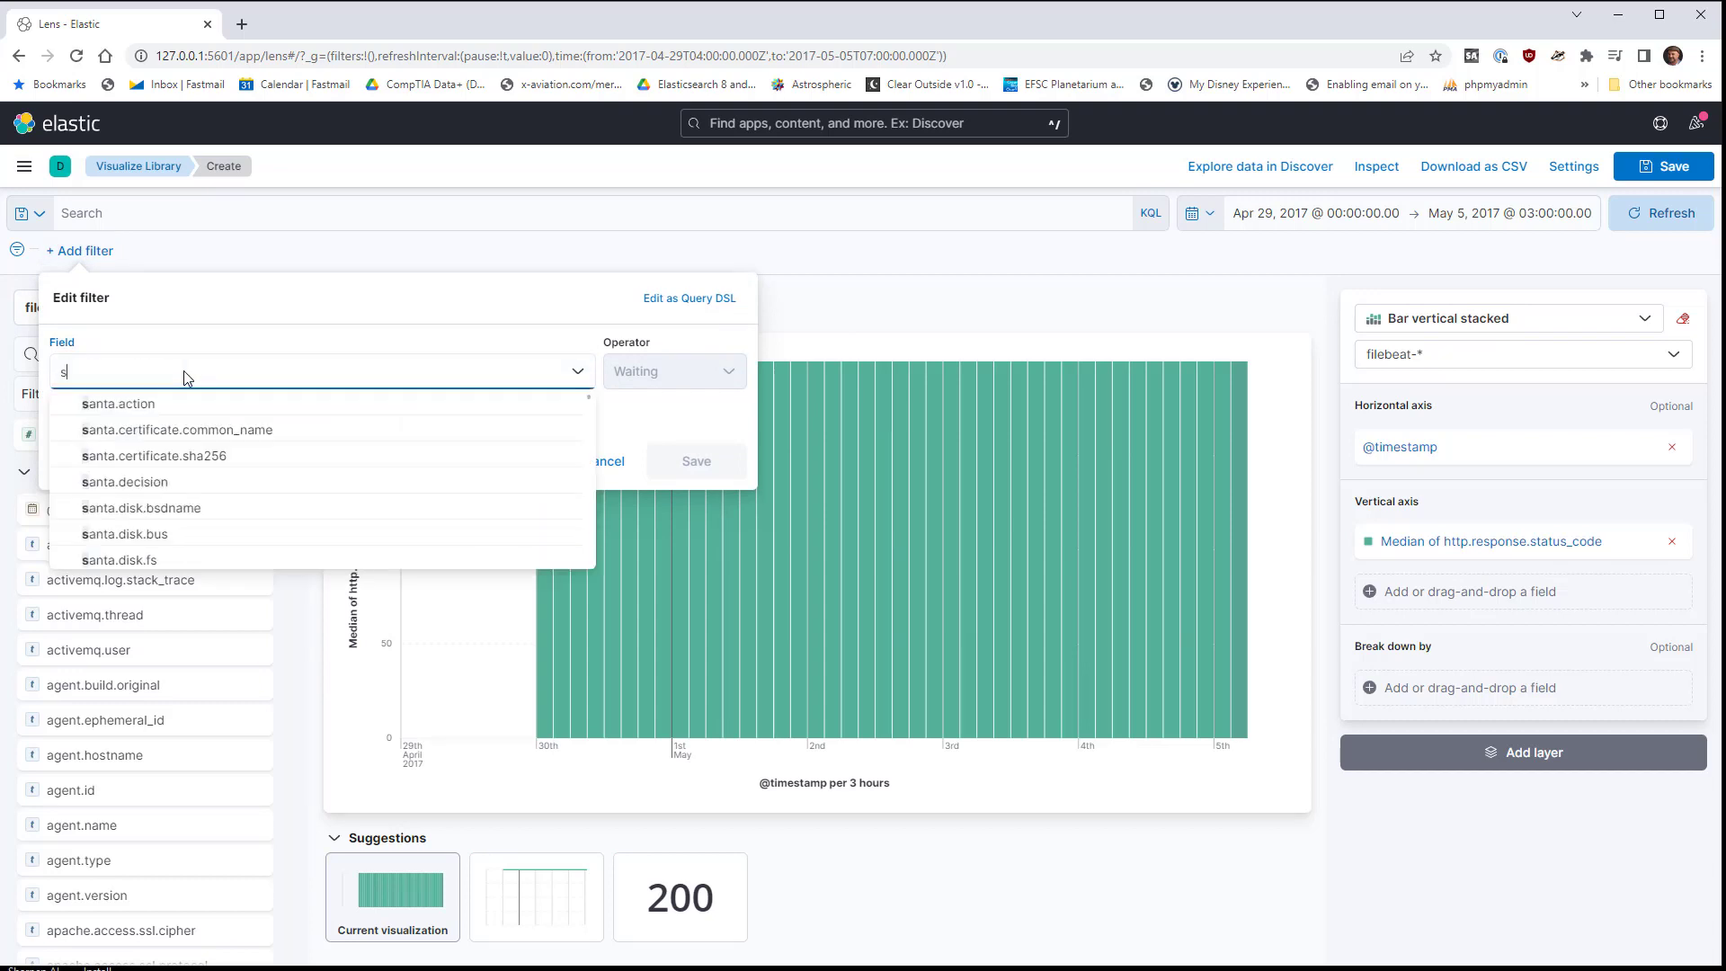
{"action": "type", "text": "tatus"}
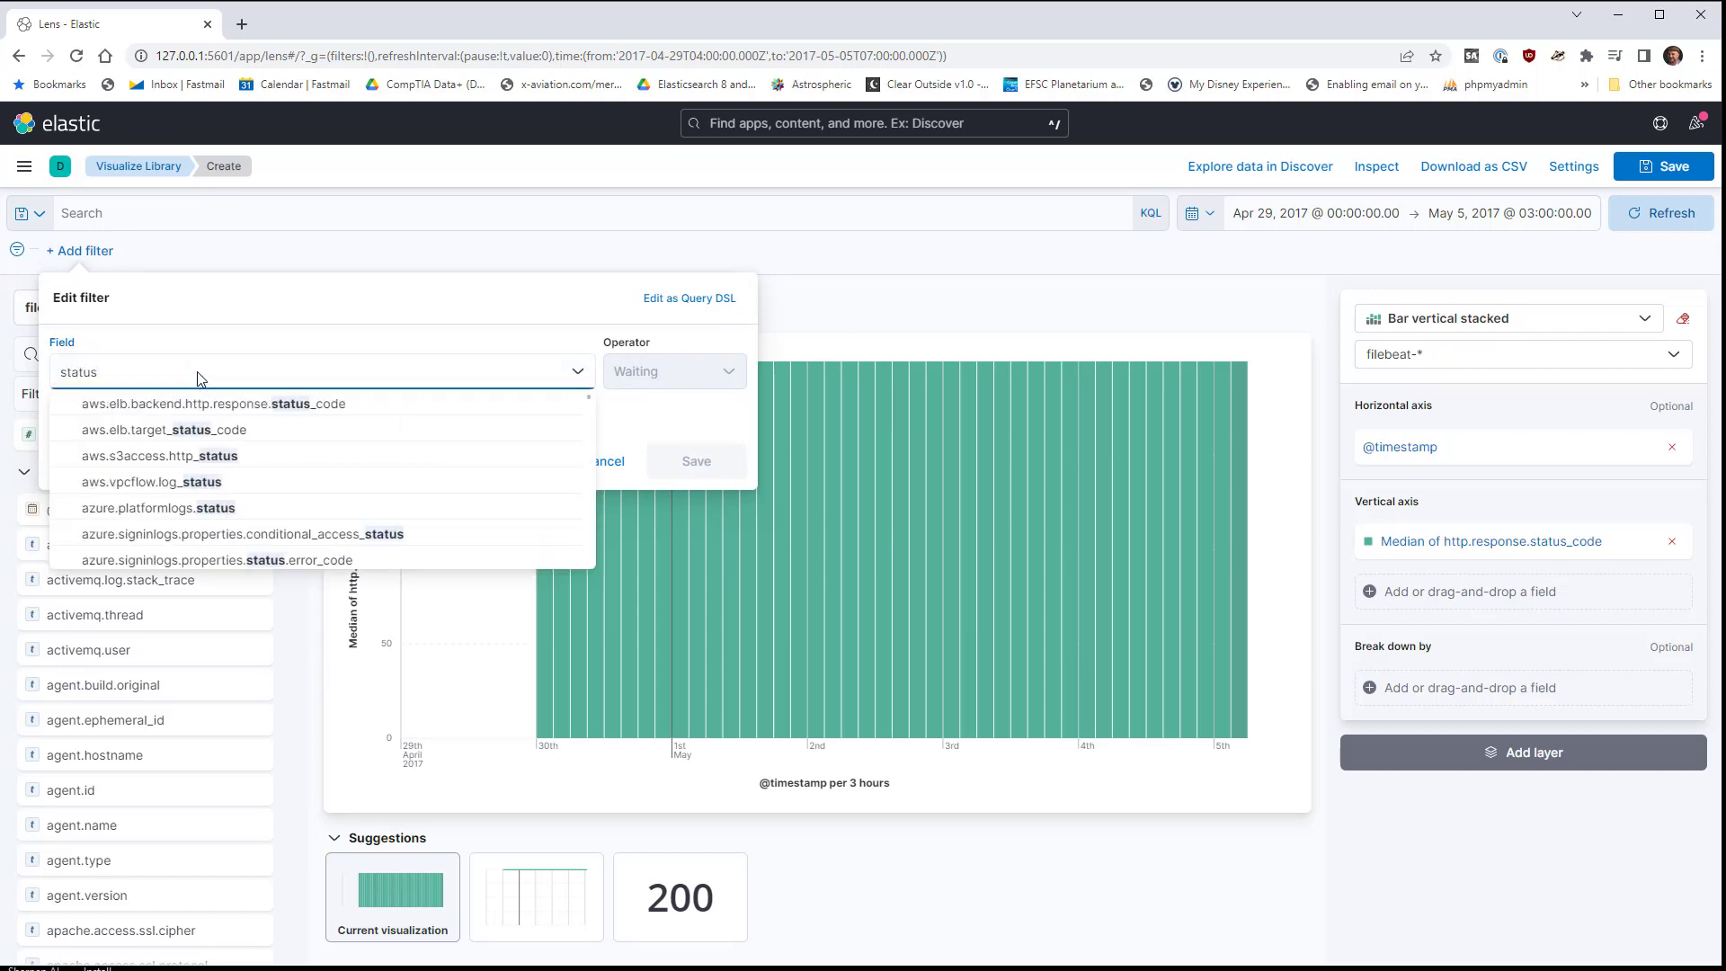
{"action": "scroll", "coordinate": [438, 472], "scroll_direction": "down", "scroll_amount": 10}
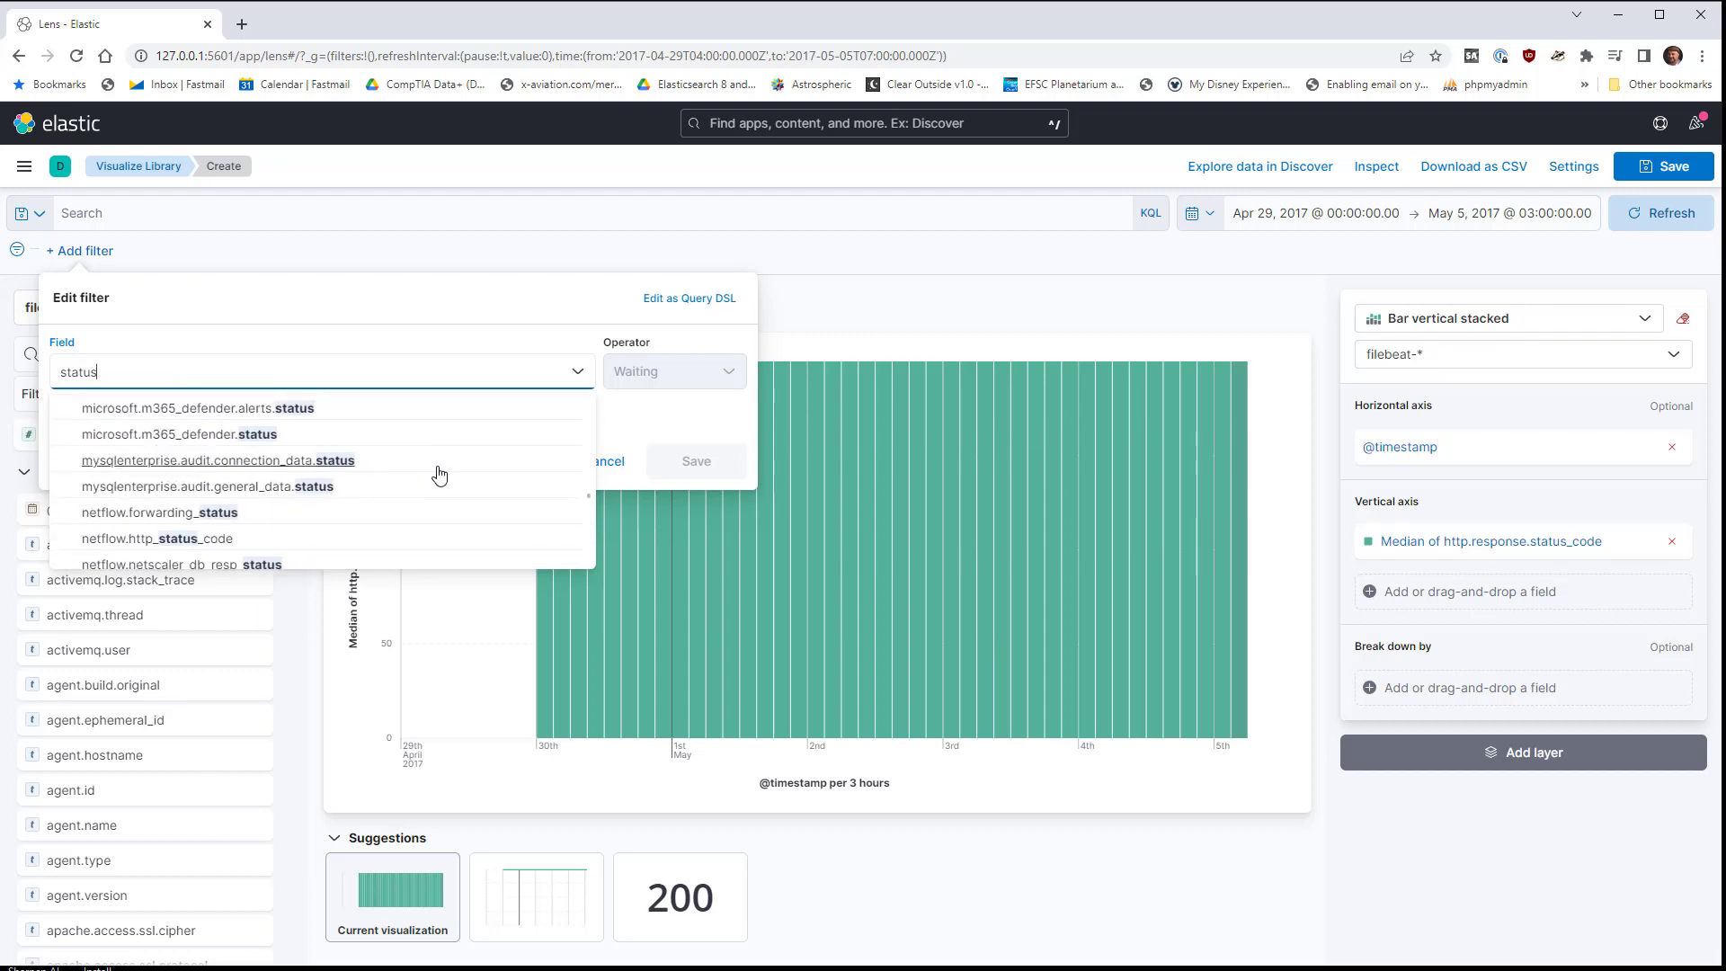
{"action": "scroll", "coordinate": [427, 473], "scroll_direction": "up", "scroll_amount": 5}
{"action": "scroll", "coordinate": [413, 472], "scroll_direction": "up", "scroll_amount": 3}
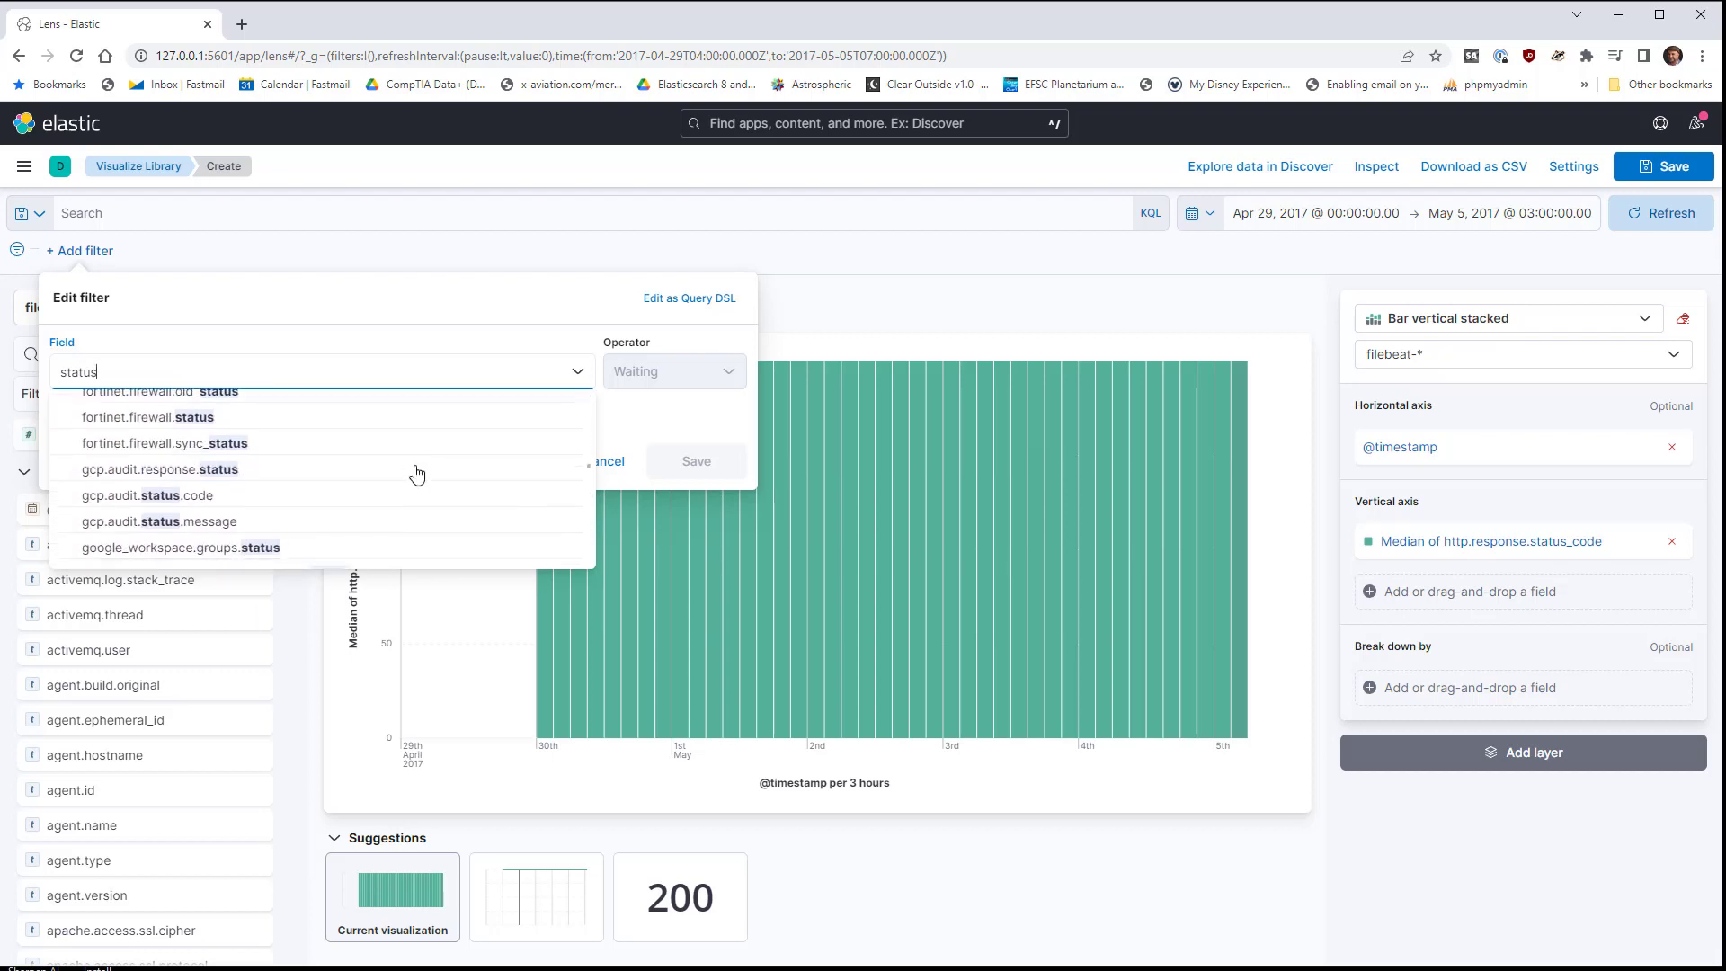
{"action": "scroll", "coordinate": [412, 473], "scroll_direction": "down", "scroll_amount": 5}
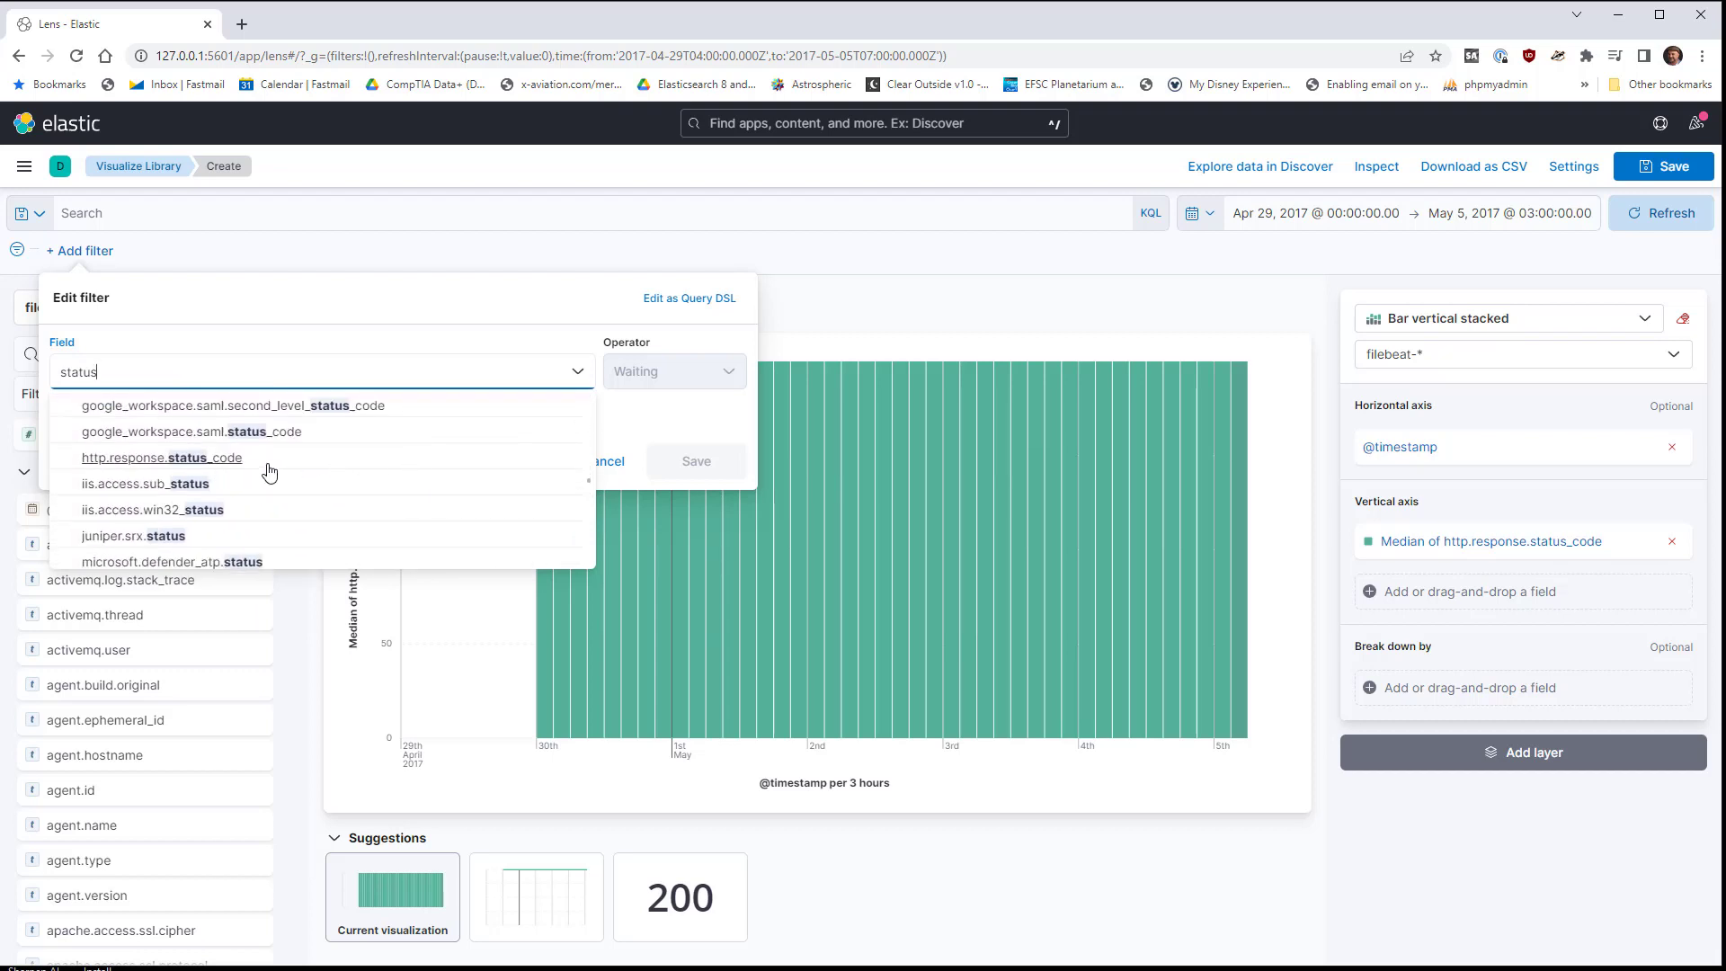
{"action": "left_click", "coordinate": [268, 469]}
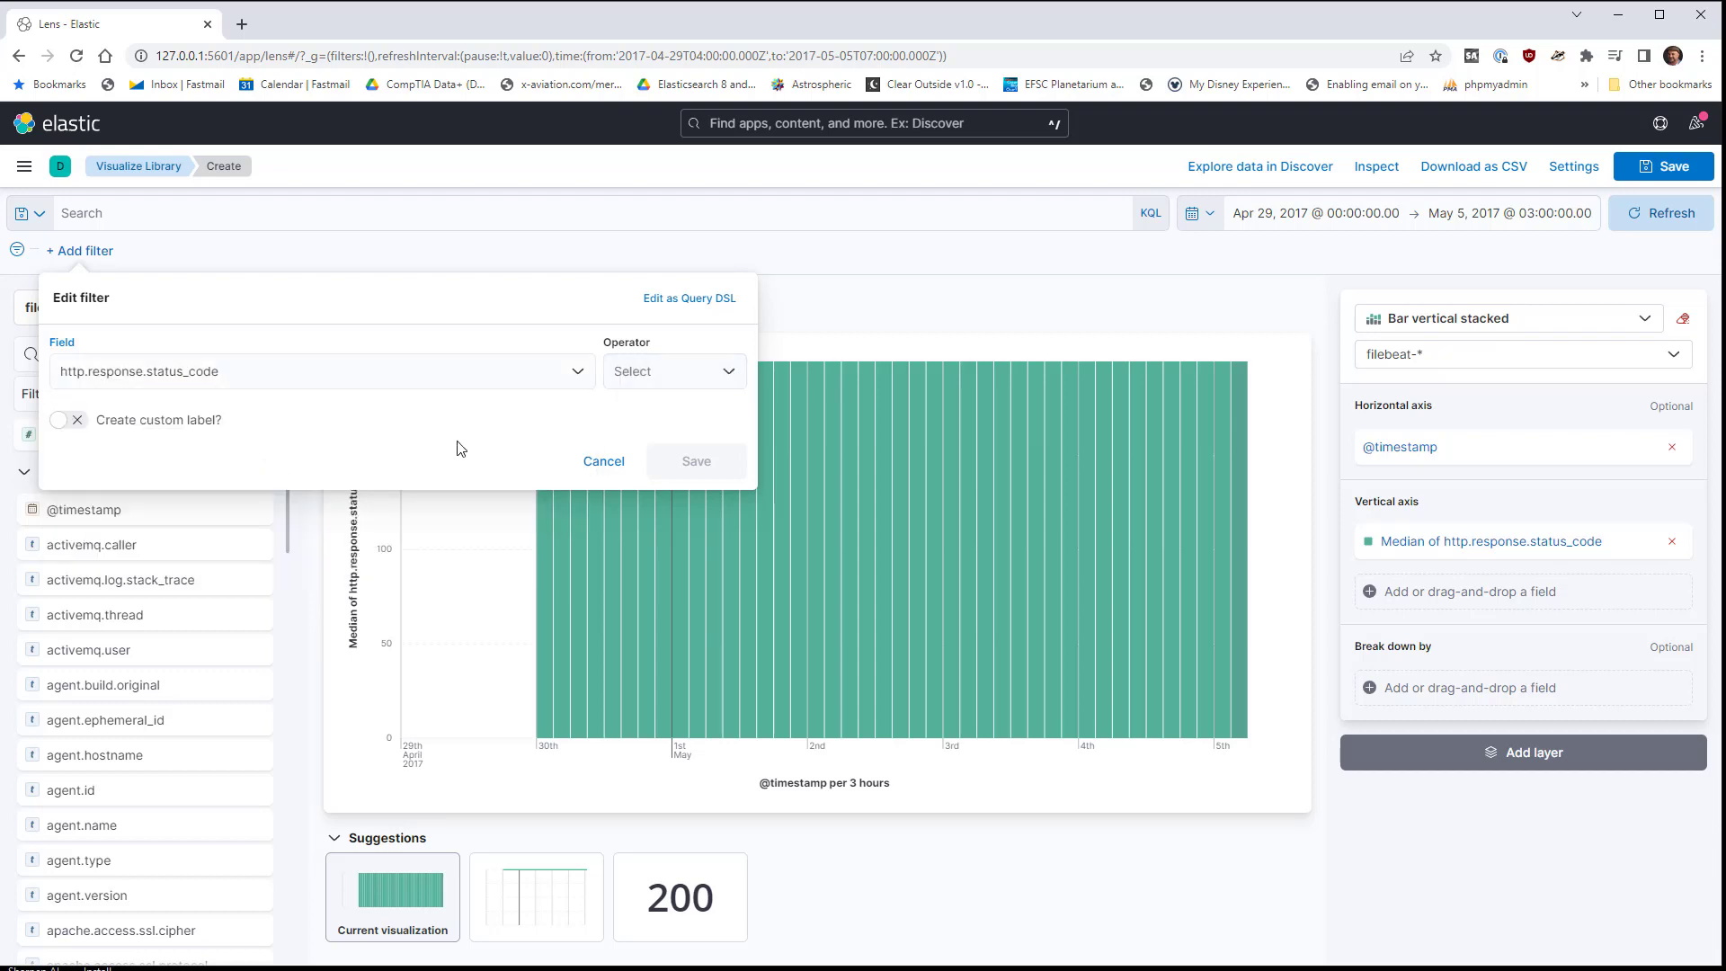
Step: Set the filter condition to "is" with the value 500 and save the filter
{"action": "left_click", "coordinate": [700, 381]}
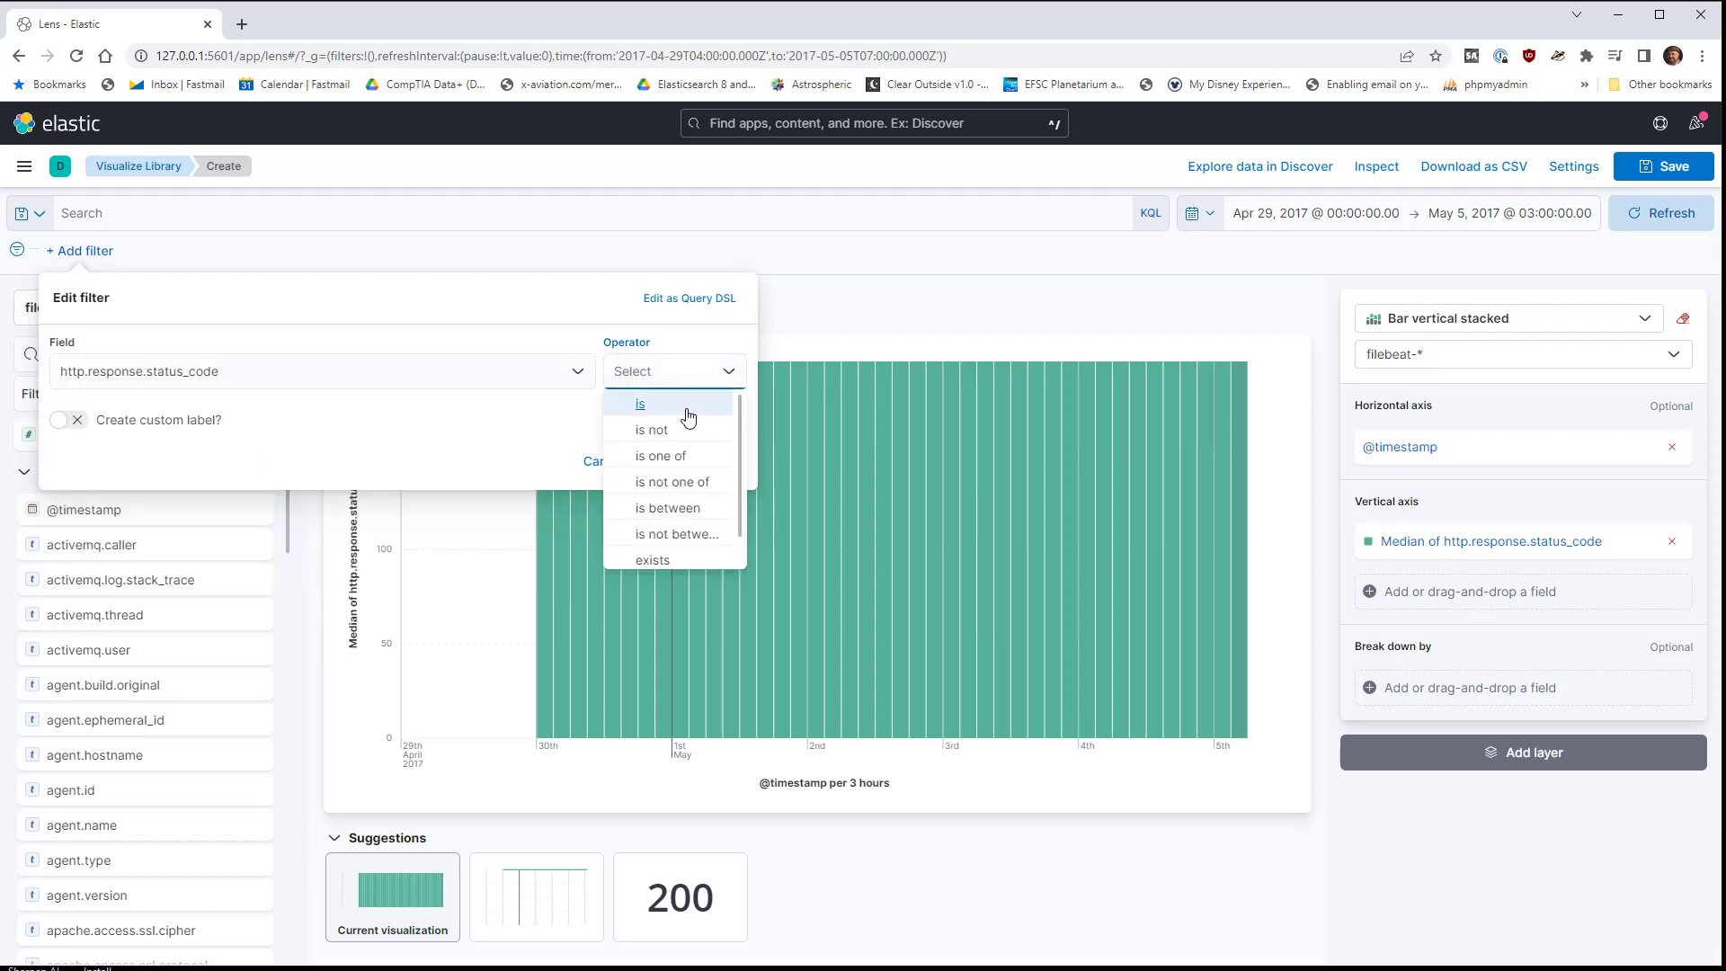
{"action": "left_click", "coordinate": [688, 415]}
{"action": "left_click", "coordinate": [466, 432]}
{"action": "type", "text": "500"}
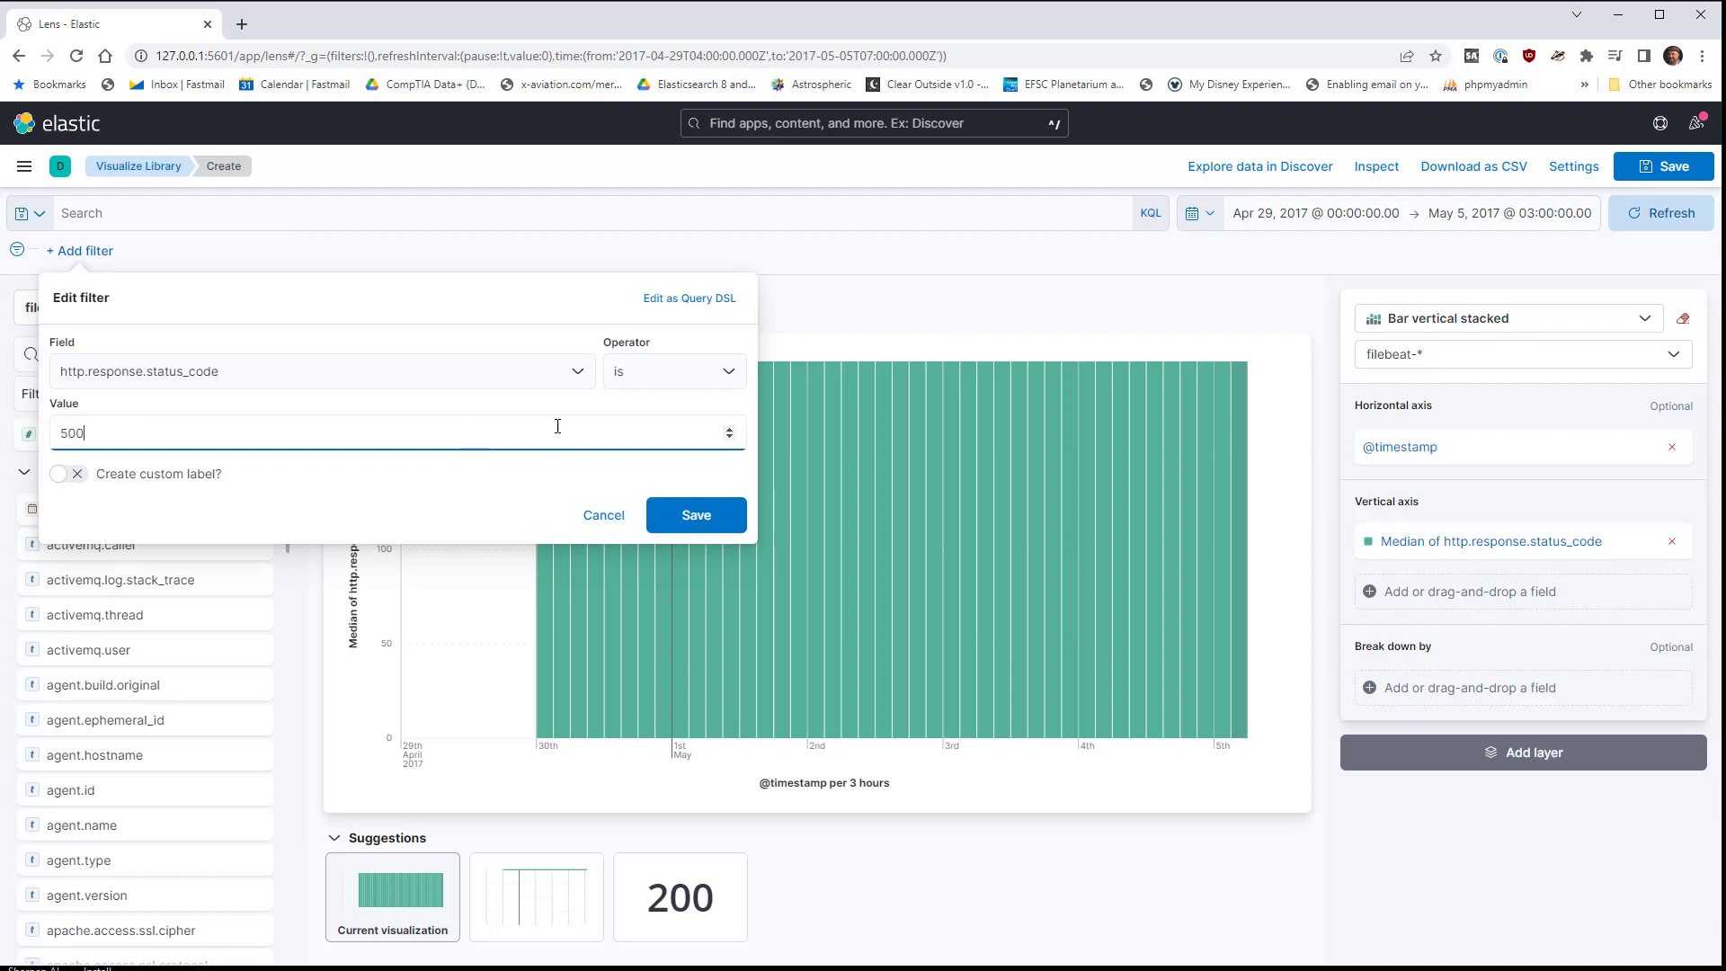
{"action": "left_click", "coordinate": [700, 519]}
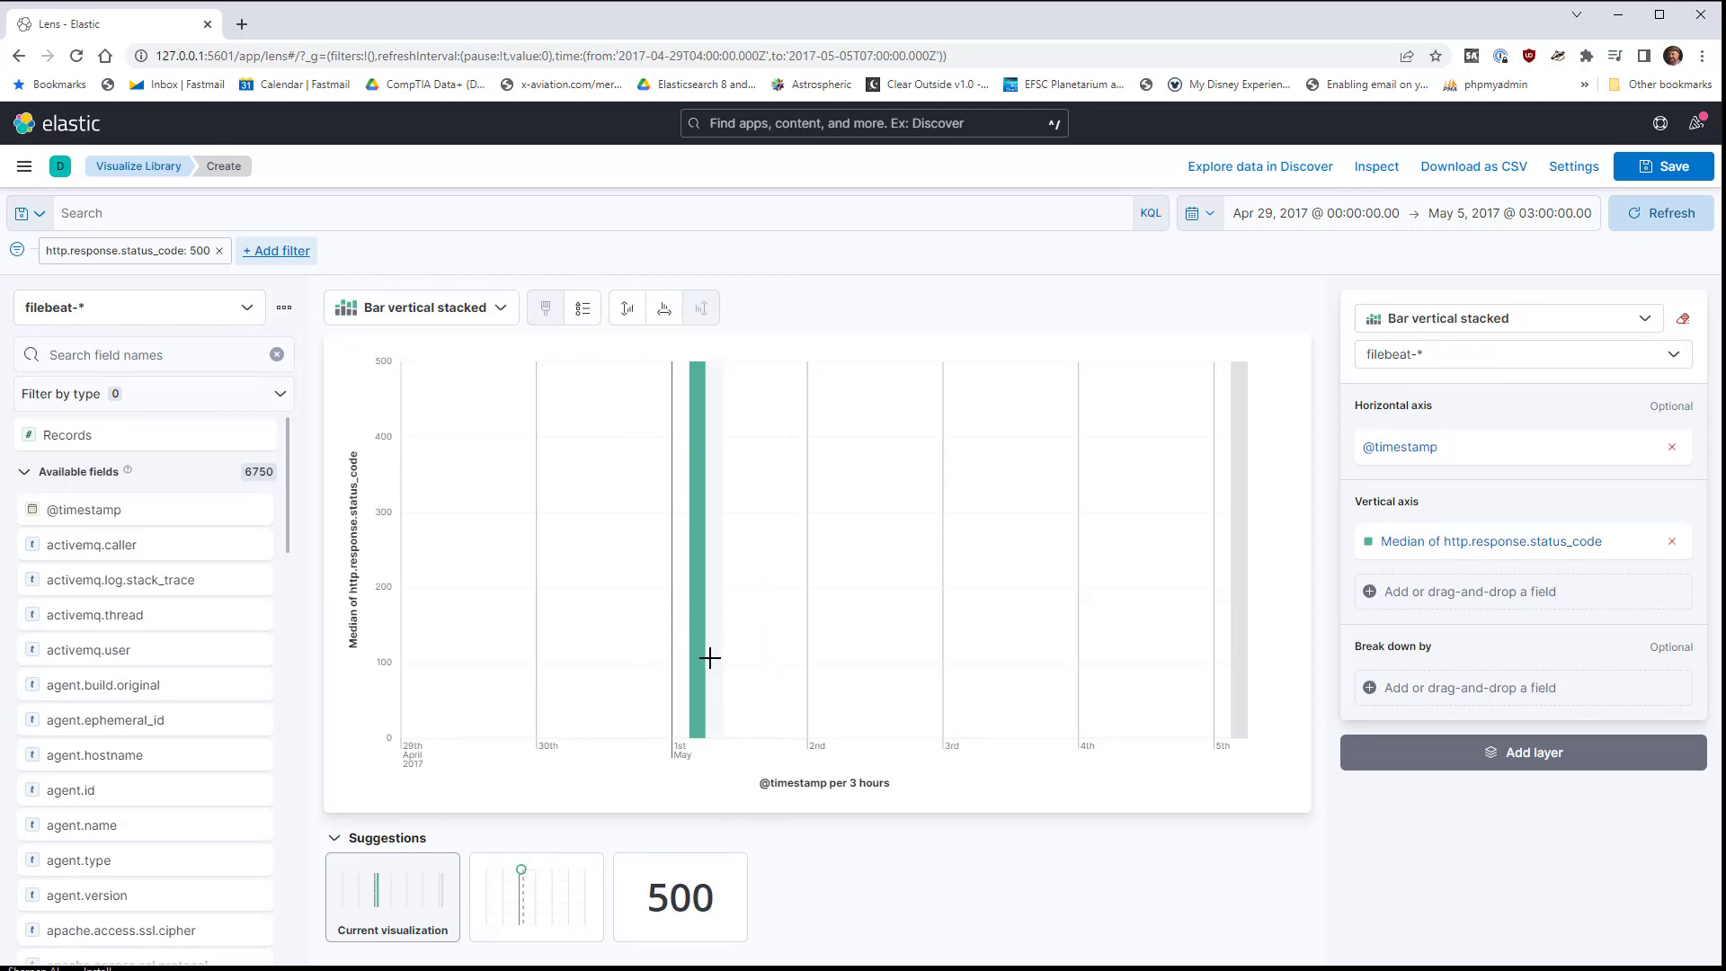
Step: Narrow the chart to the status 500 bar at 03:00 on May 1, 2017, and inspect the remaining bar
{"action": "mouse_move", "coordinate": [699, 656]}
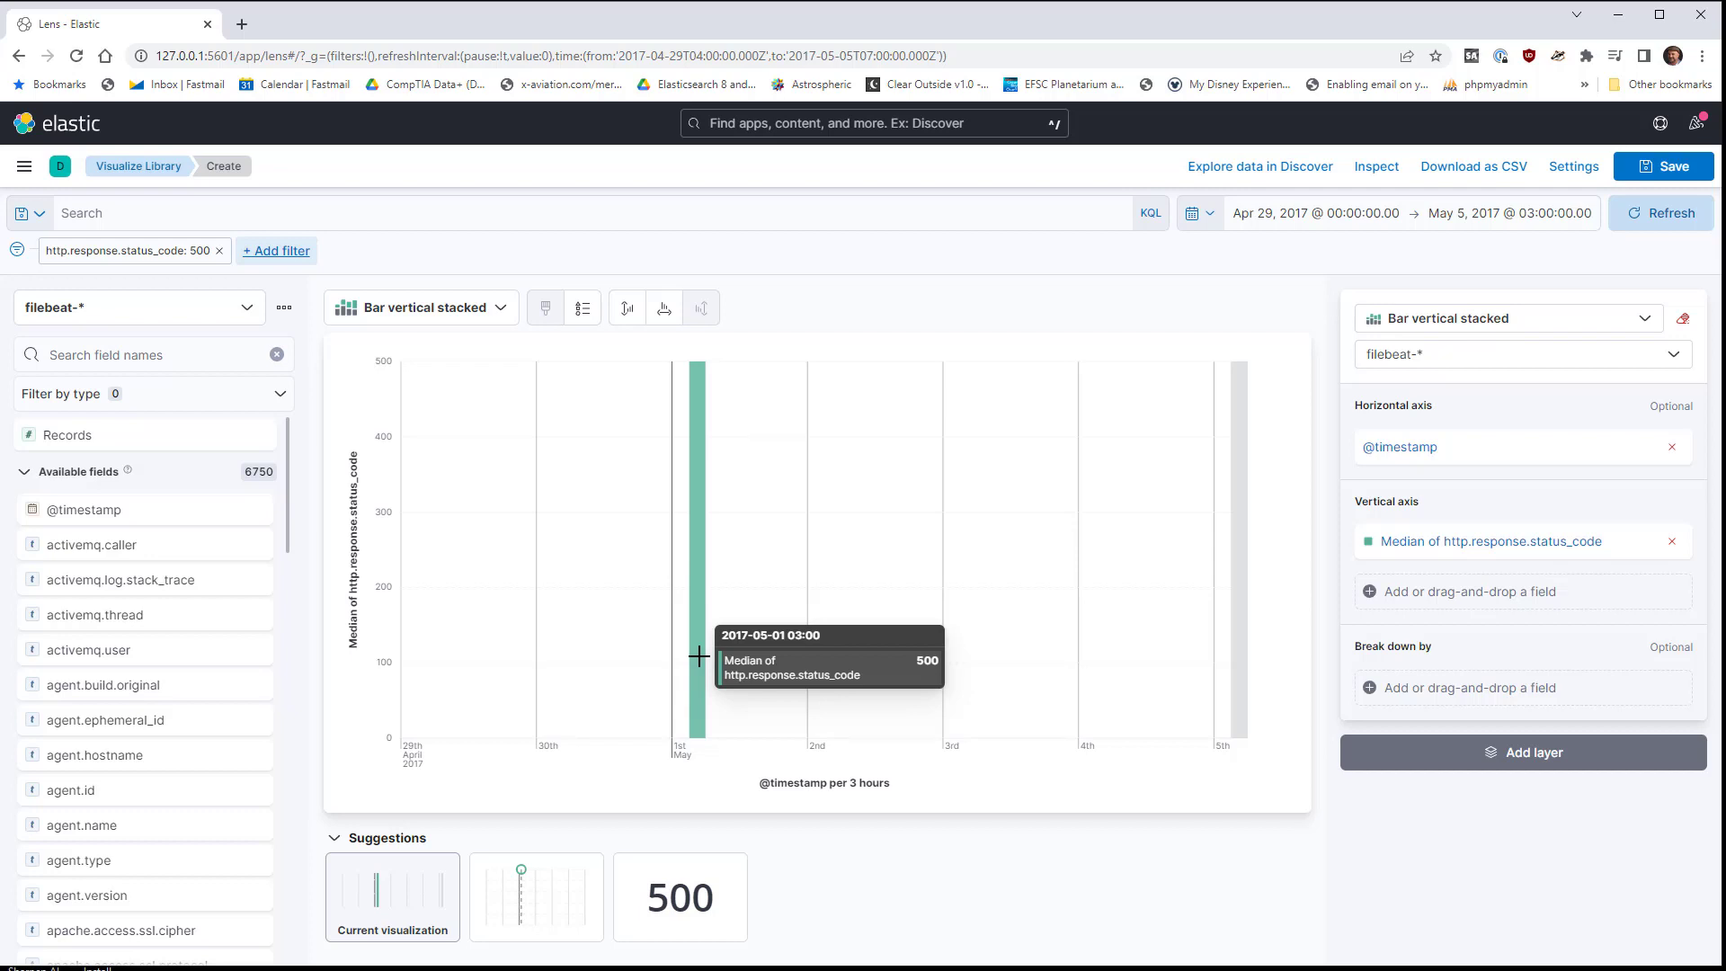
{"action": "left_click", "coordinate": [699, 656]}
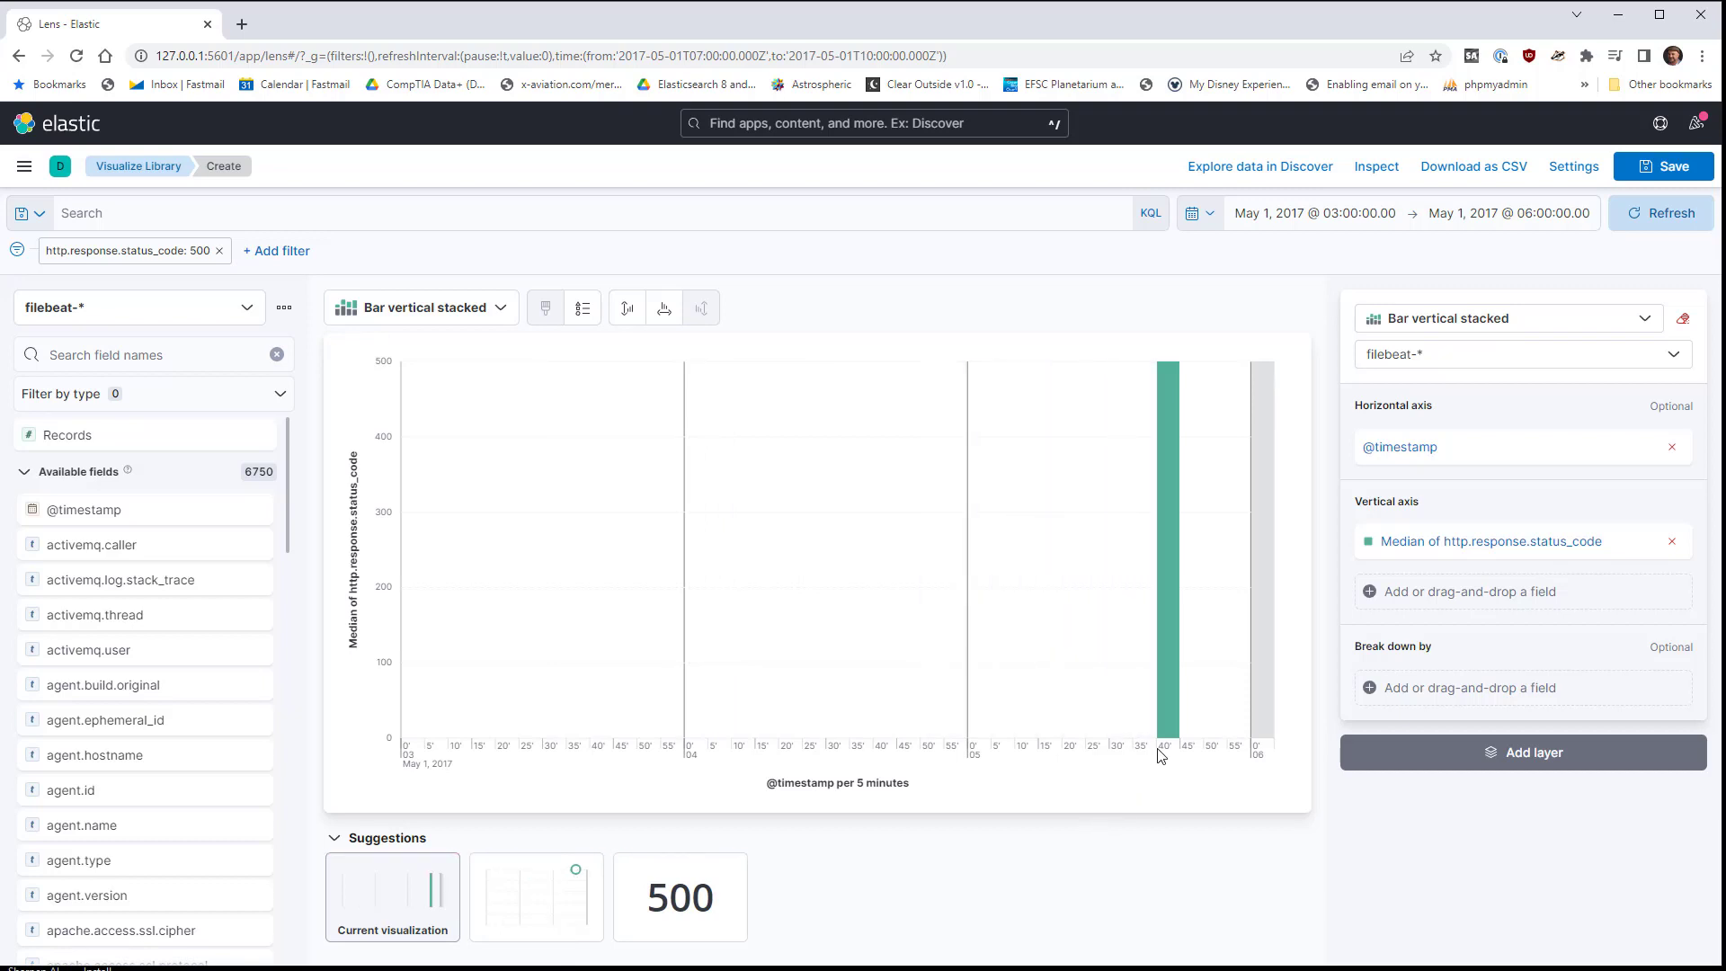
{"action": "mouse_move", "coordinate": [1170, 734]}
Step: Leave the visualization without saving it and go to Discover
{"action": "left_click", "coordinate": [24, 215]}
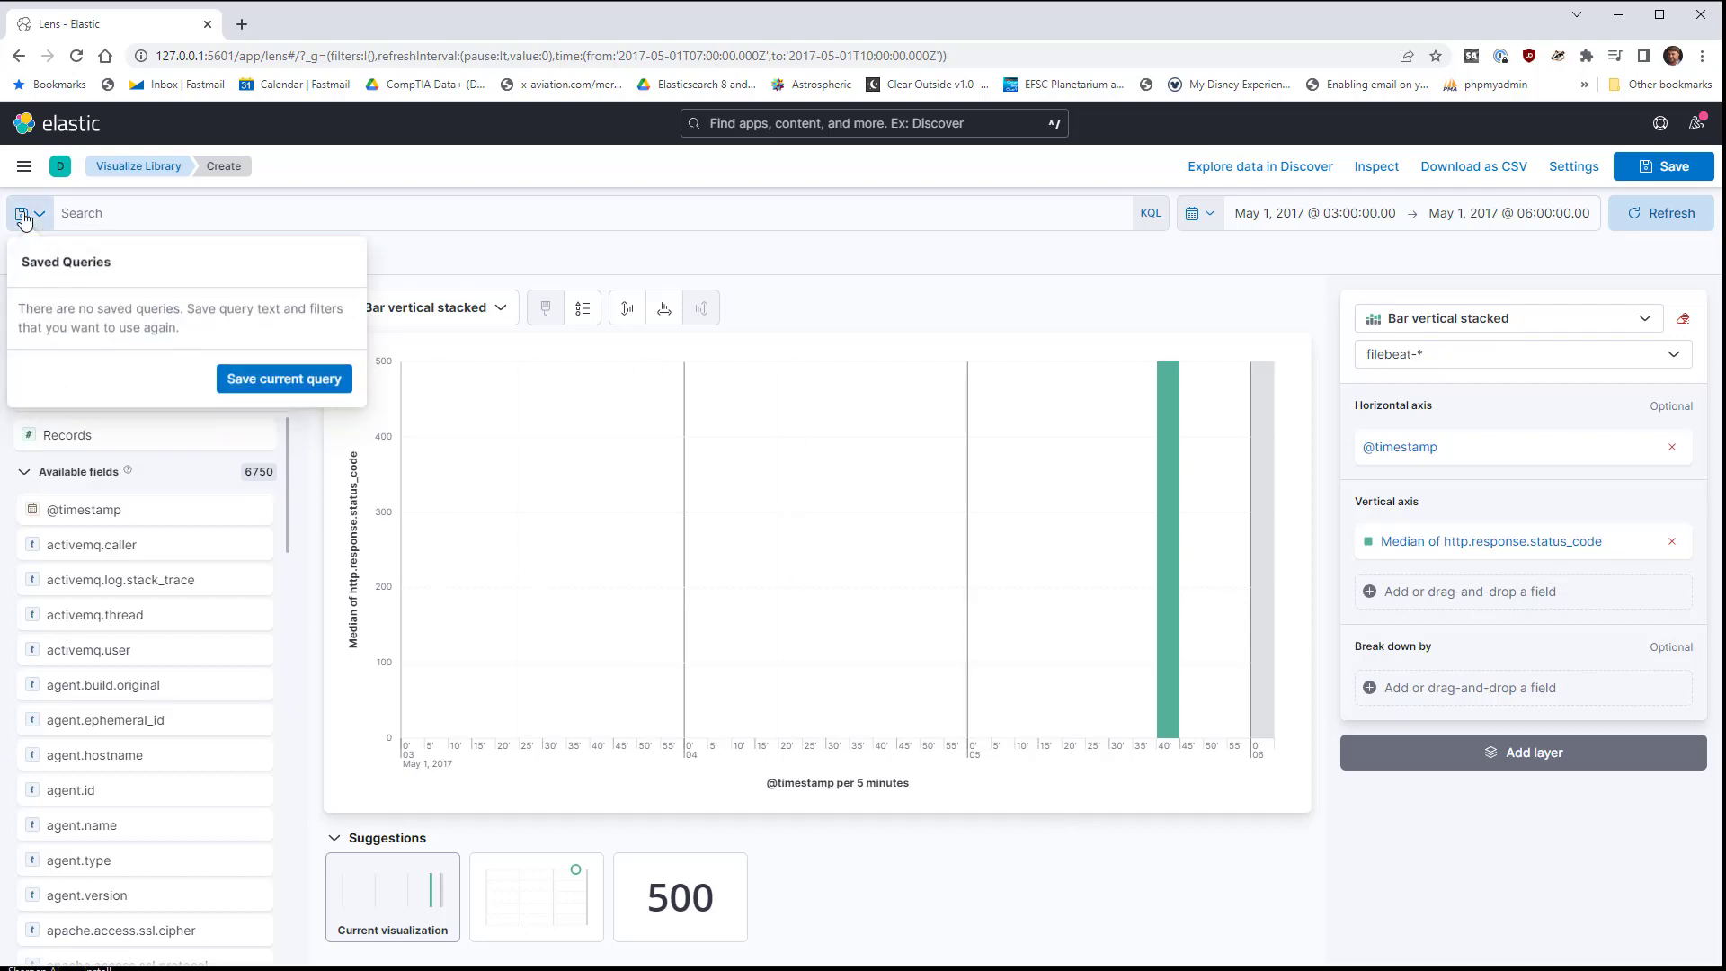
{"action": "left_click", "coordinate": [23, 216]}
{"action": "left_click", "coordinate": [24, 166]}
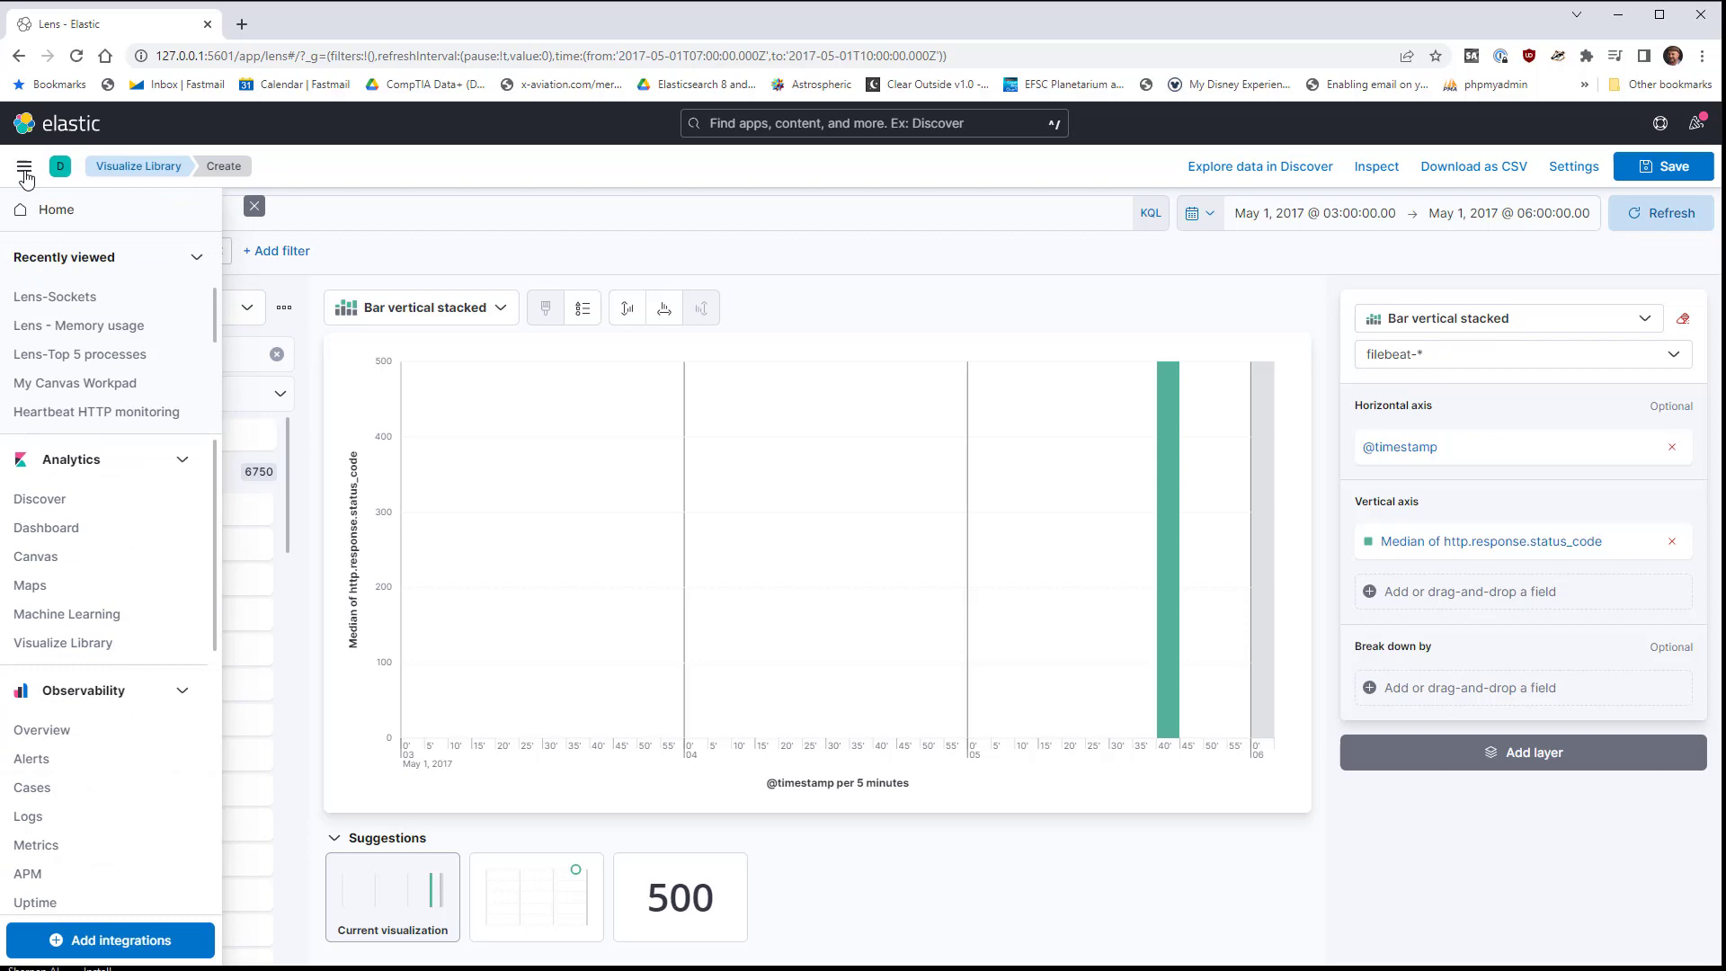
{"action": "left_click", "coordinate": [117, 504]}
{"action": "left_click", "coordinate": [996, 535]}
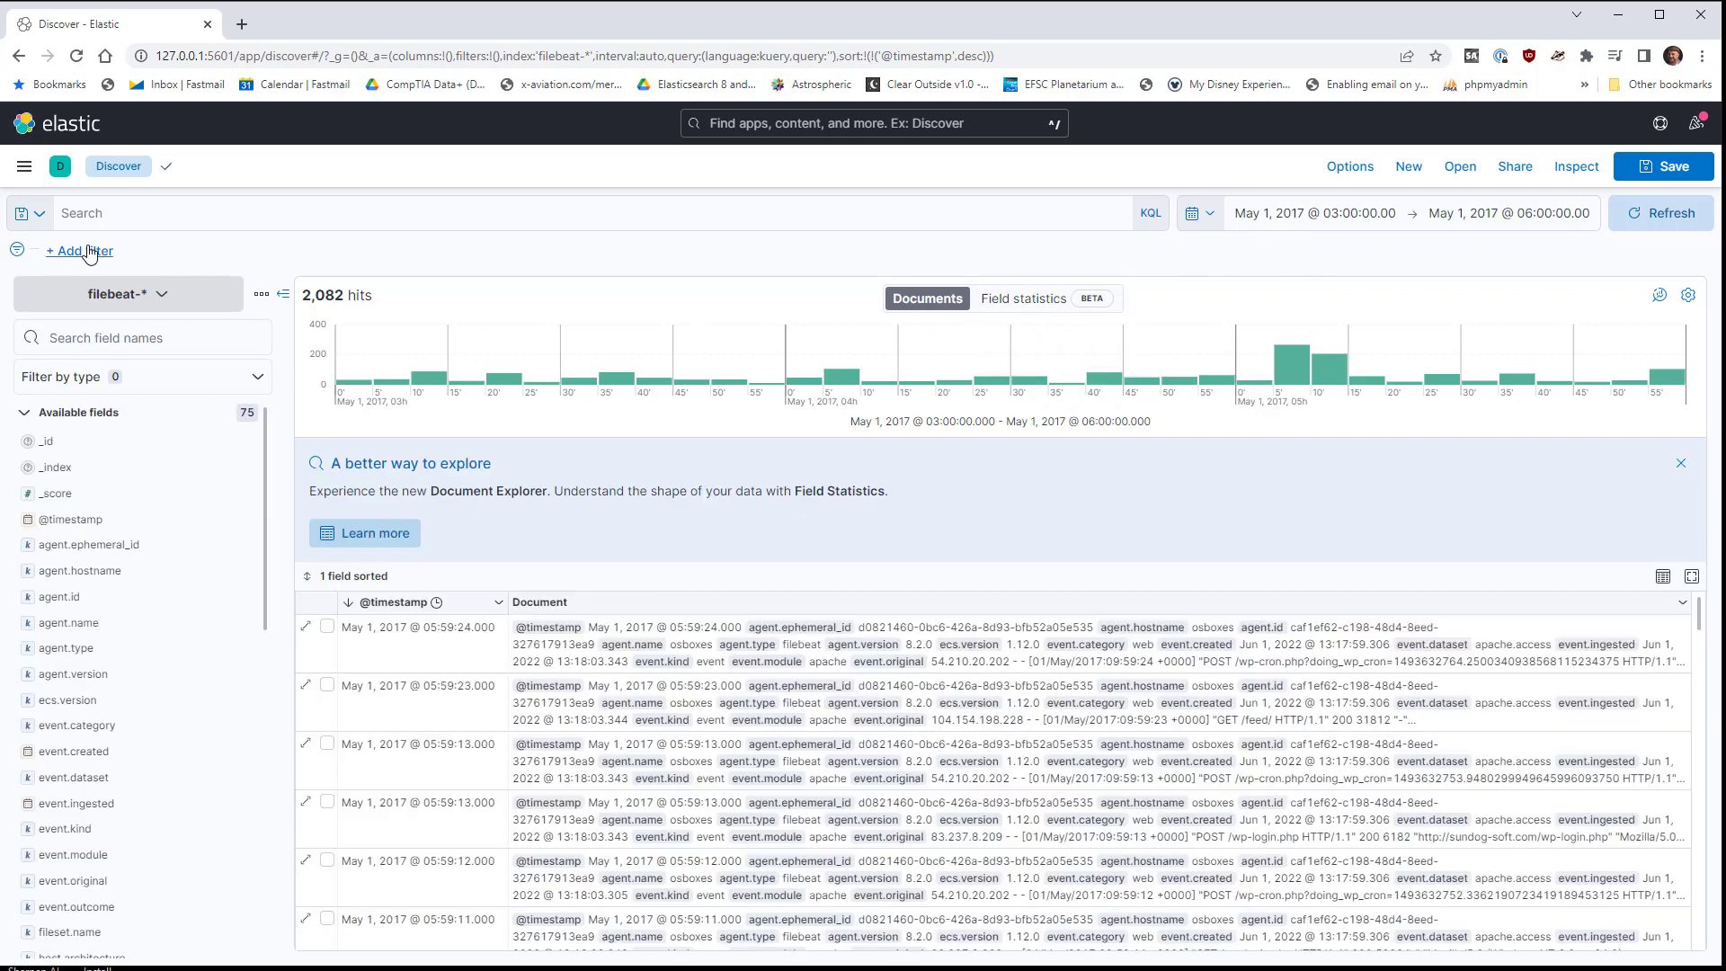
Step: Start a new filter in Discover and search "status" to choose the http.response.status_code field
{"action": "left_click", "coordinate": [88, 252]}
{"action": "left_click", "coordinate": [174, 368]}
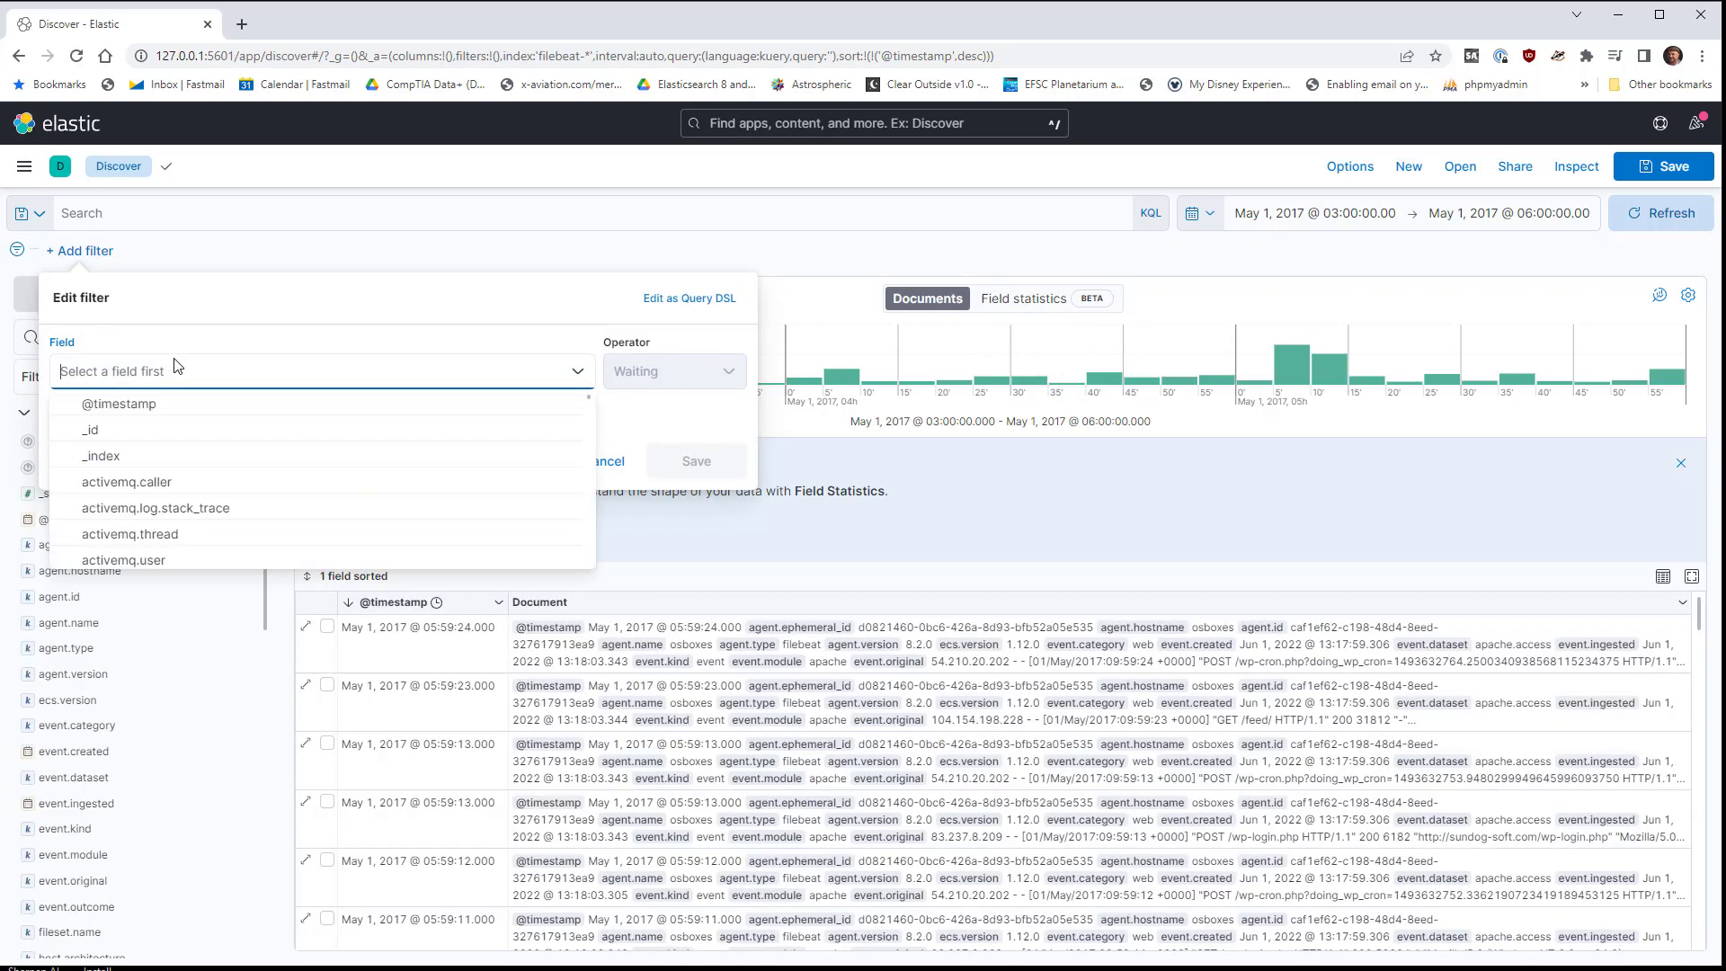
{"action": "type", "text": "stt"}
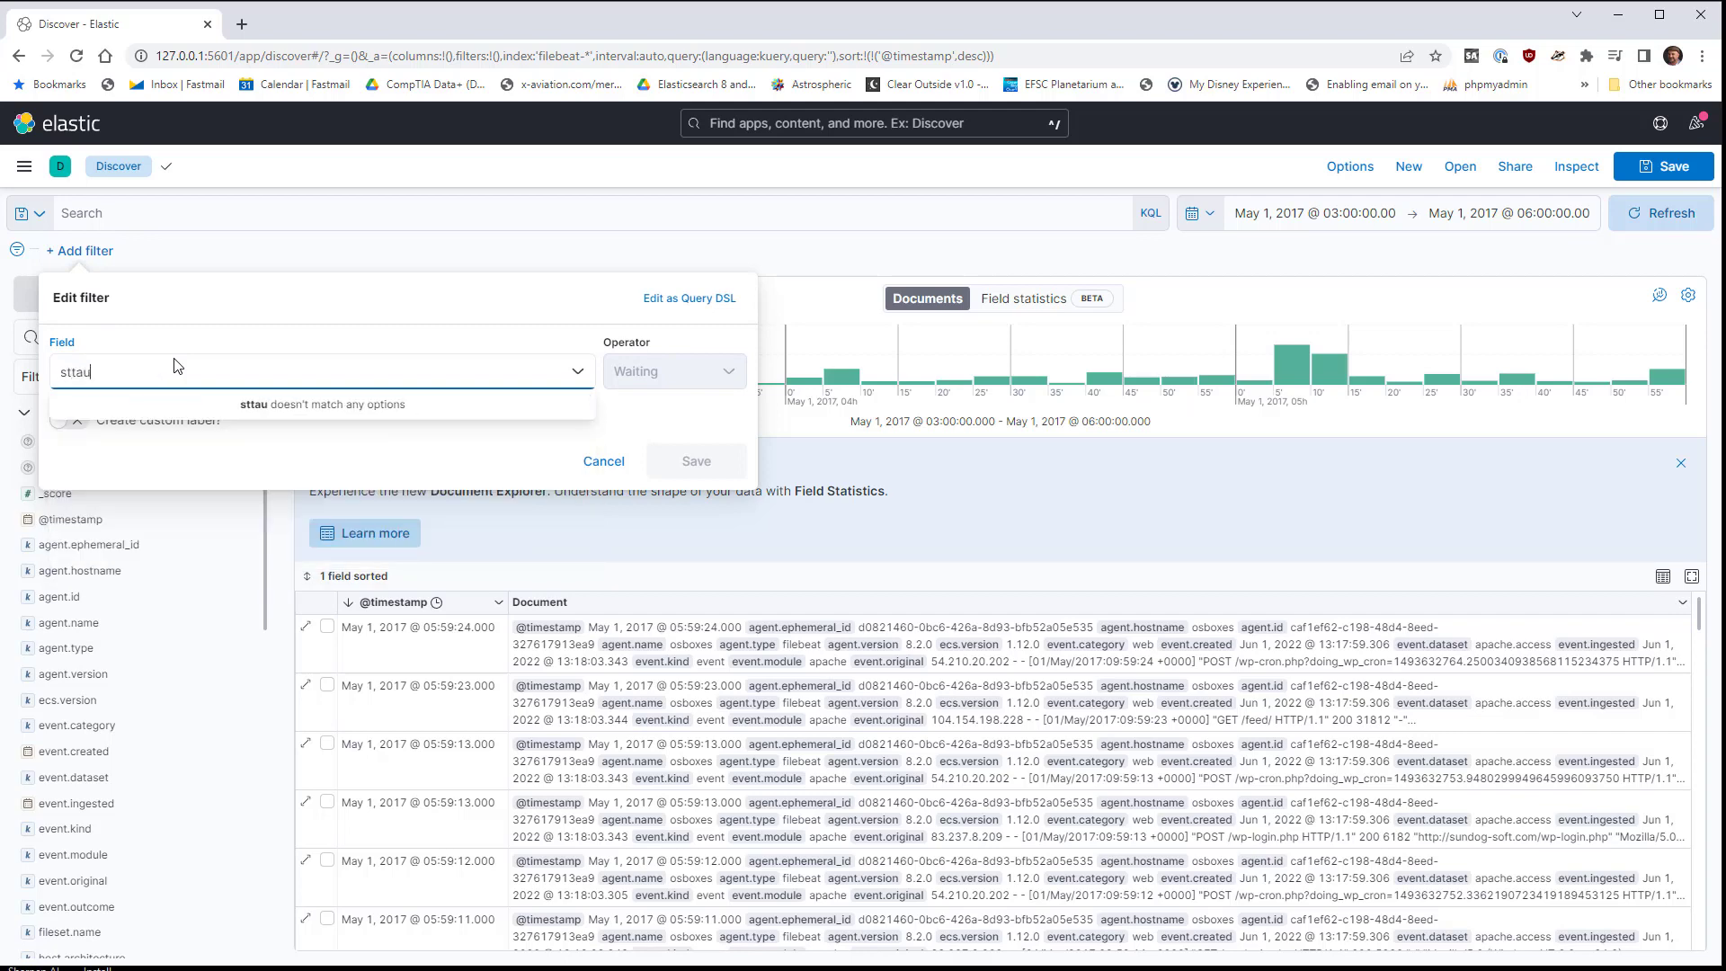
{"action": "key", "text": "BackSpace"}
{"action": "type", "text": "atus"}
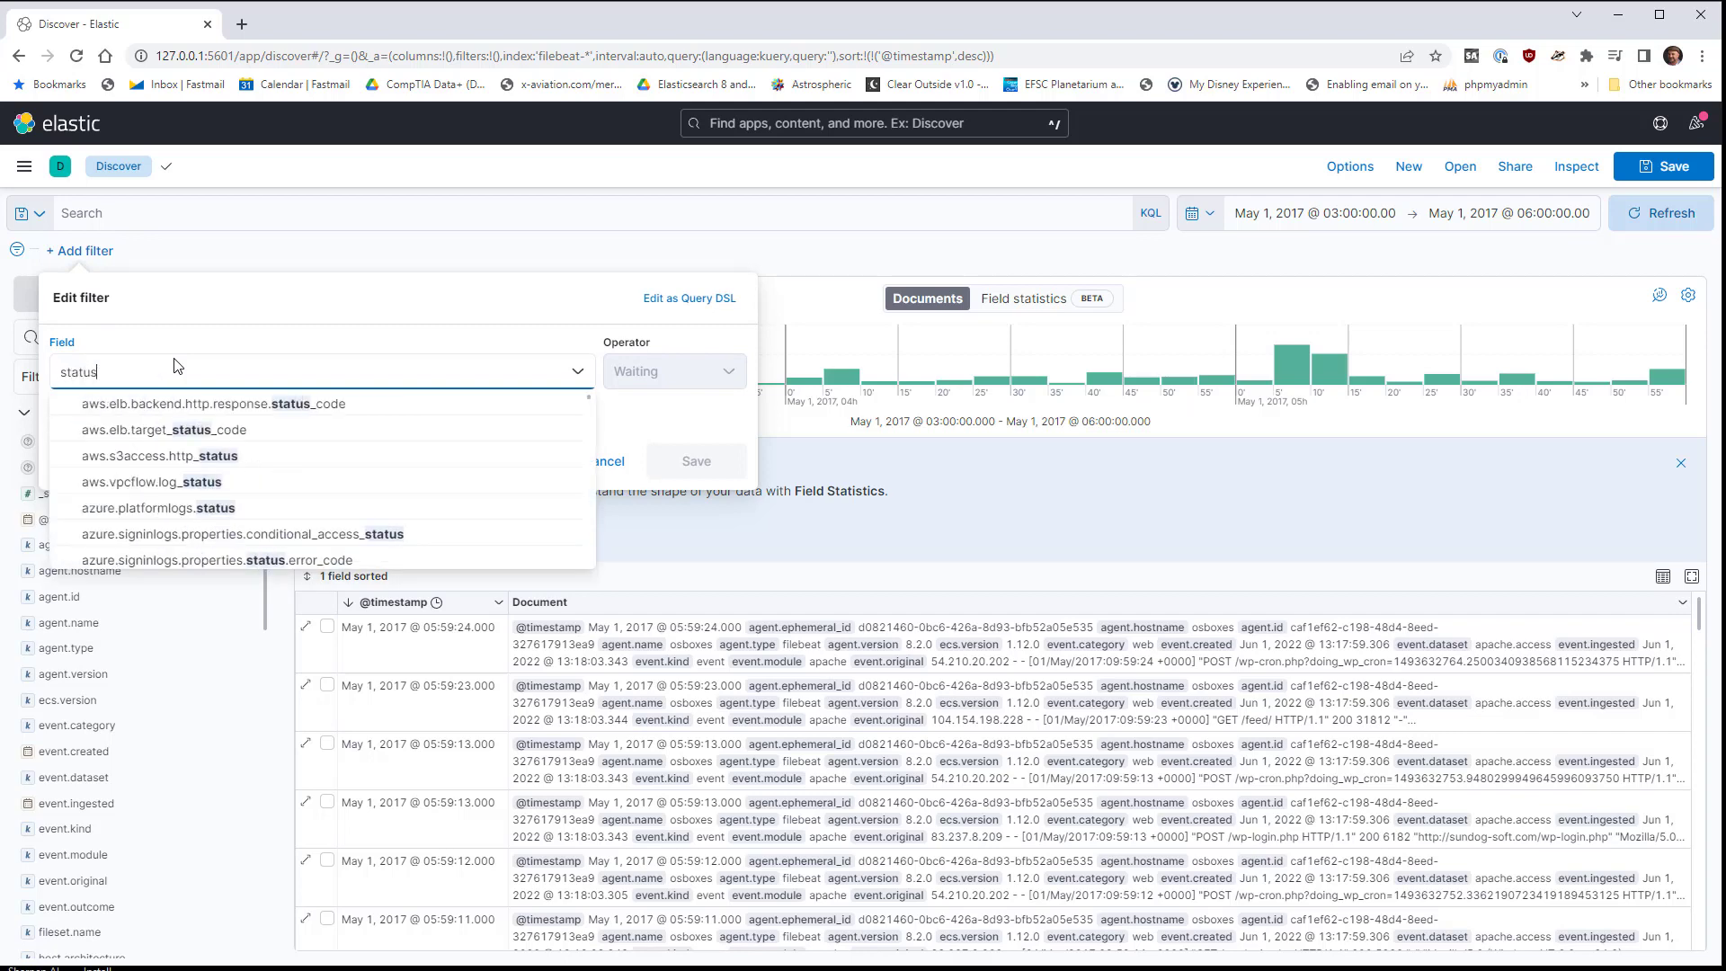
{"action": "scroll", "coordinate": [369, 519], "scroll_direction": "down", "scroll_amount": 10}
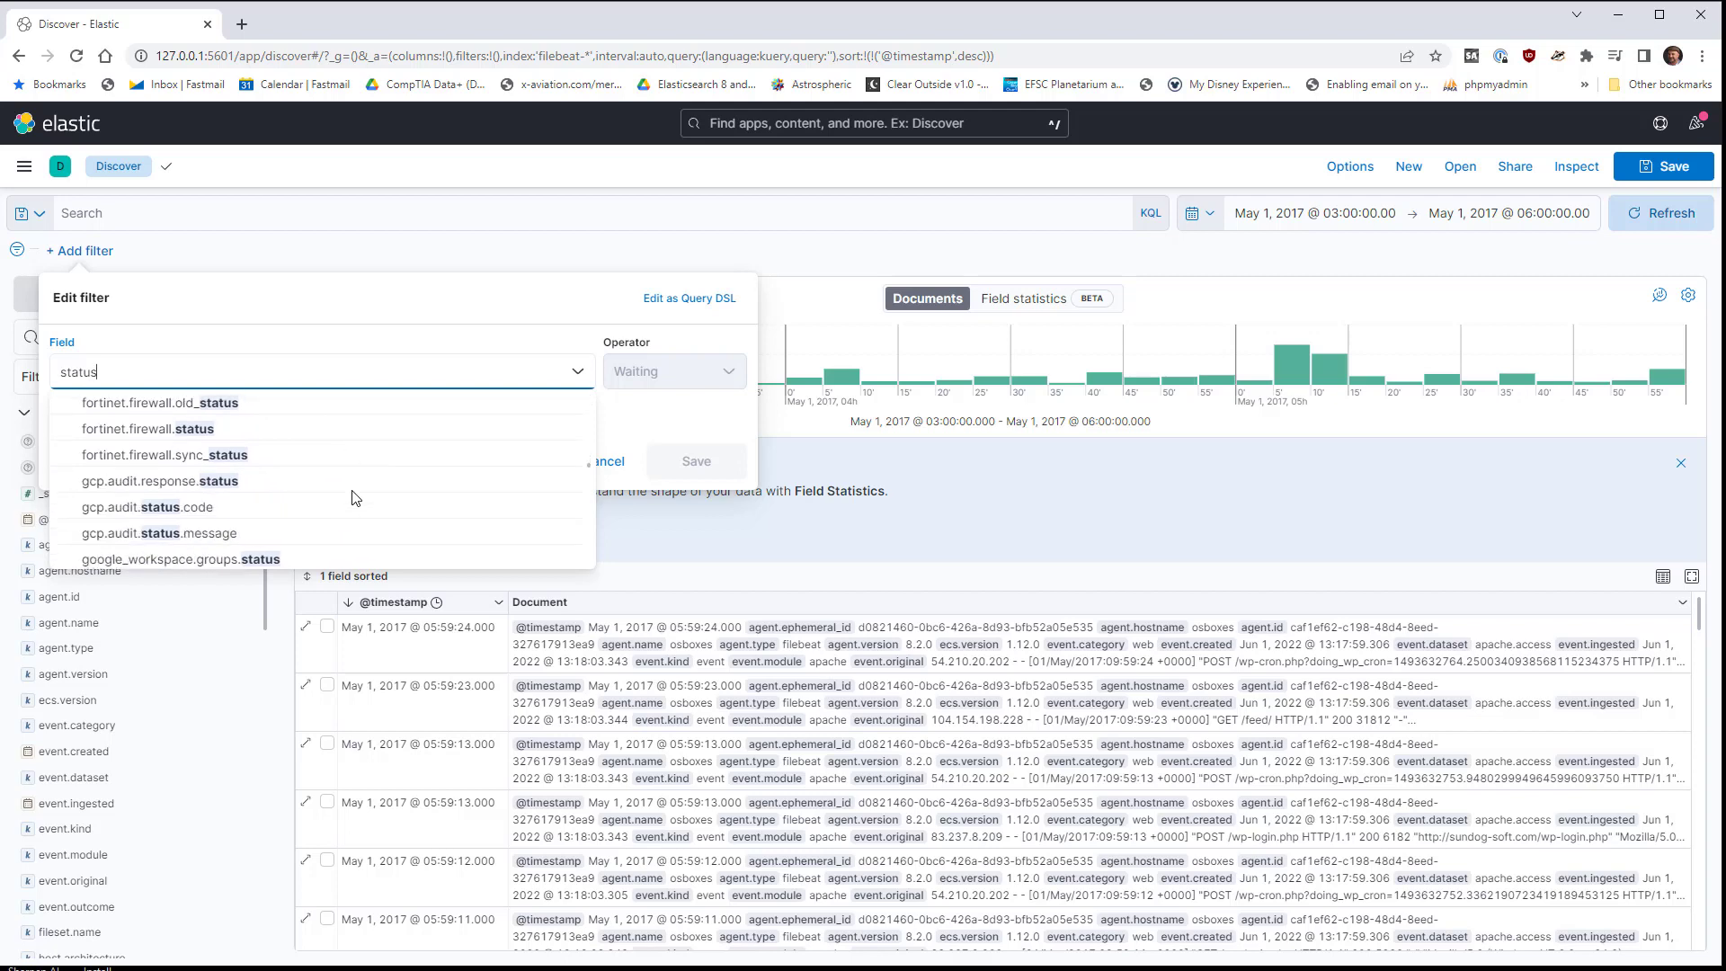
{"action": "scroll", "coordinate": [352, 497], "scroll_direction": "down", "scroll_amount": 3}
{"action": "scroll", "coordinate": [288, 502], "scroll_direction": "up", "scroll_amount": 3}
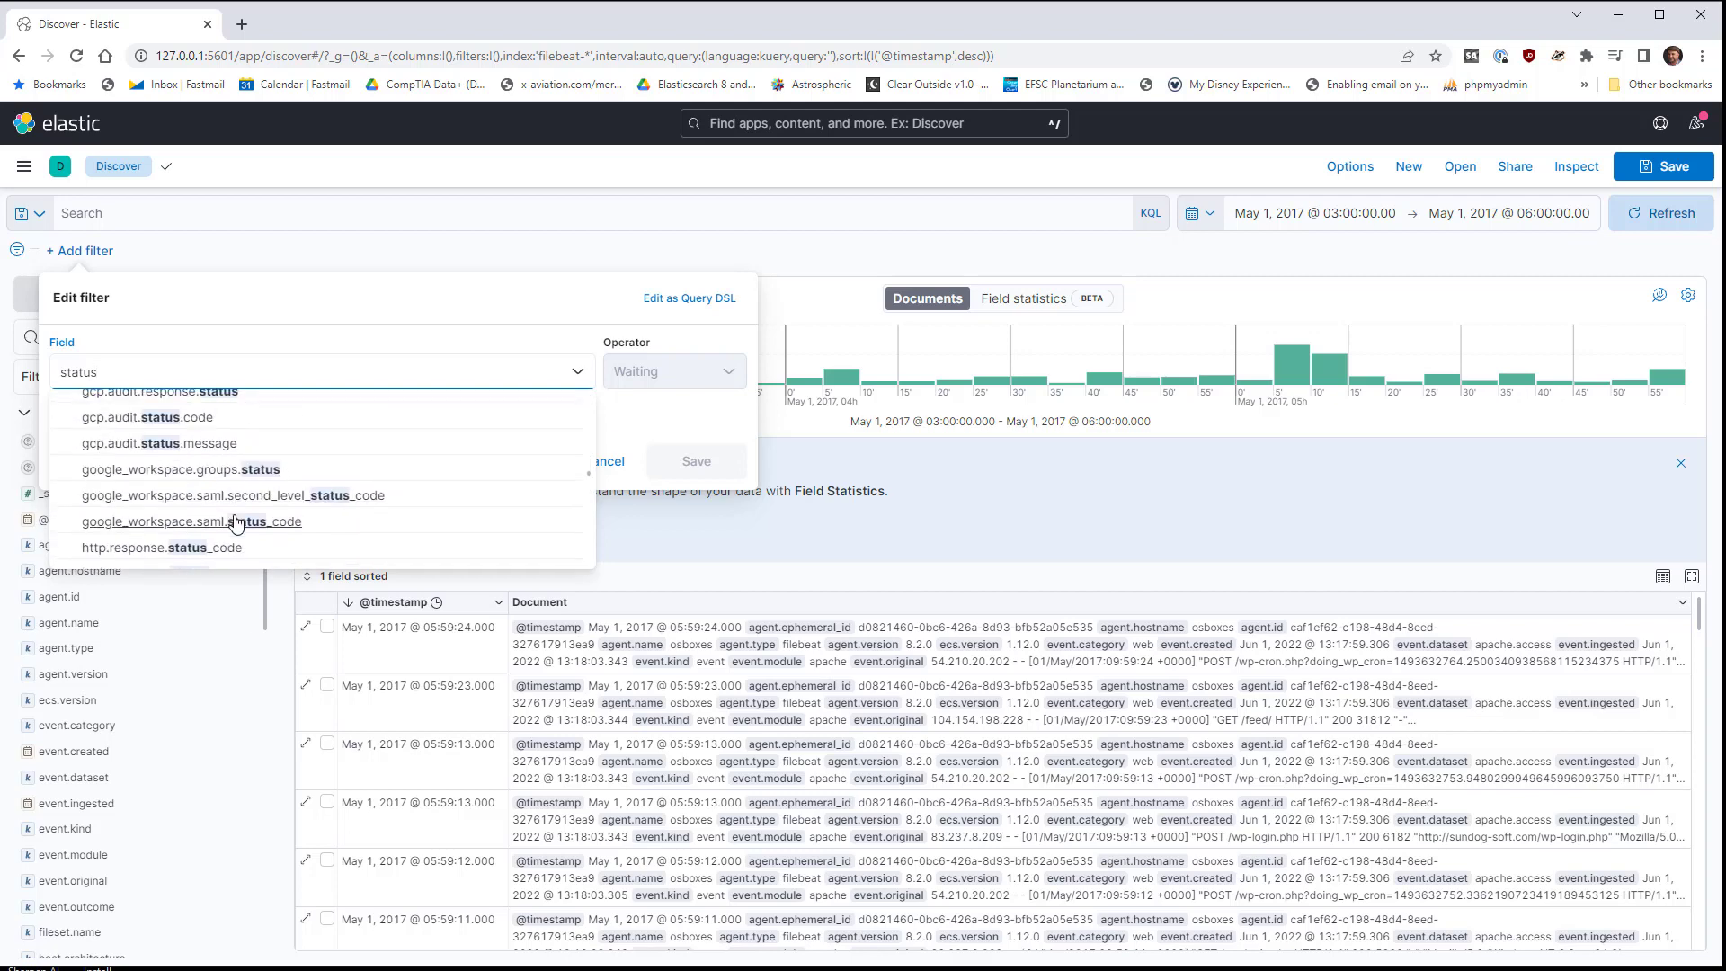
{"action": "left_click", "coordinate": [230, 551]}
Step: Save the filter with the condition "is" 500, and narrow the histogram to its 05:40 bar on May 1, 2017
{"action": "left_click", "coordinate": [699, 383]}
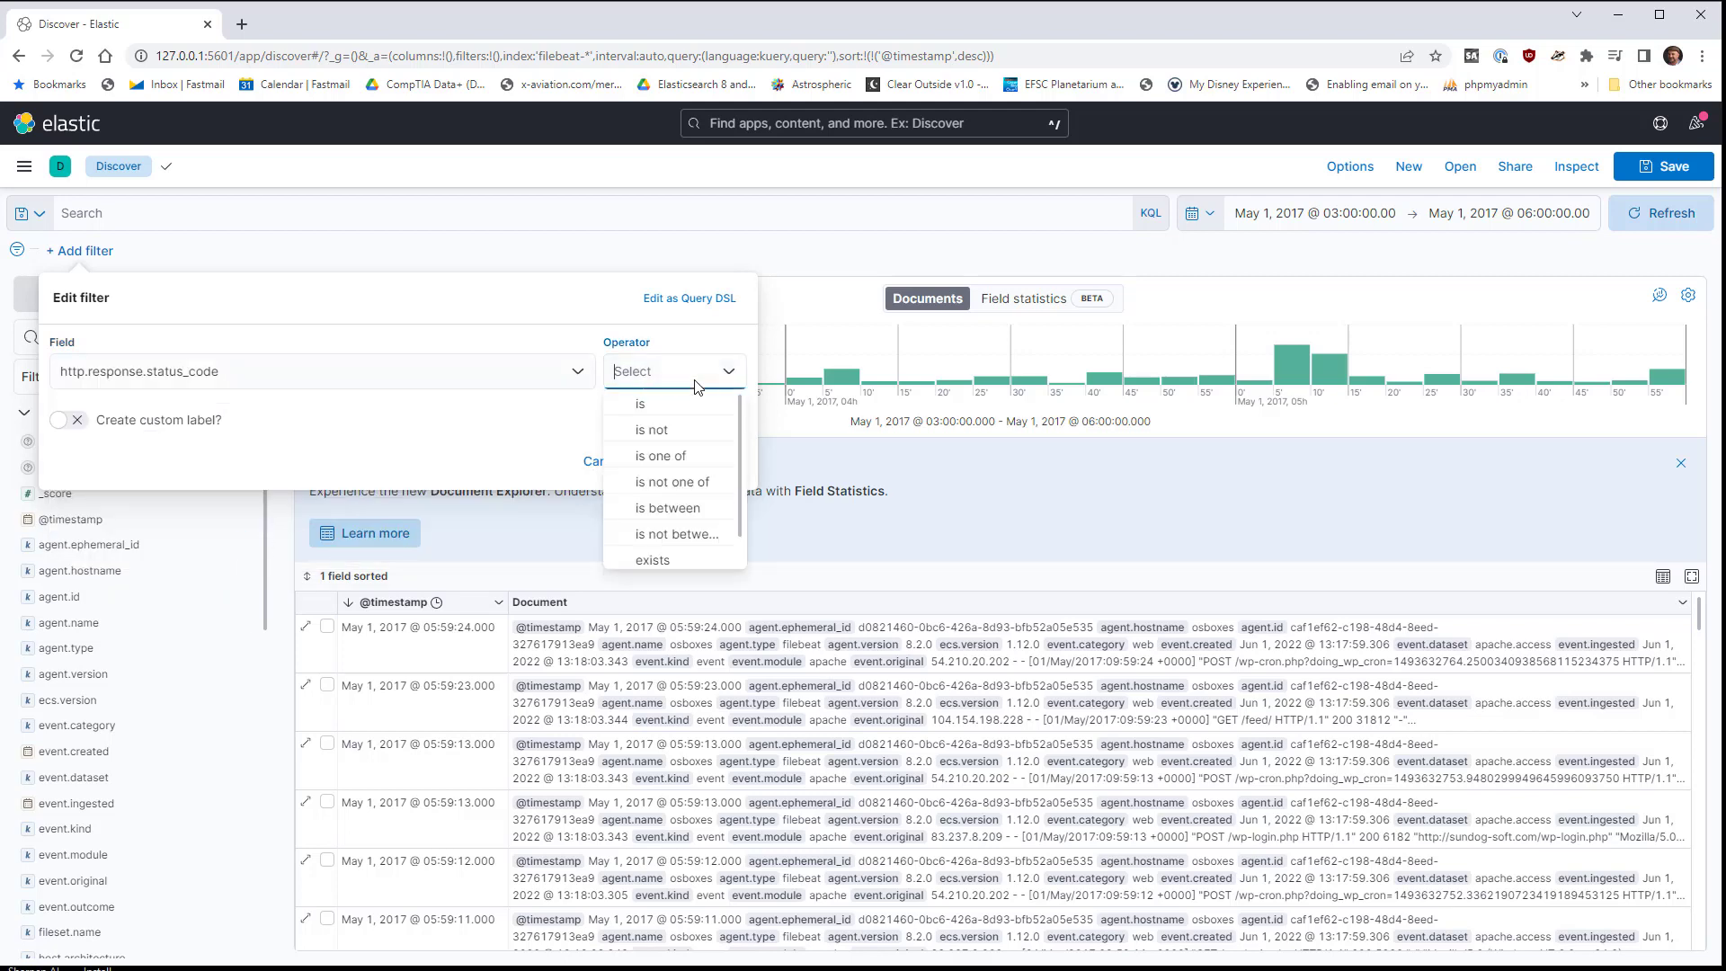
{"action": "left_click", "coordinate": [679, 405]}
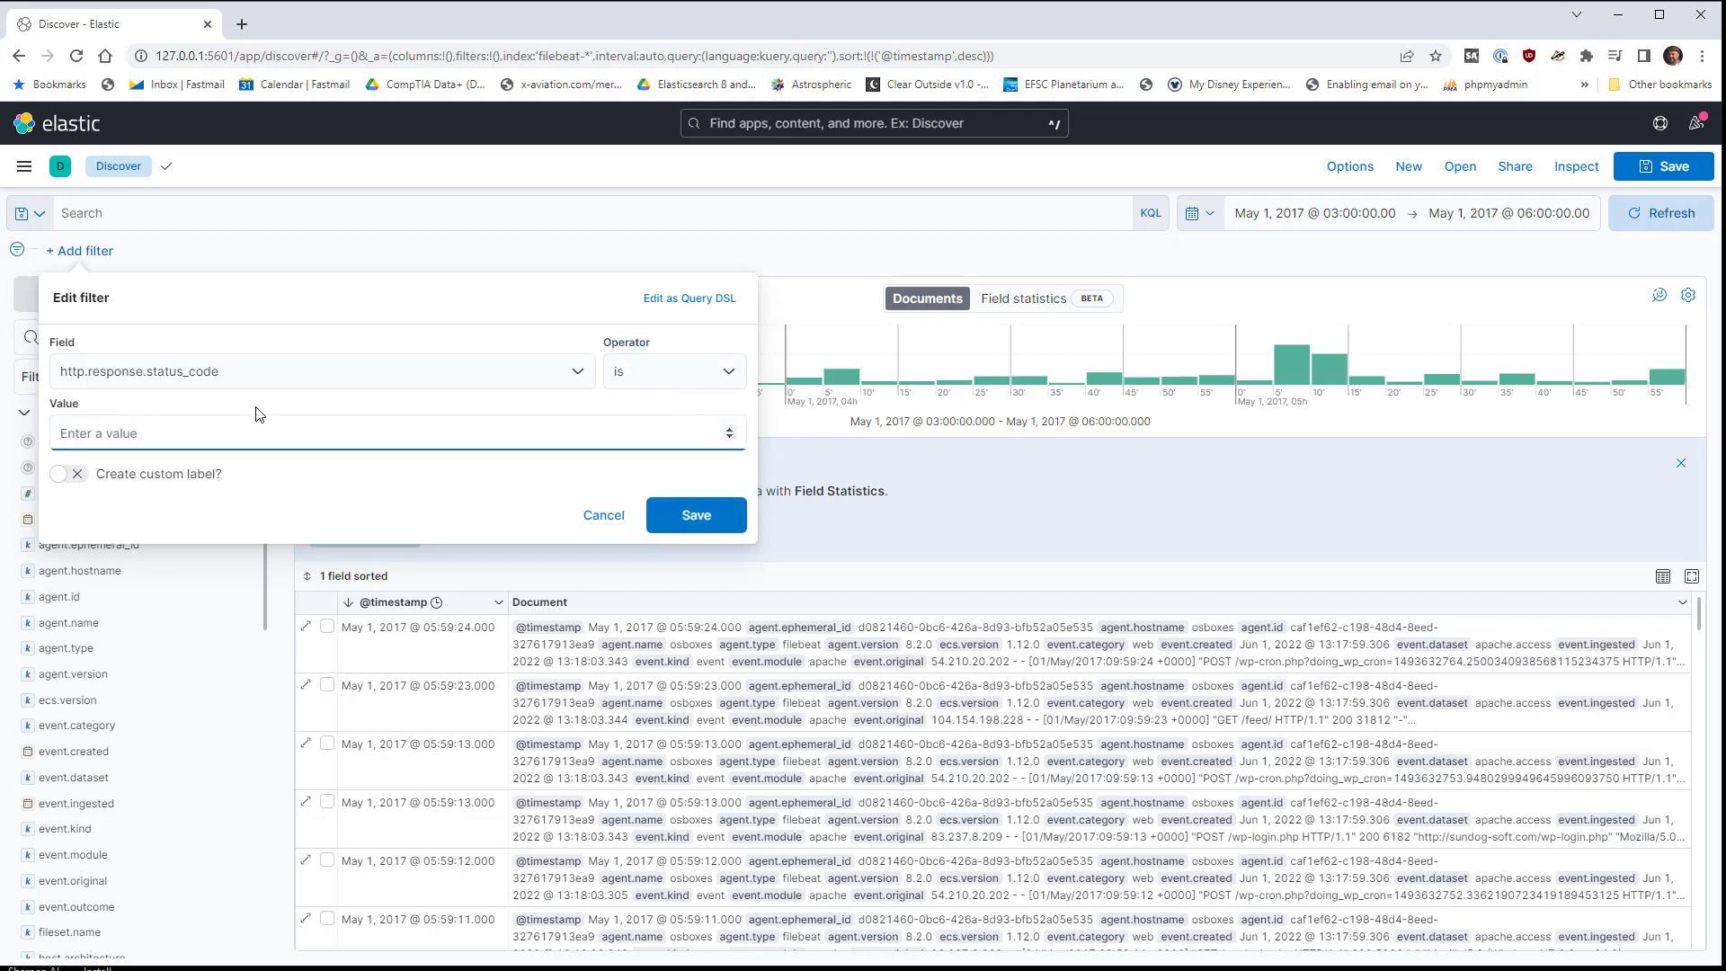
{"action": "type", "text": "500"}
{"action": "left_click", "coordinate": [719, 517]}
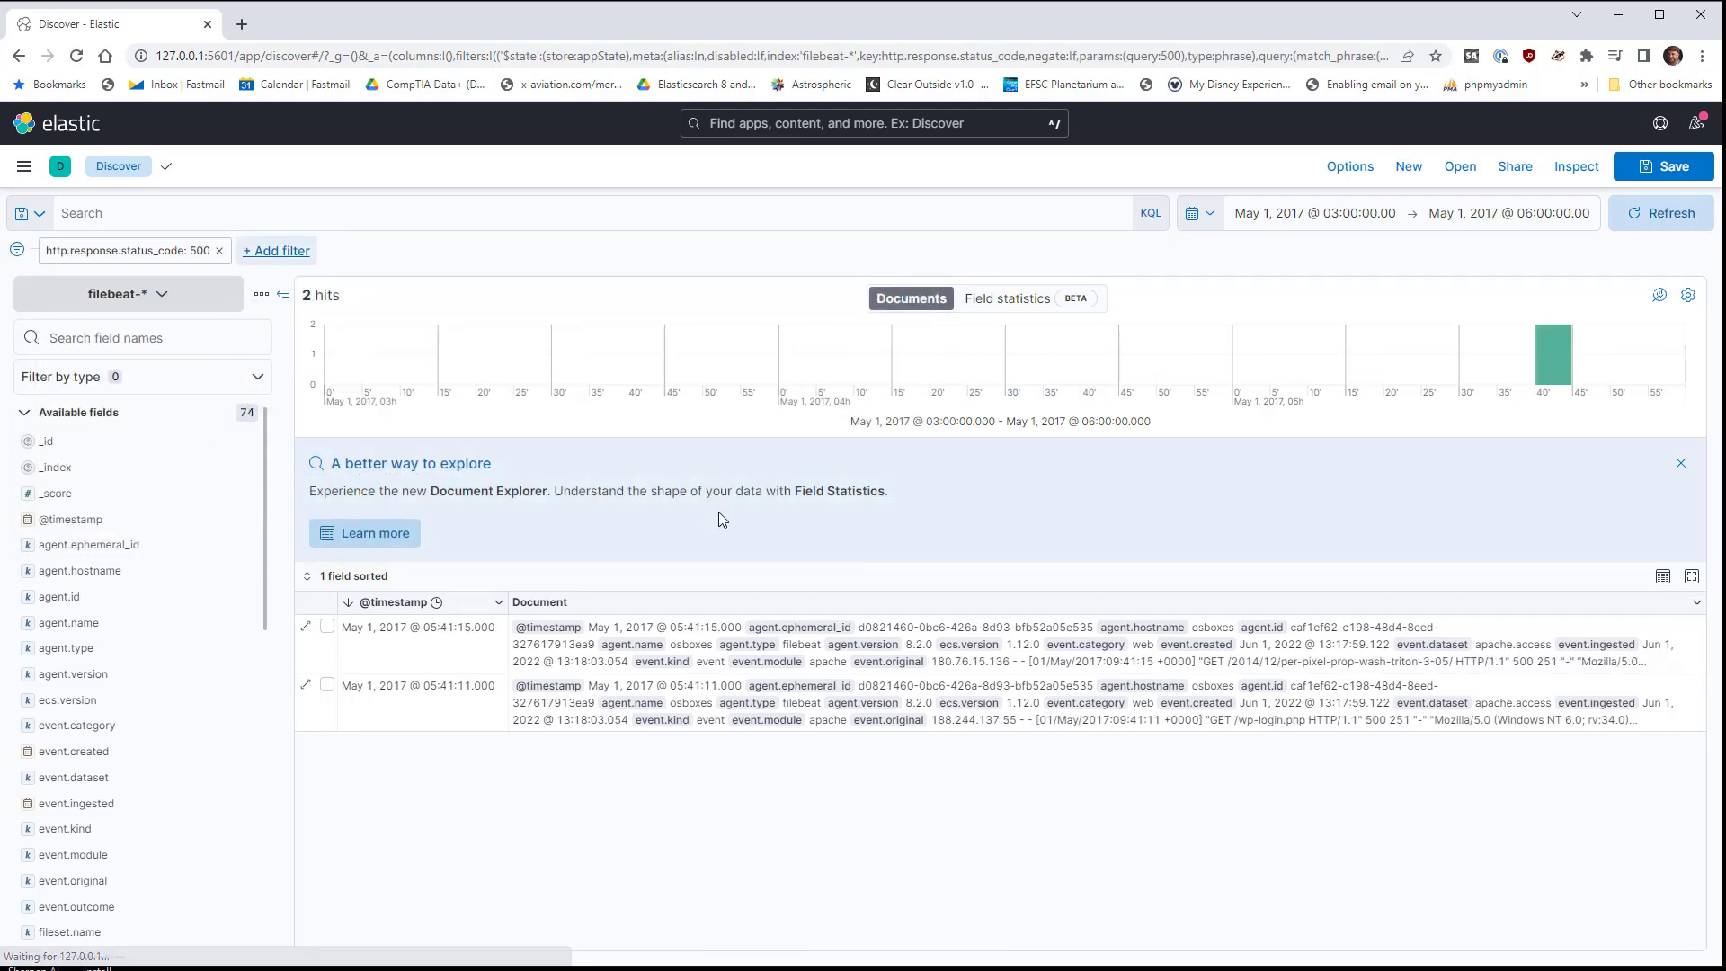
{"action": "left_click", "coordinate": [1561, 368]}
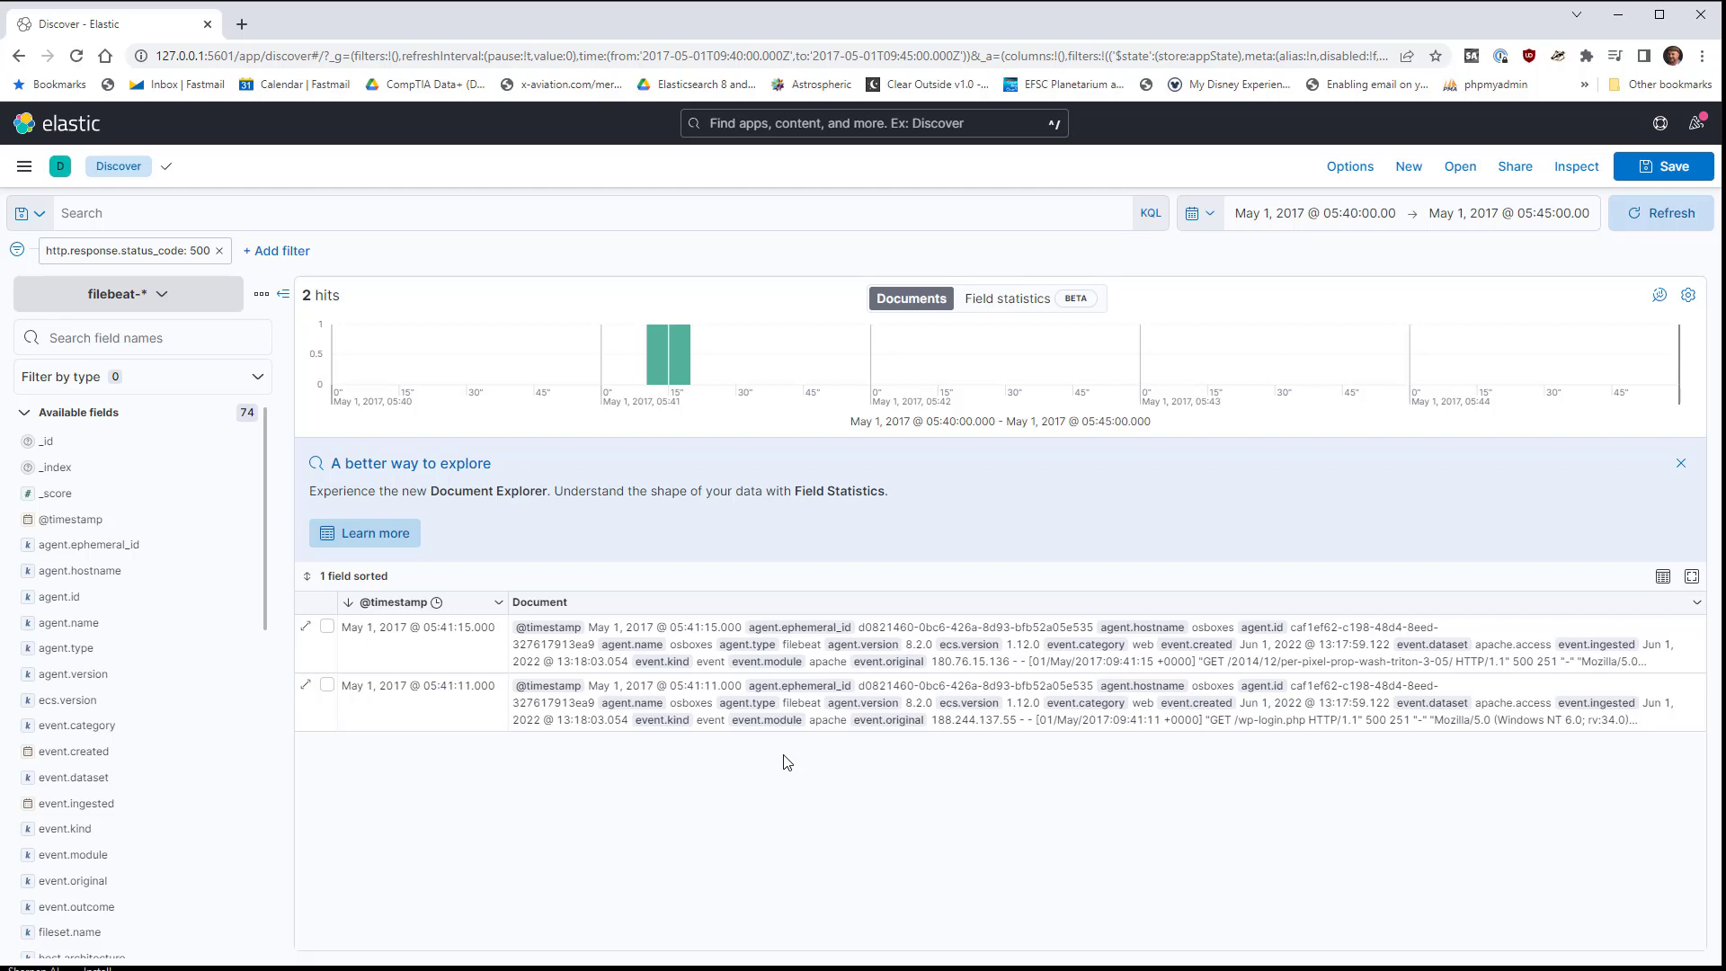
Step: Browse the list of dashboards and open the [Filebeat Apache] Access and error logs ECS dashboard
{"action": "left_click", "coordinate": [23, 169]}
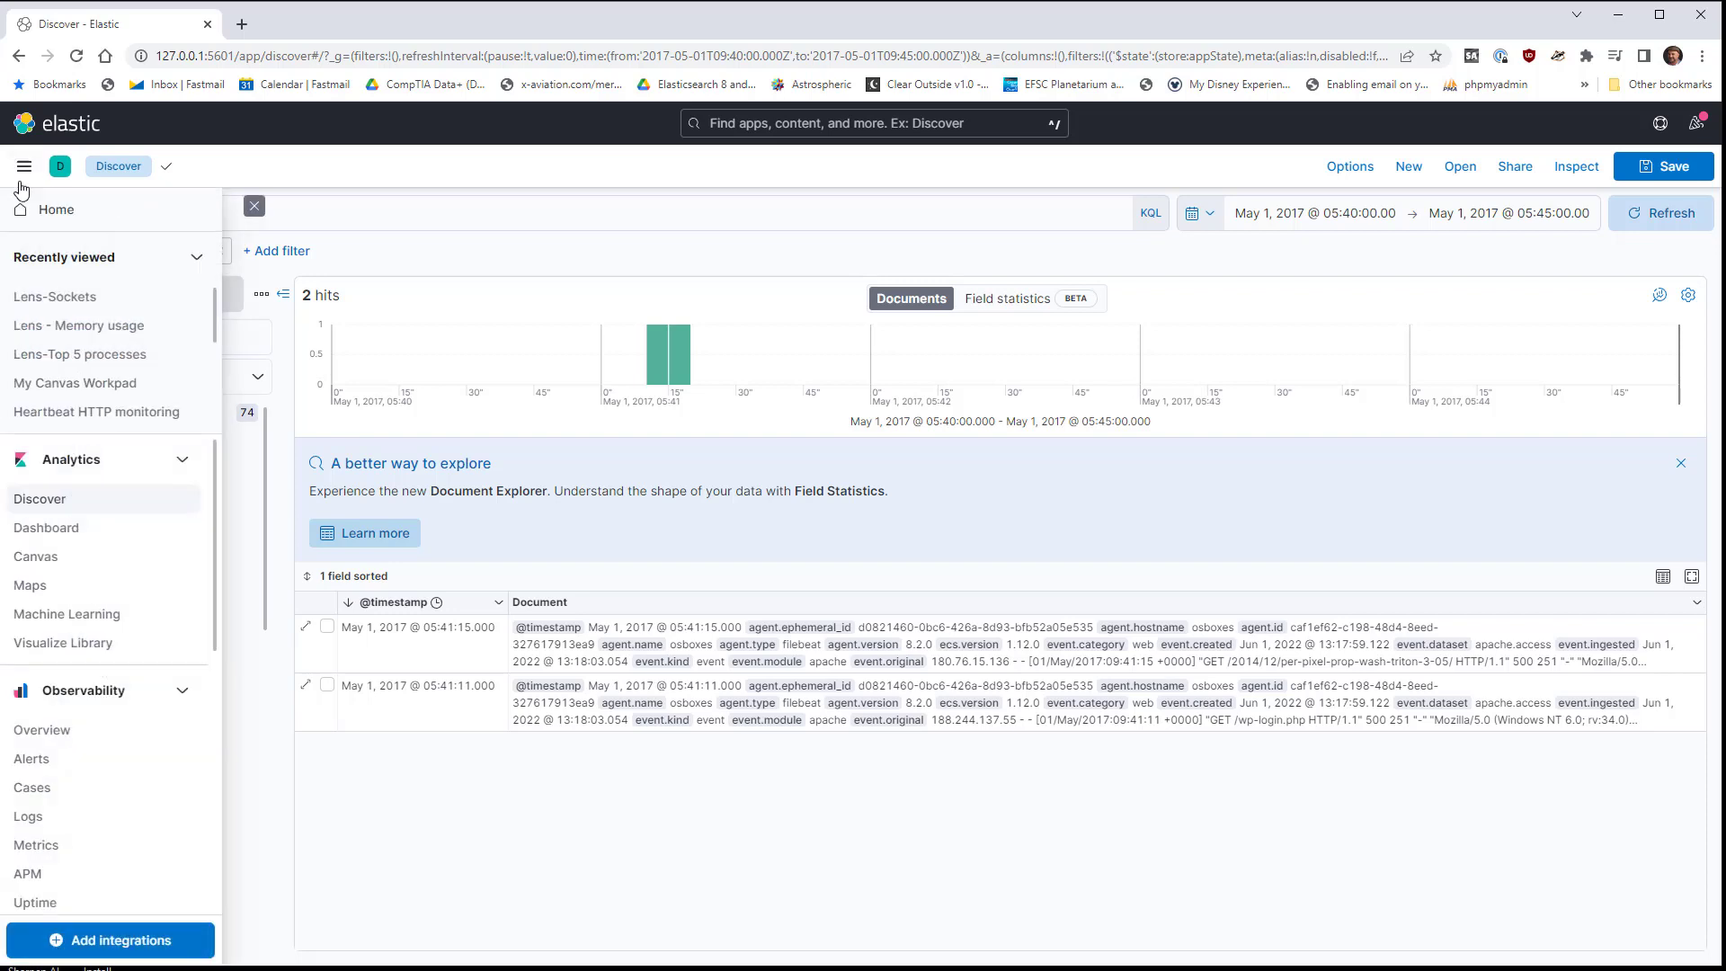
{"action": "left_click", "coordinate": [65, 530]}
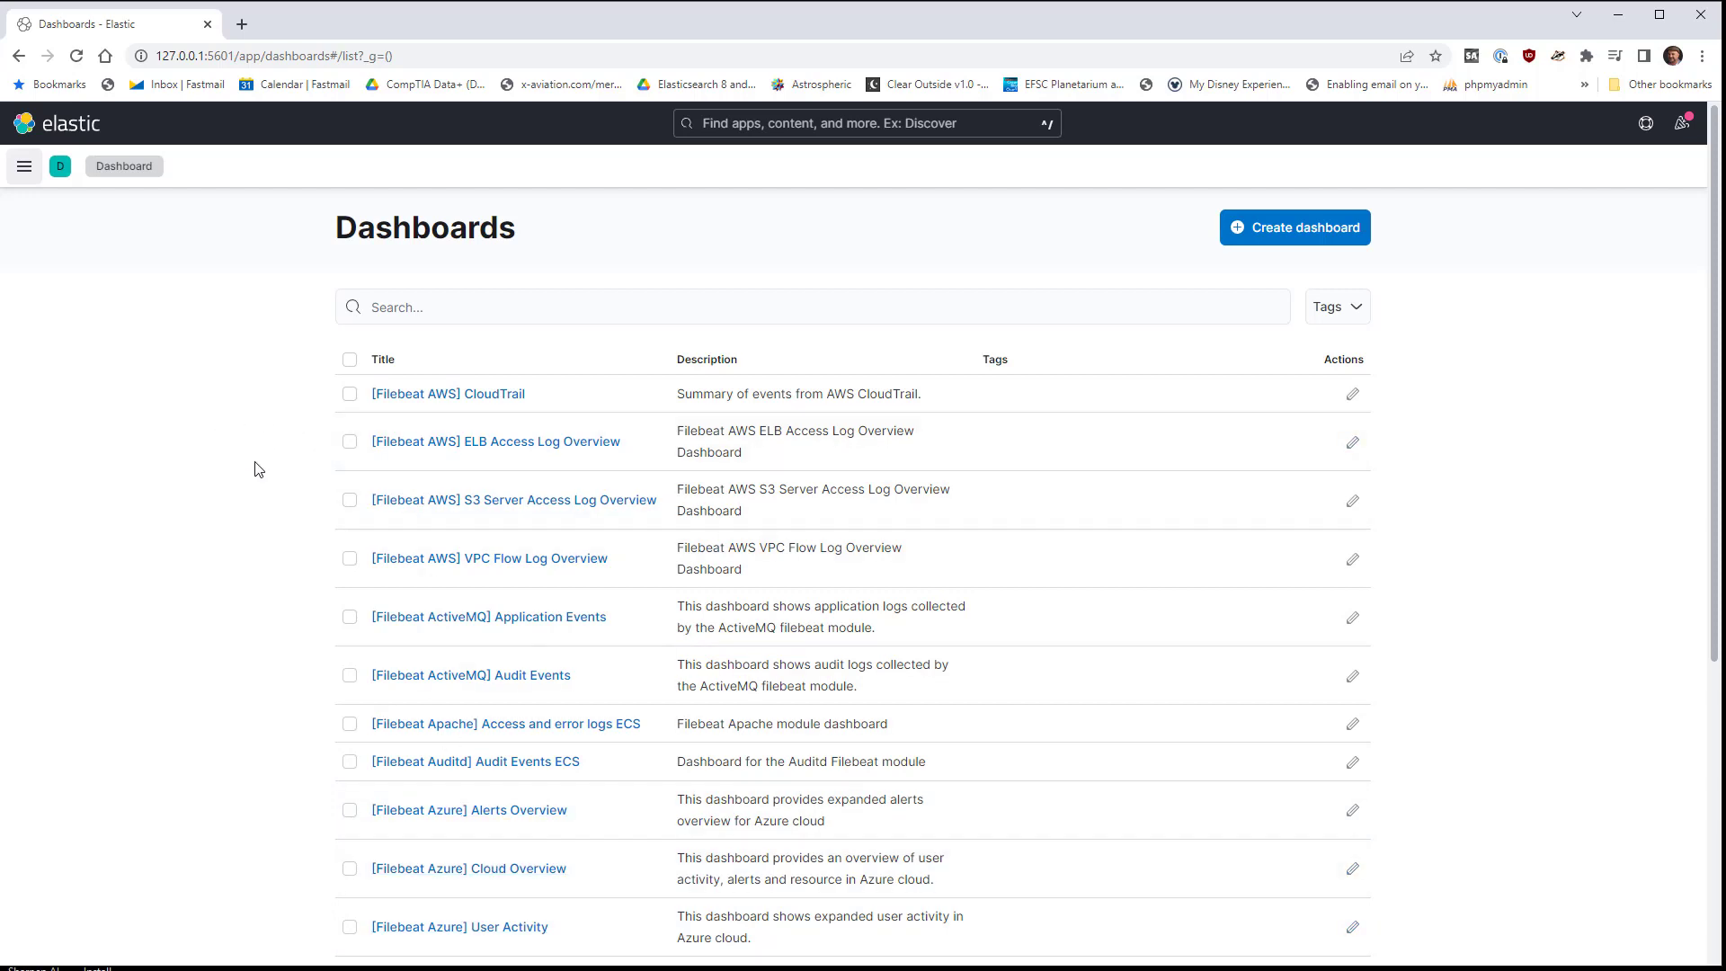
{"action": "scroll", "coordinate": [254, 472], "scroll_direction": "down", "scroll_amount": 4}
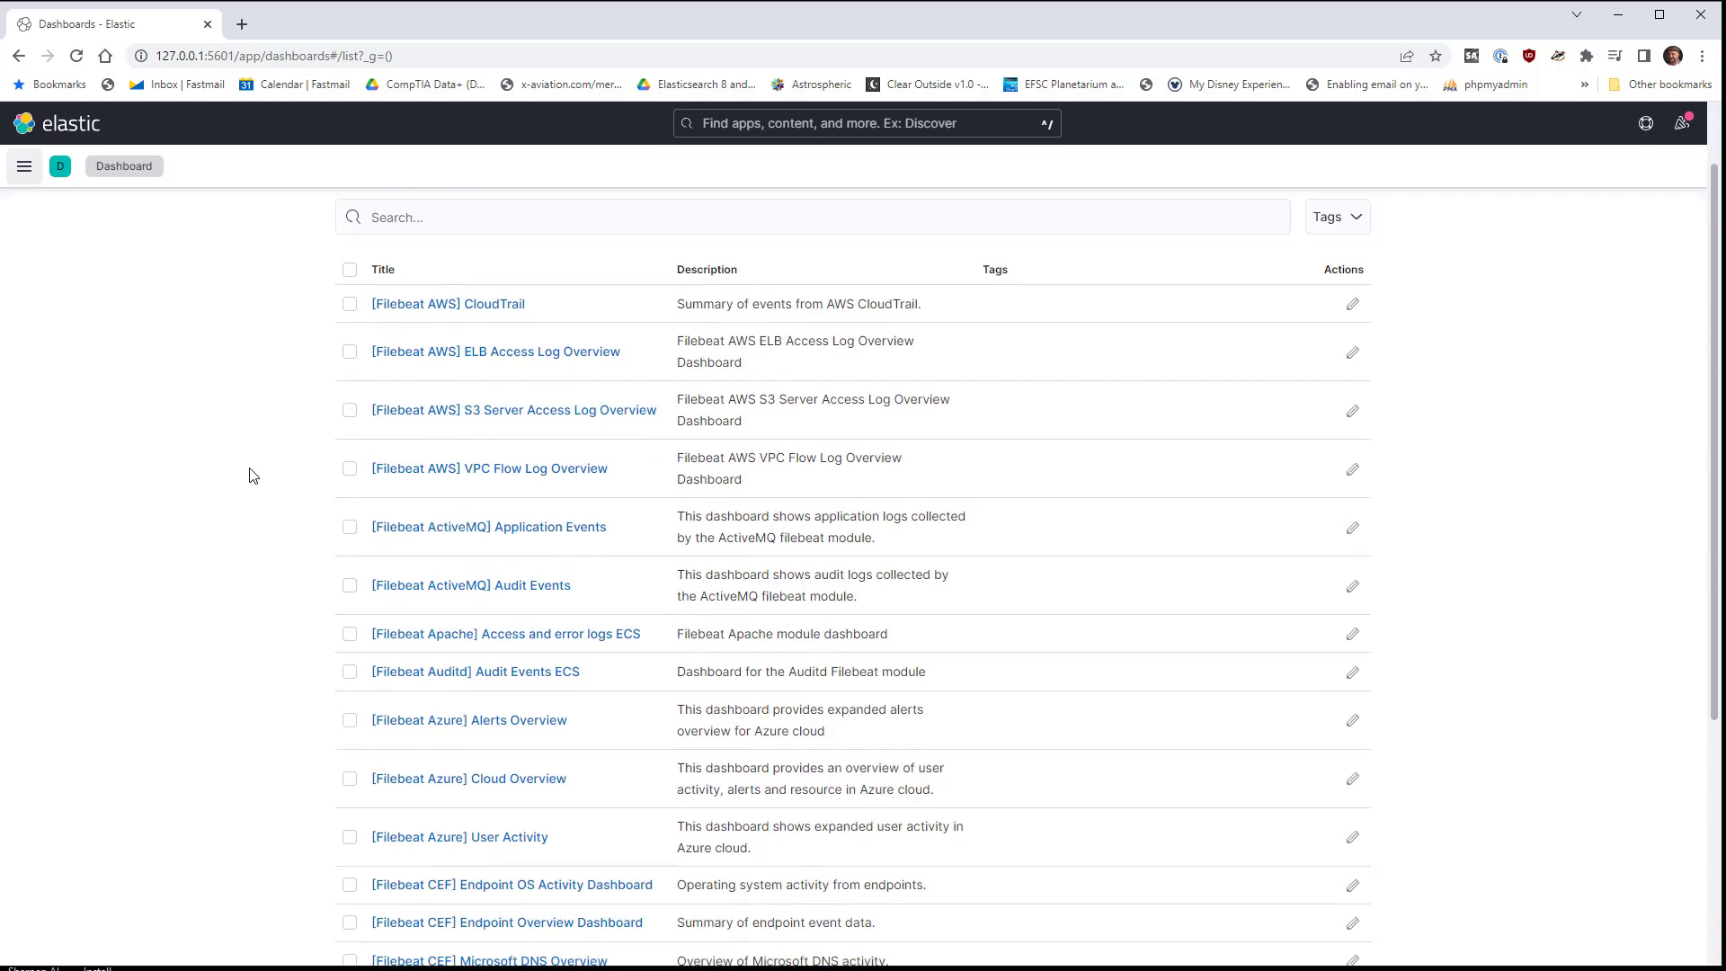
{"action": "scroll", "coordinate": [247, 478], "scroll_direction": "down", "scroll_amount": 1}
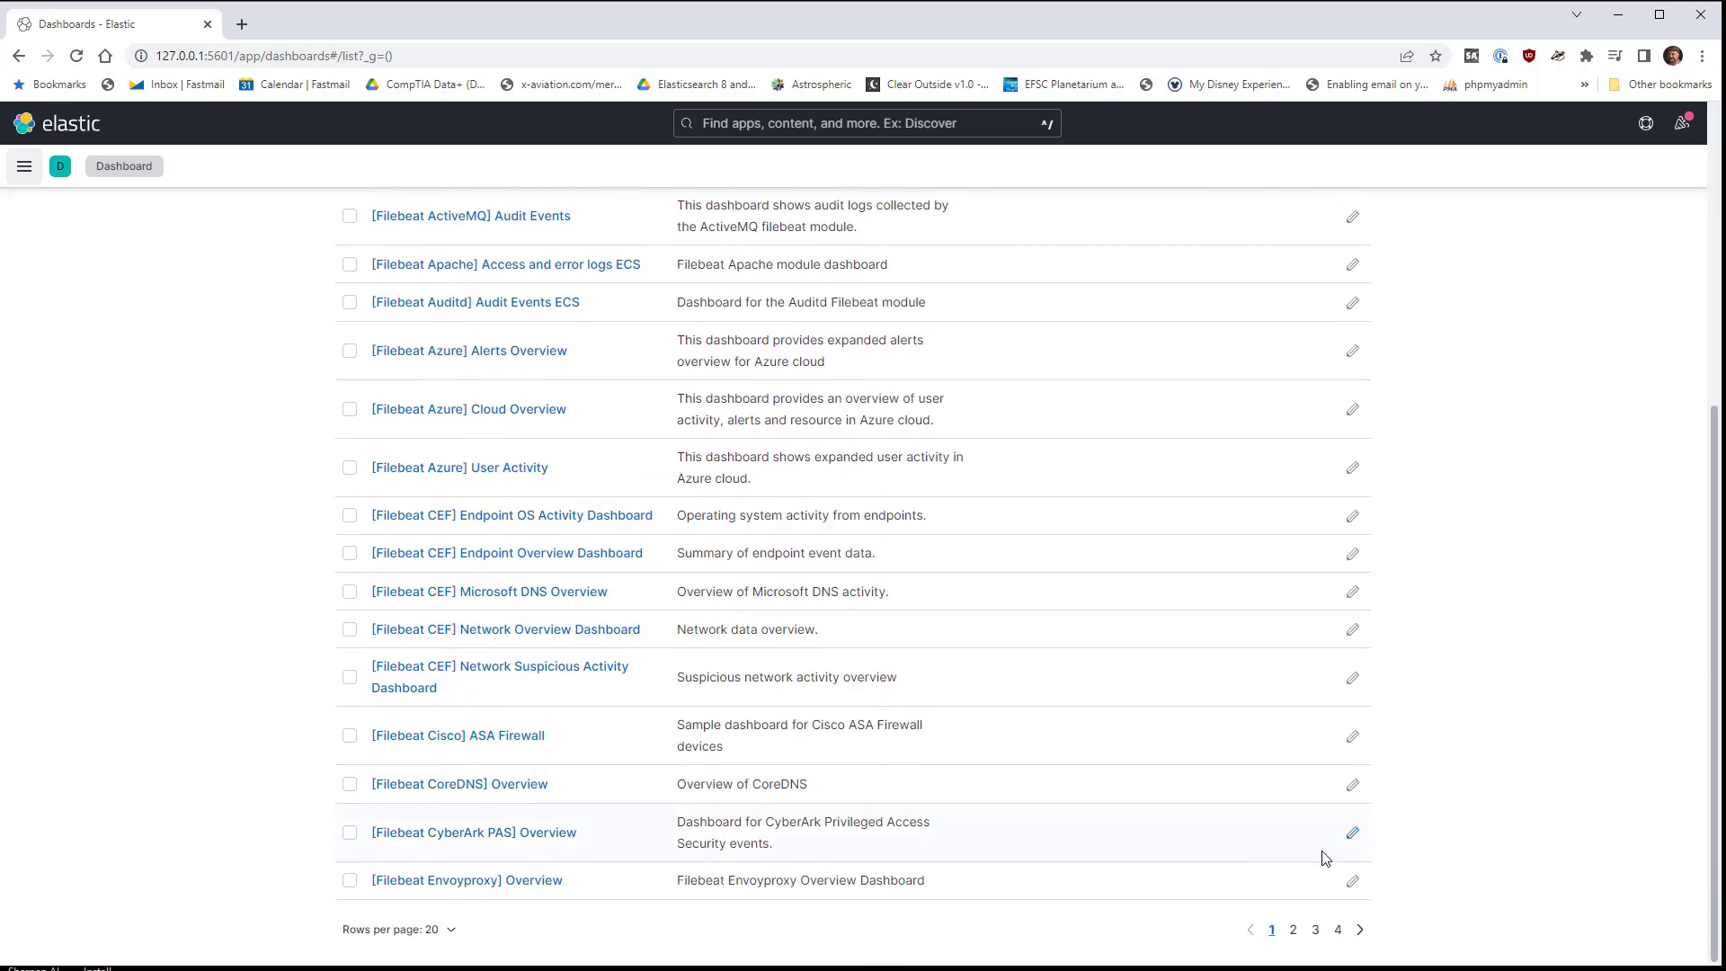
{"action": "left_click", "coordinate": [1360, 930]}
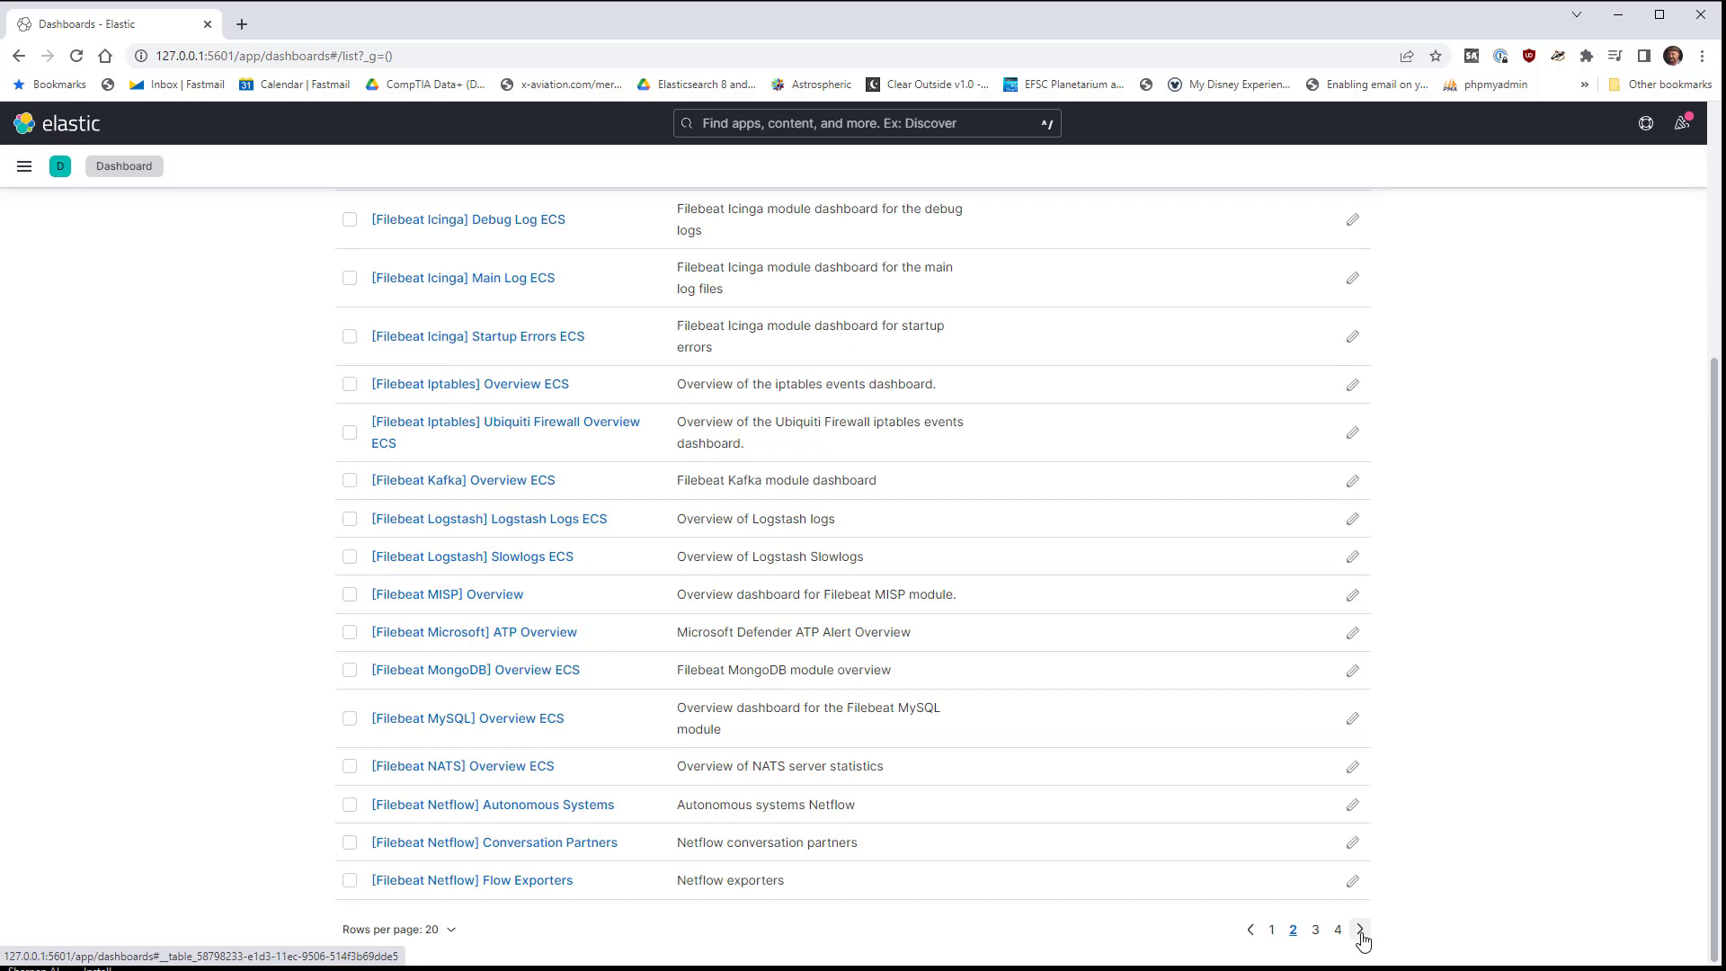
{"action": "left_click", "coordinate": [1360, 930]}
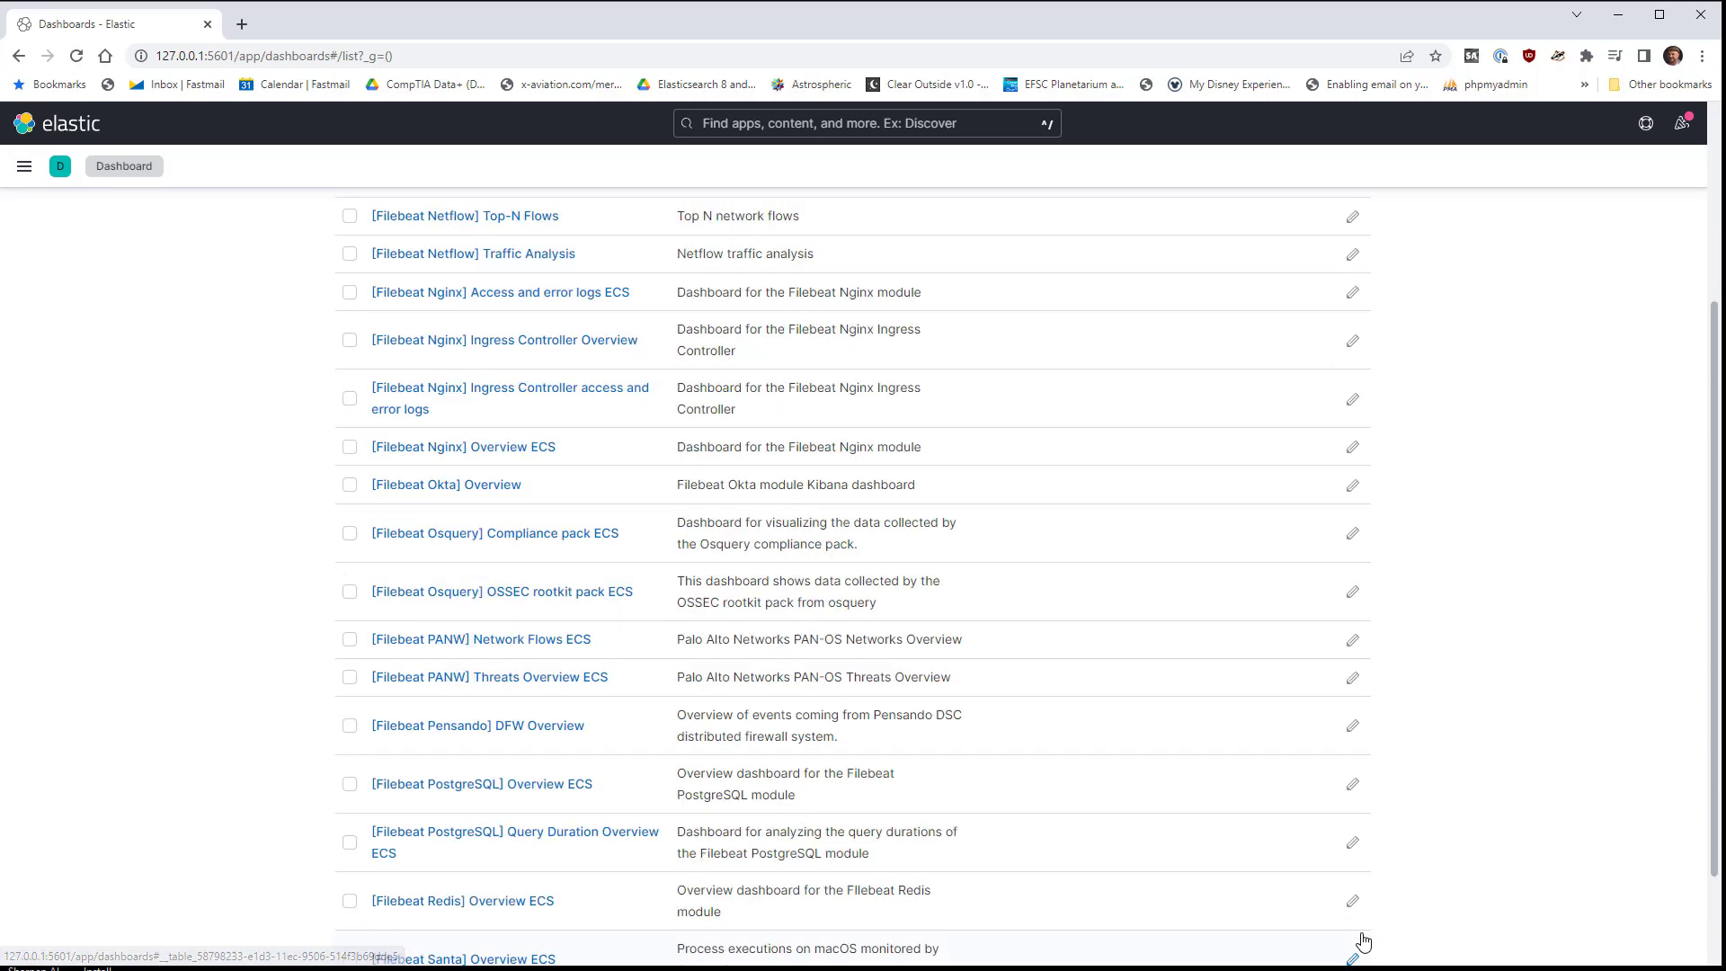
{"action": "scroll", "coordinate": [1351, 913], "scroll_direction": "down", "scroll_amount": 1}
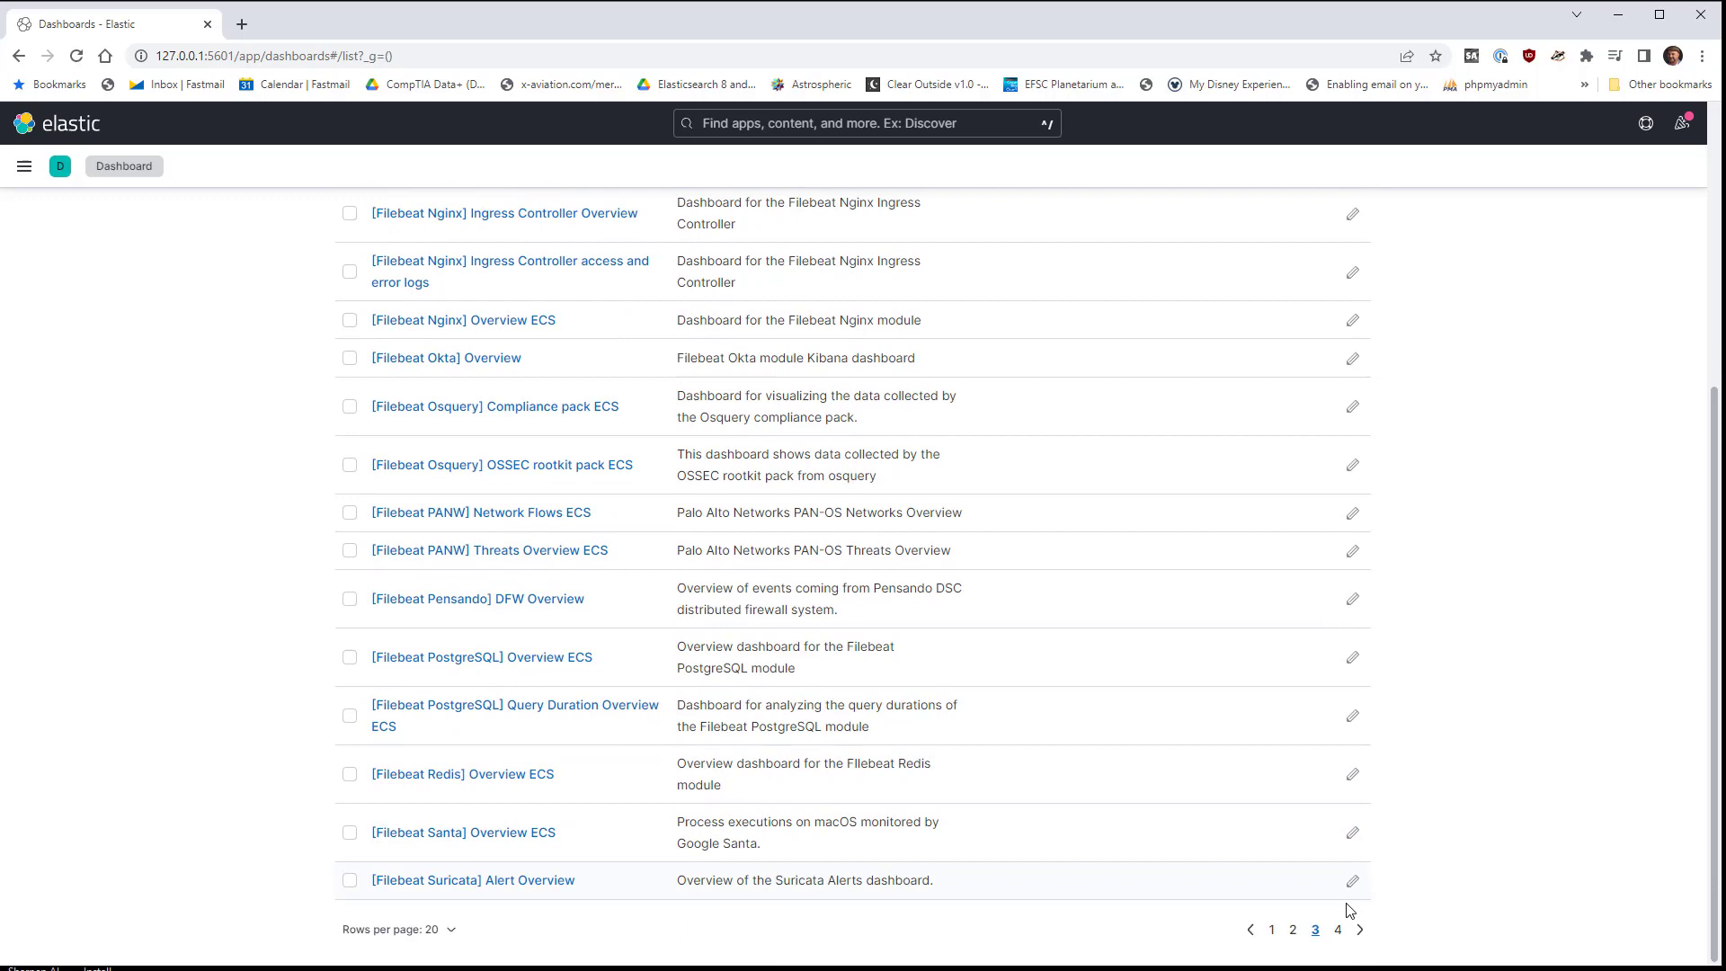
{"action": "left_click", "coordinate": [1256, 935]}
{"action": "left_click", "coordinate": [1256, 935]}
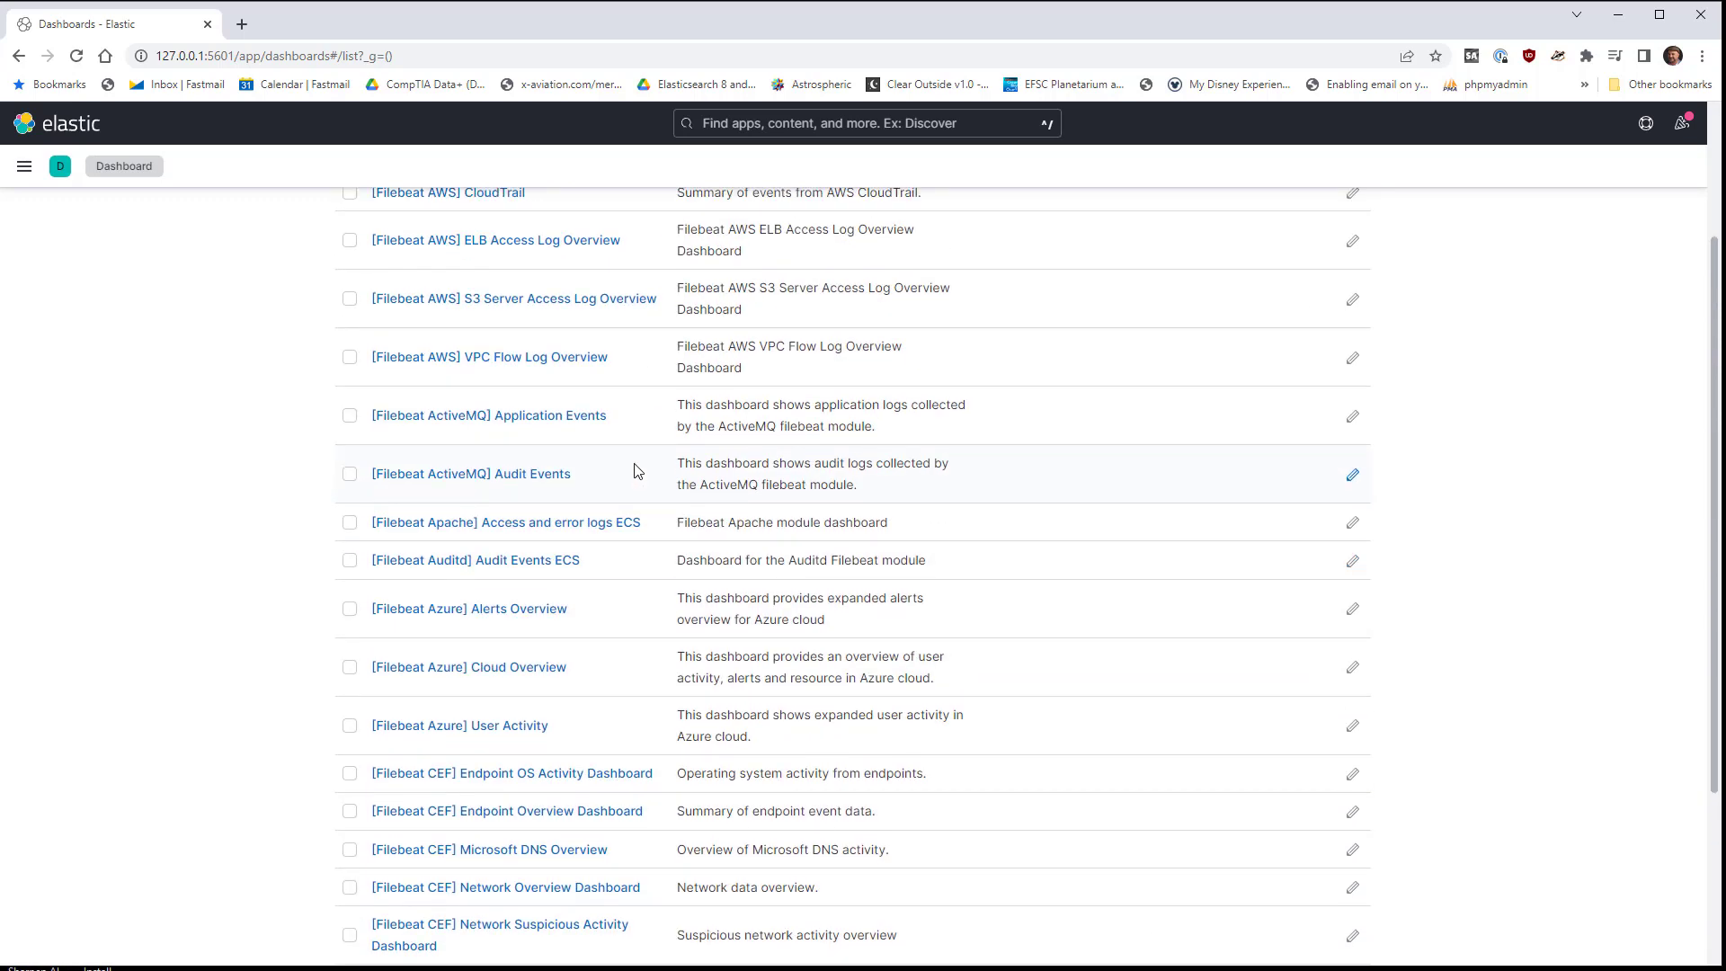
{"action": "left_click", "coordinate": [598, 532]}
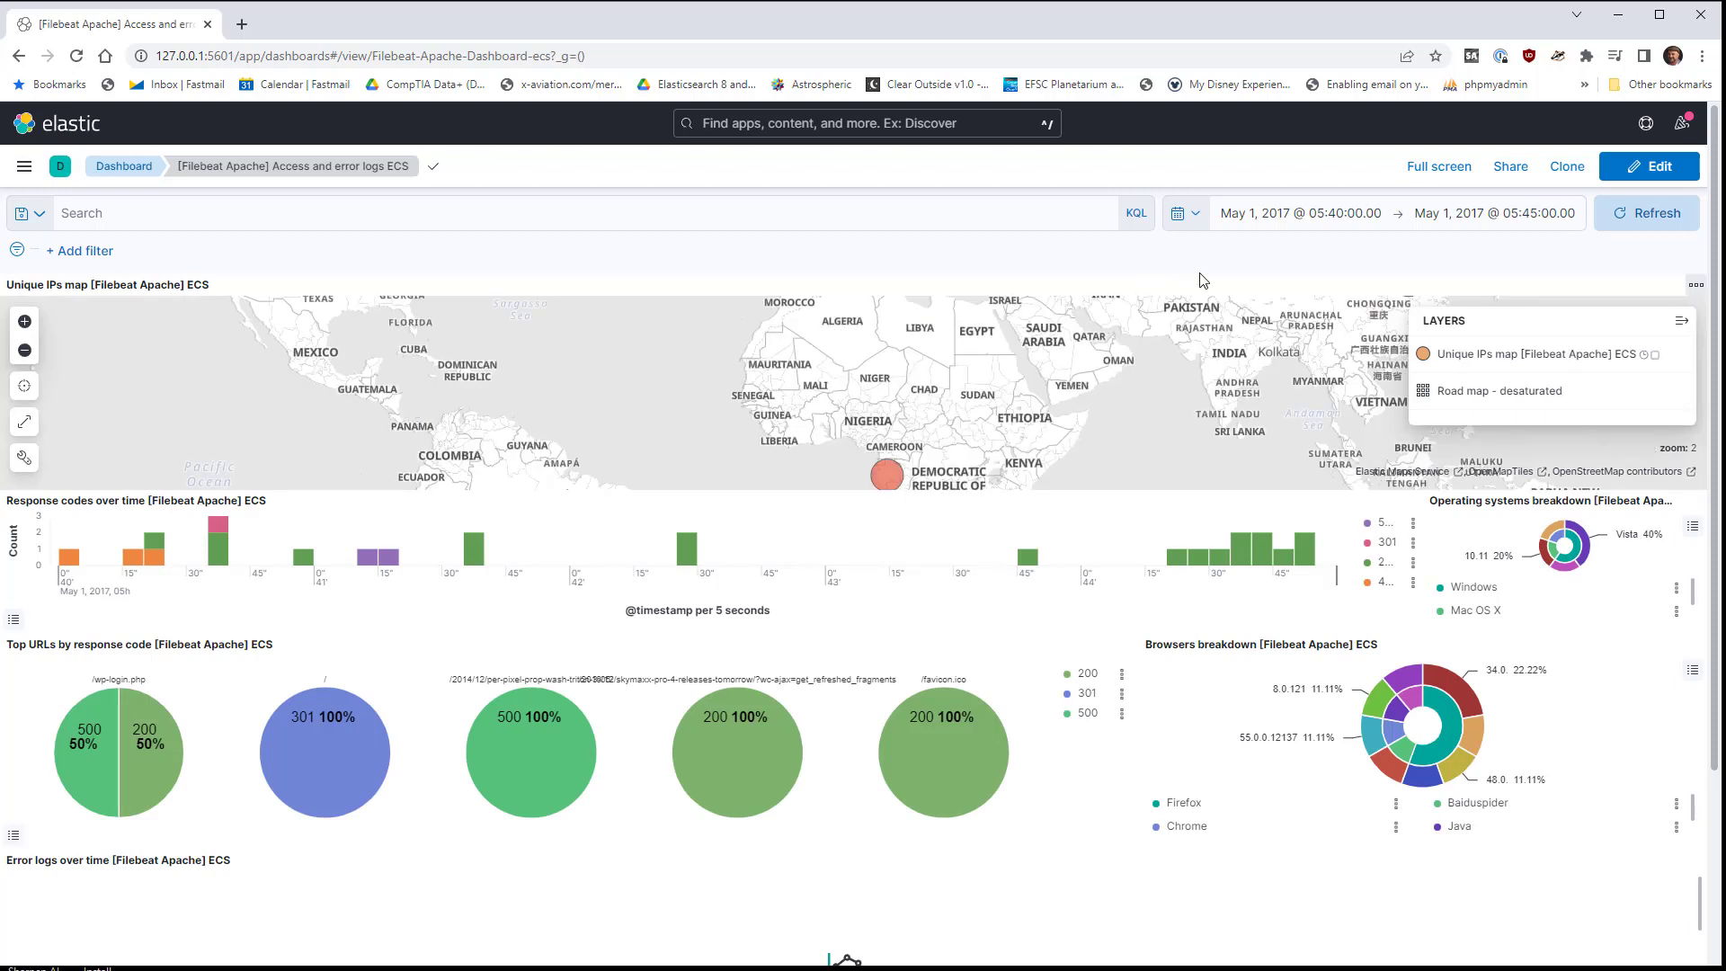
Step: Set the dashboard's time range from Apr 29, 2017 @ 05:40 to May 5, 2017 @ 05:45 and apply it
{"action": "left_click", "coordinate": [1280, 216]}
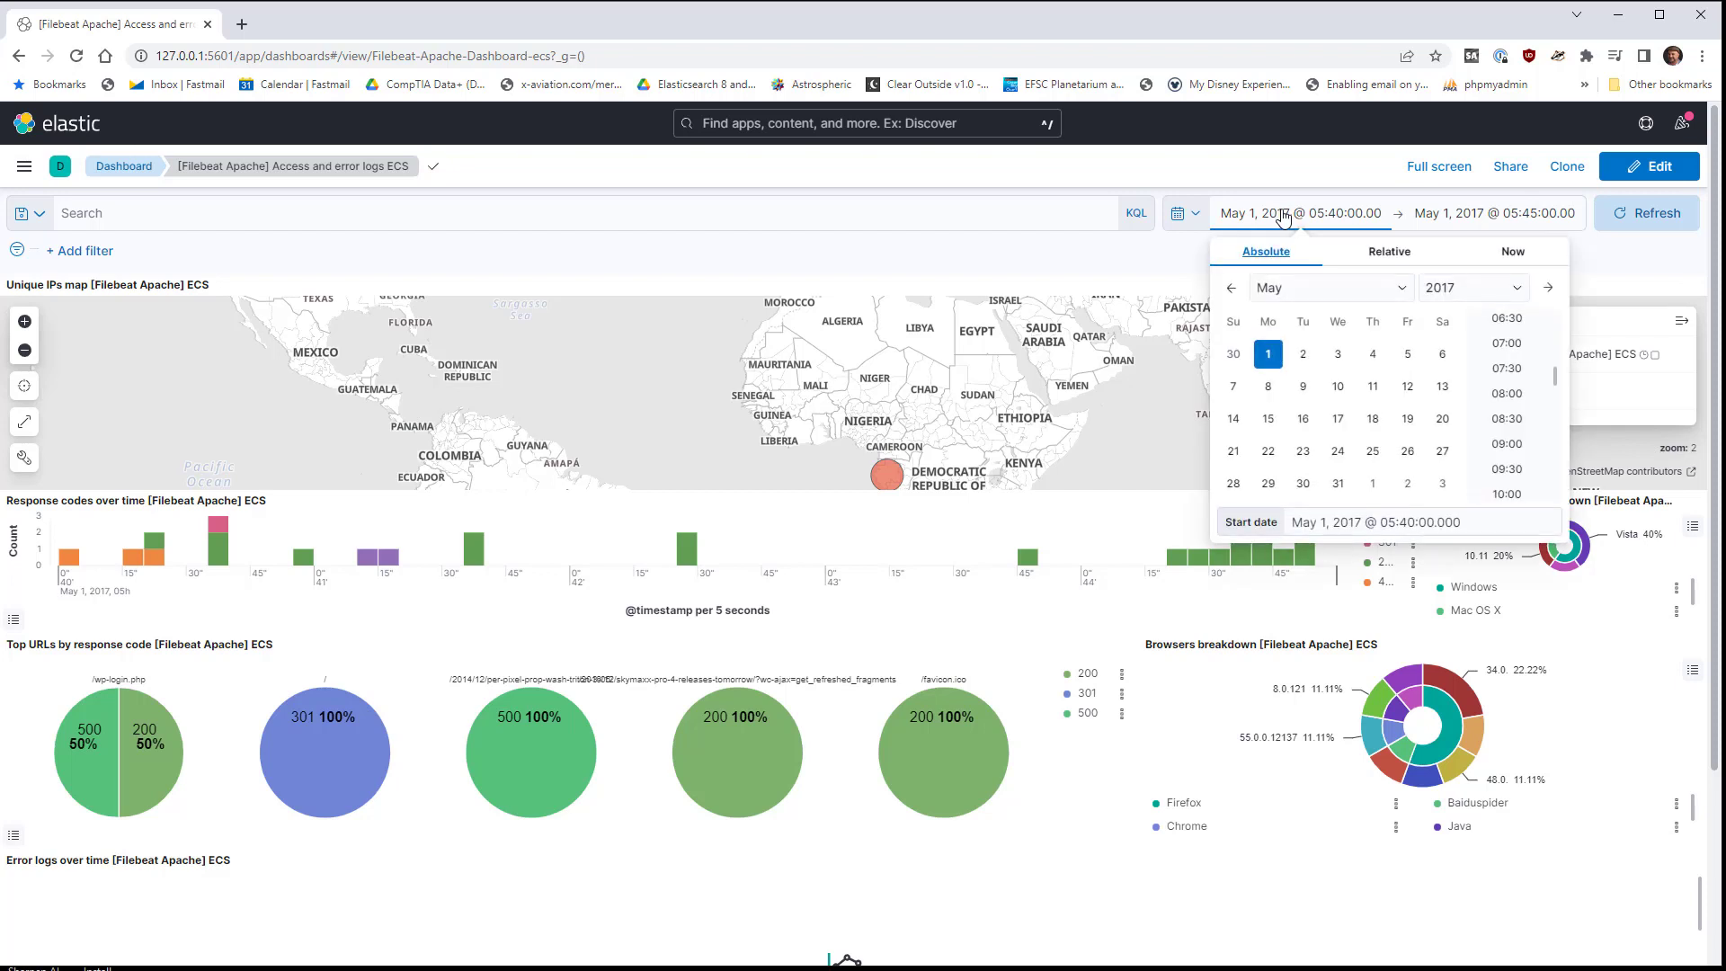
{"action": "left_click", "coordinate": [1232, 287]}
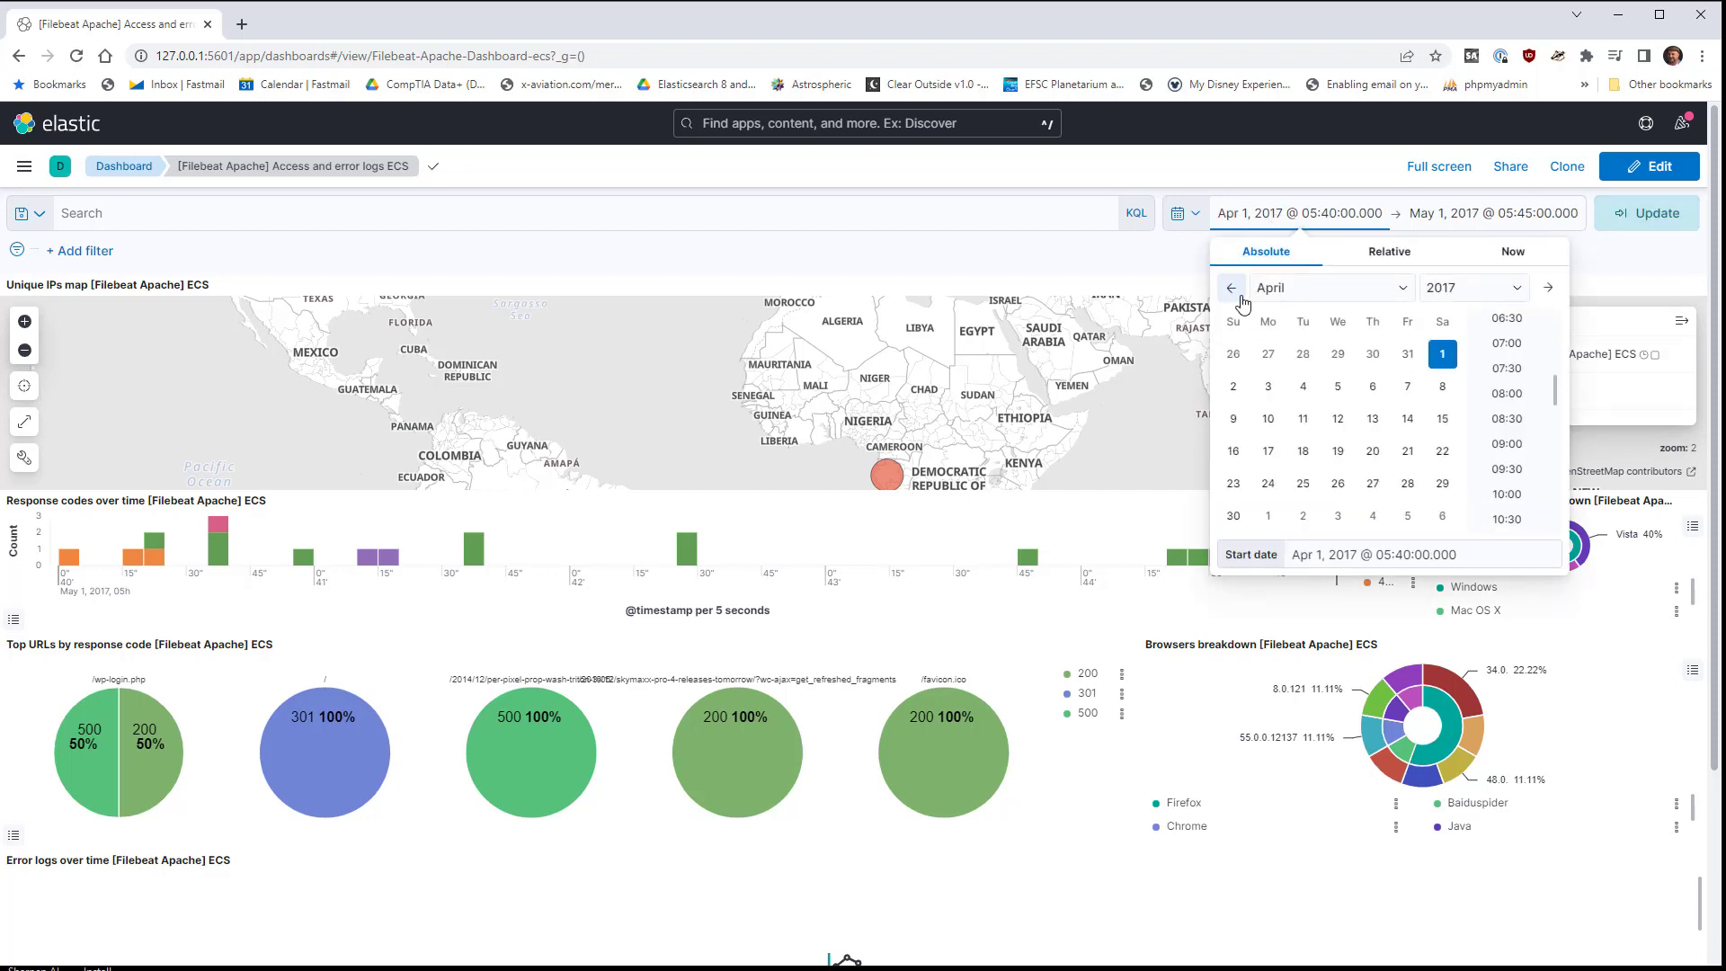
{"action": "left_click", "coordinate": [1442, 483]}
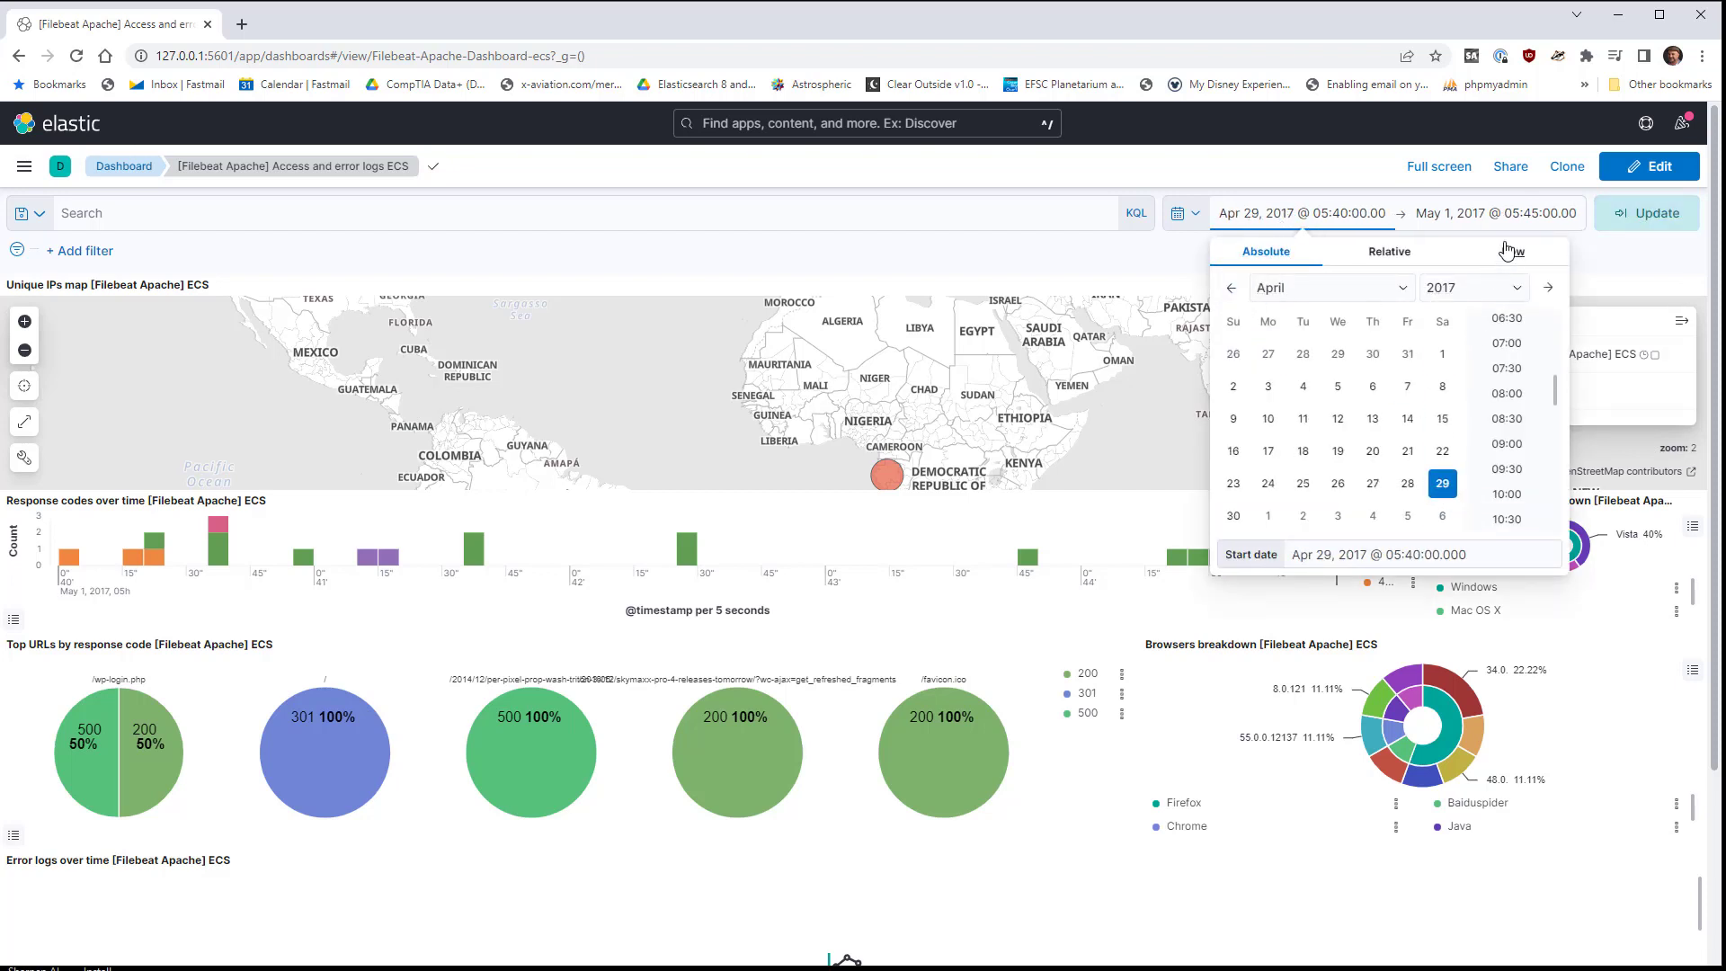
{"action": "left_click", "coordinate": [1518, 216]}
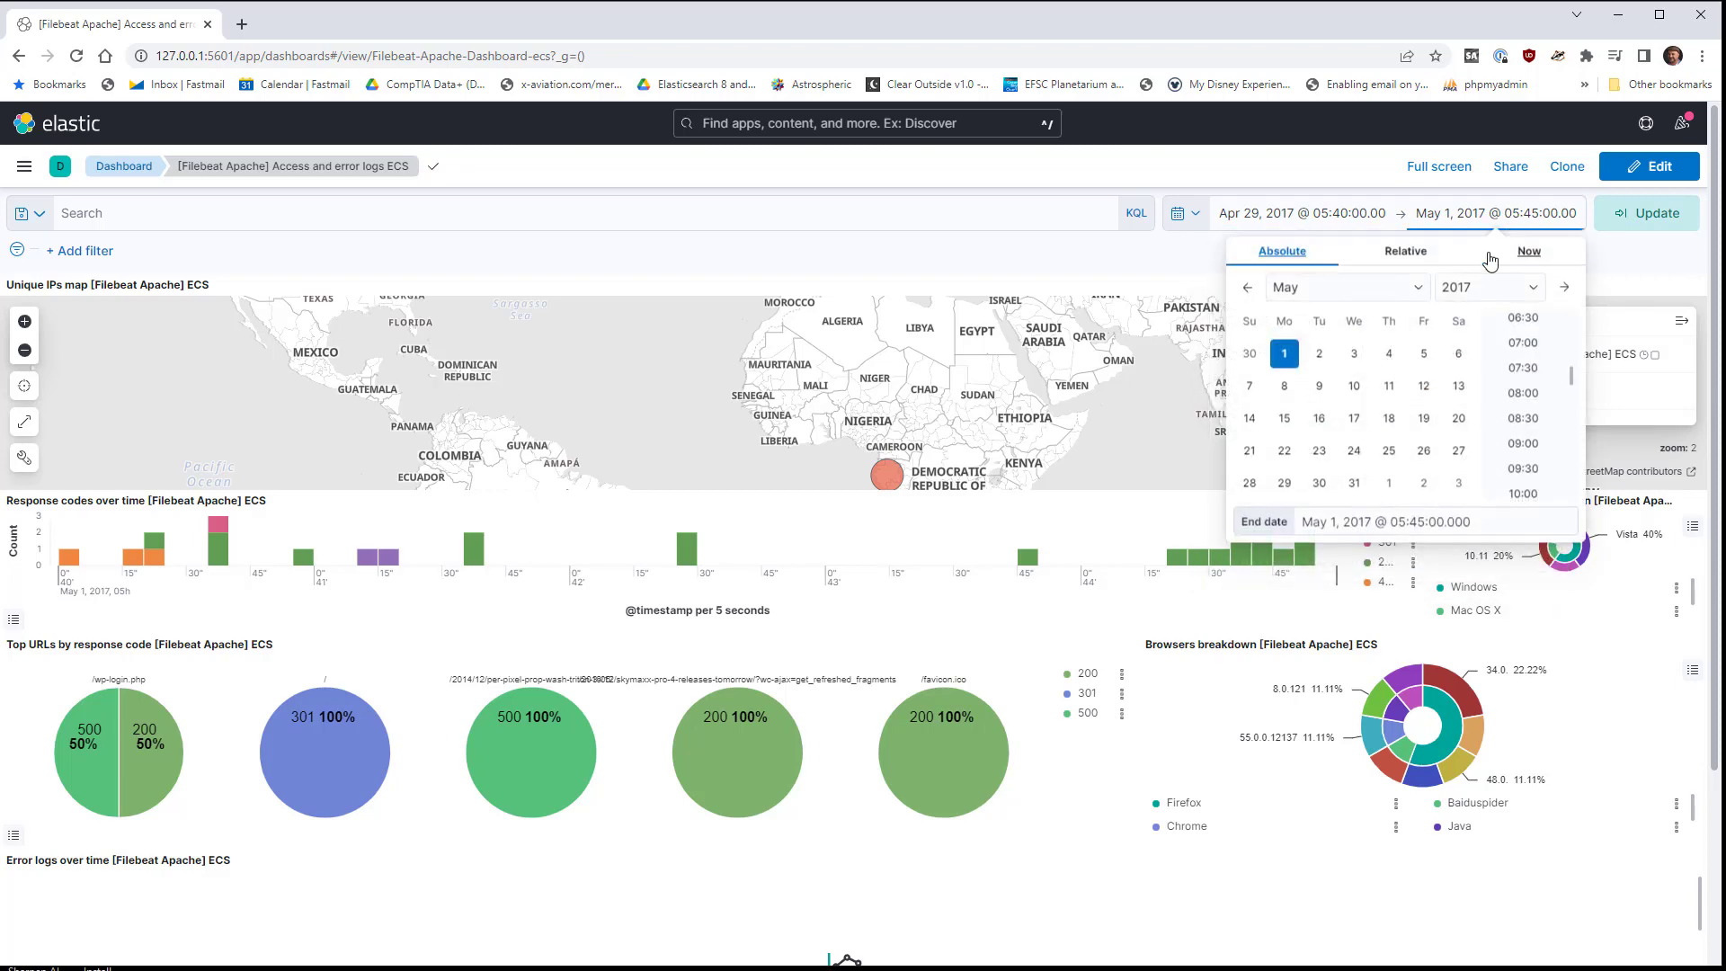
{"action": "left_click", "coordinate": [1424, 357]}
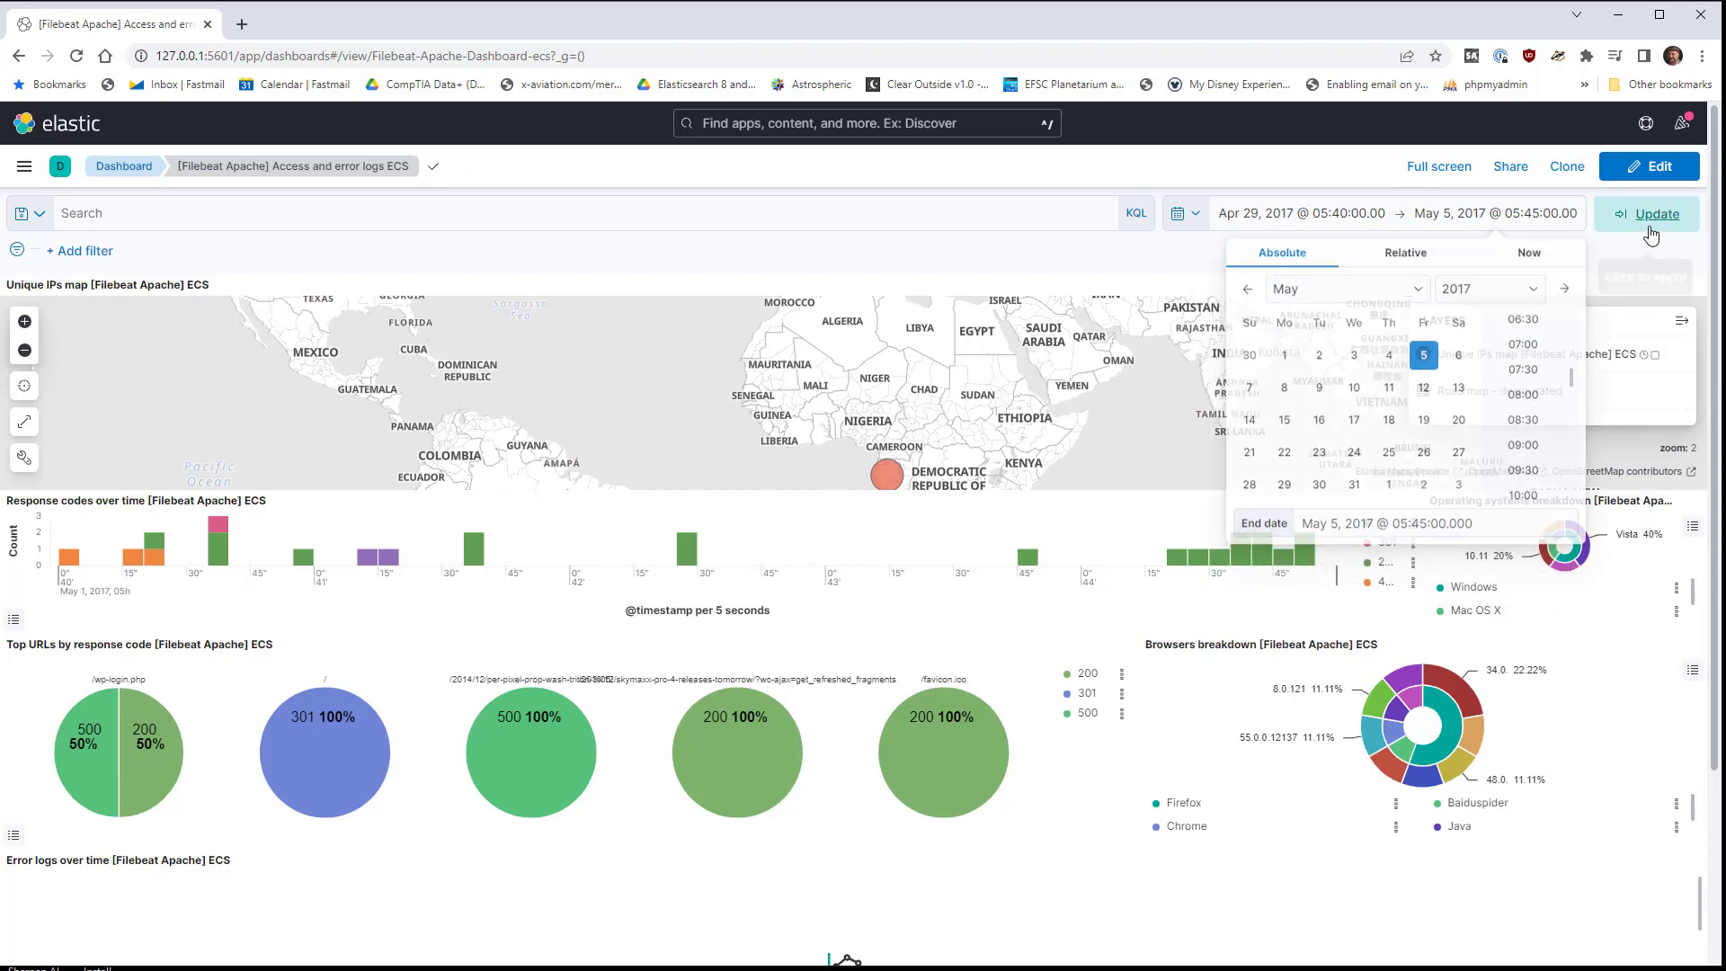
{"action": "left_click", "coordinate": [1650, 230]}
{"action": "left_click", "coordinate": [1650, 230]}
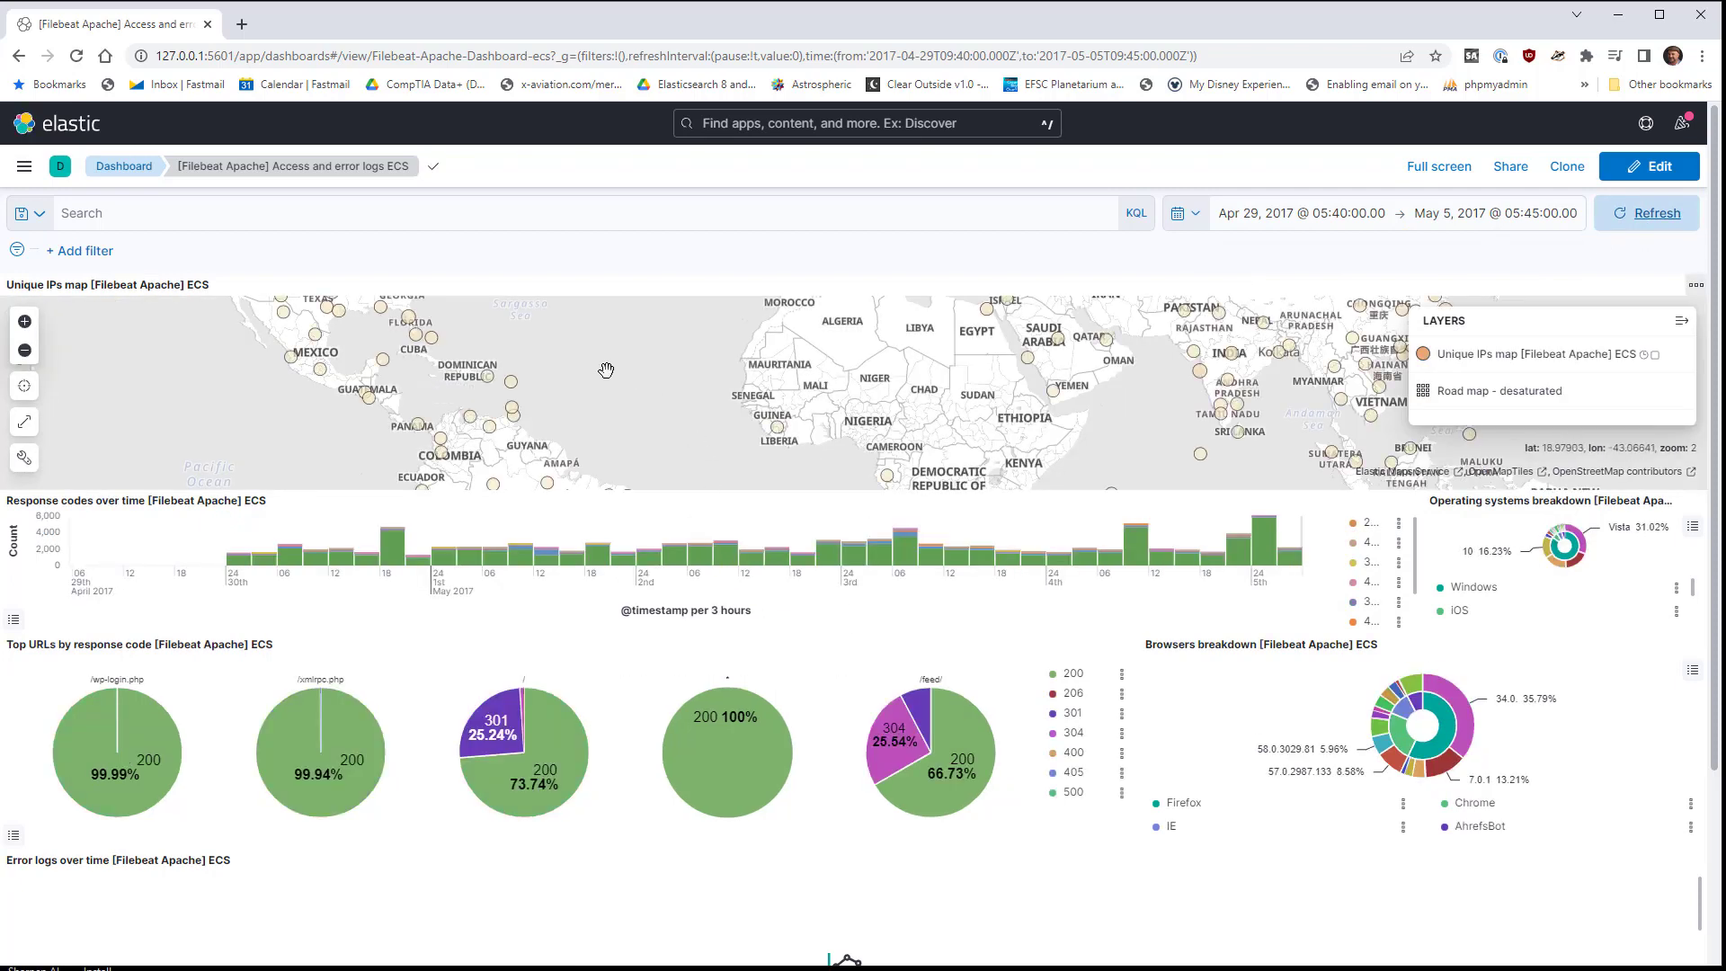
Step: Examine the unique source address clusters over the United States on the Unique IPs map
{"action": "left_click_drag", "start_coordinate": [687, 370], "coordinate": [594, 440]}
{"action": "left_click_drag", "start_coordinate": [720, 377], "coordinate": [791, 393]}
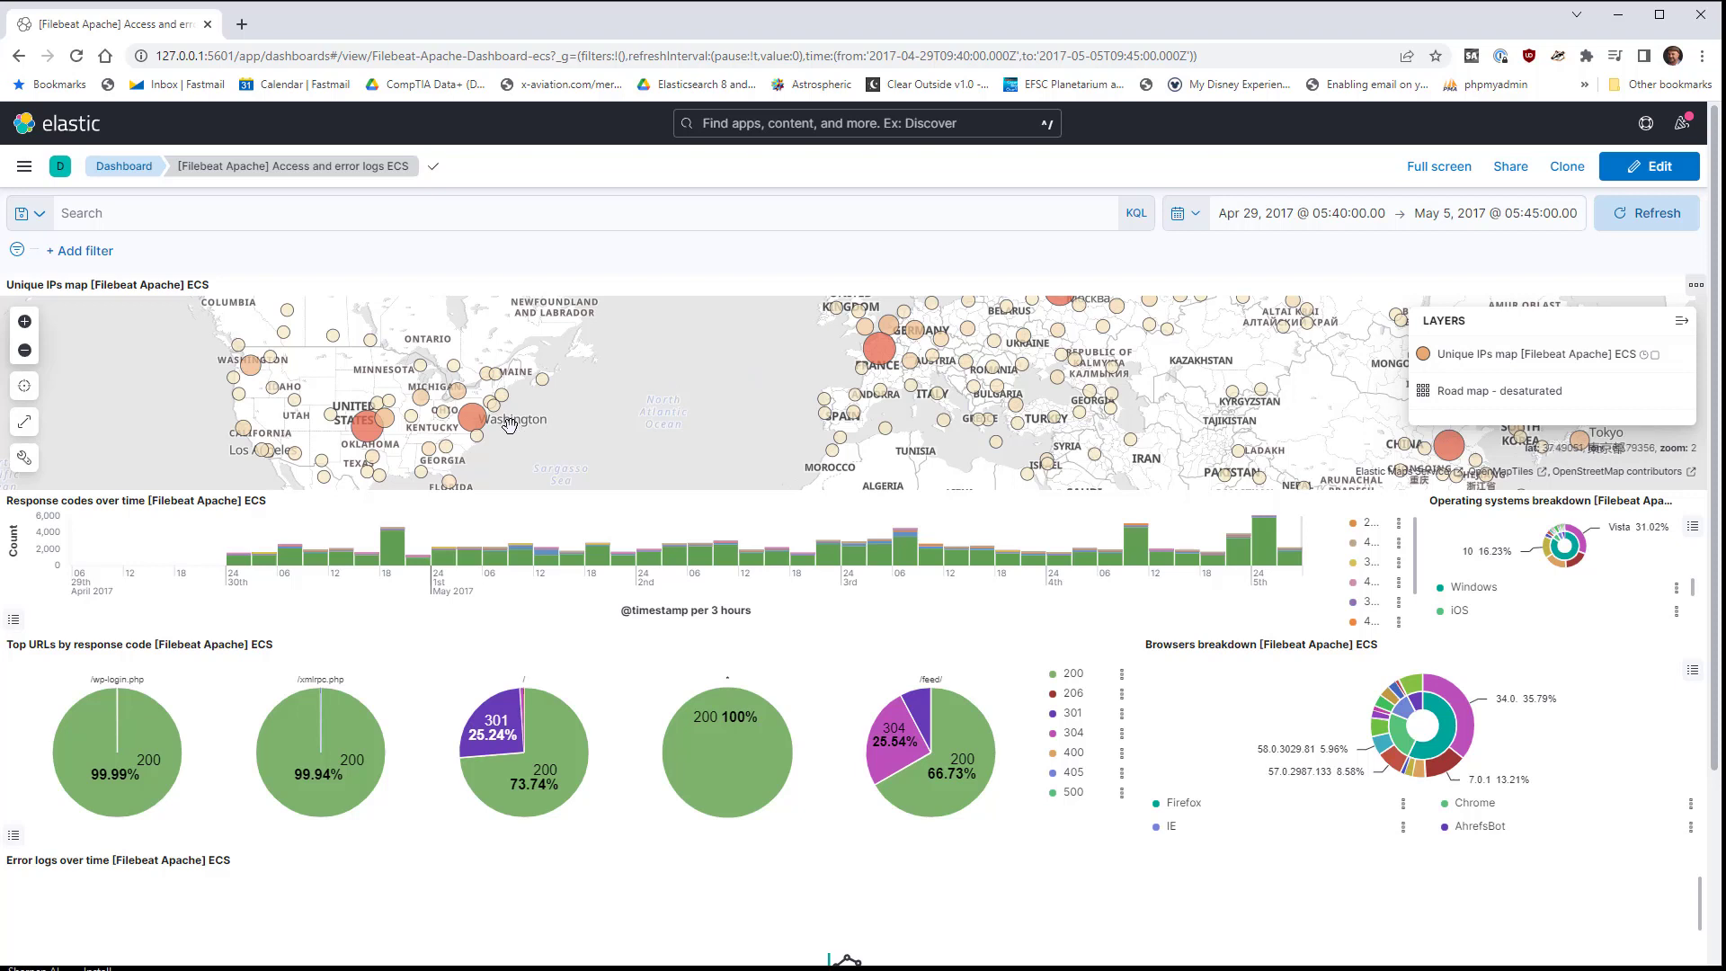
{"action": "mouse_move", "coordinate": [372, 438]}
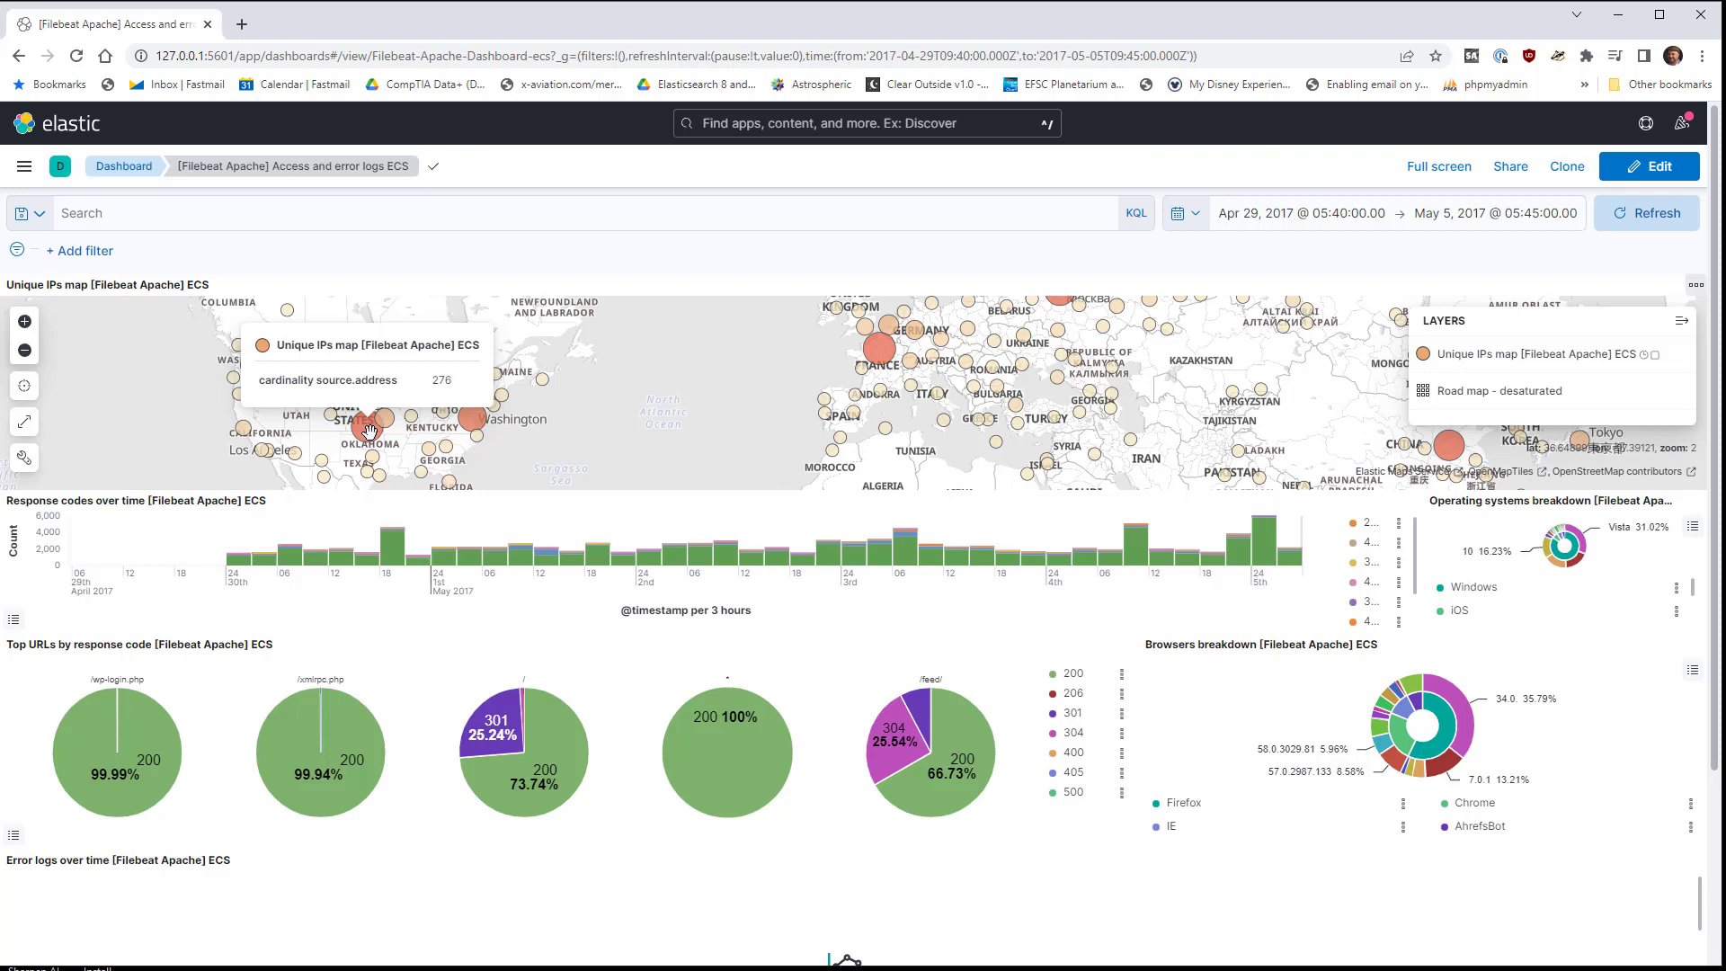
{"action": "mouse_move", "coordinate": [470, 423]}
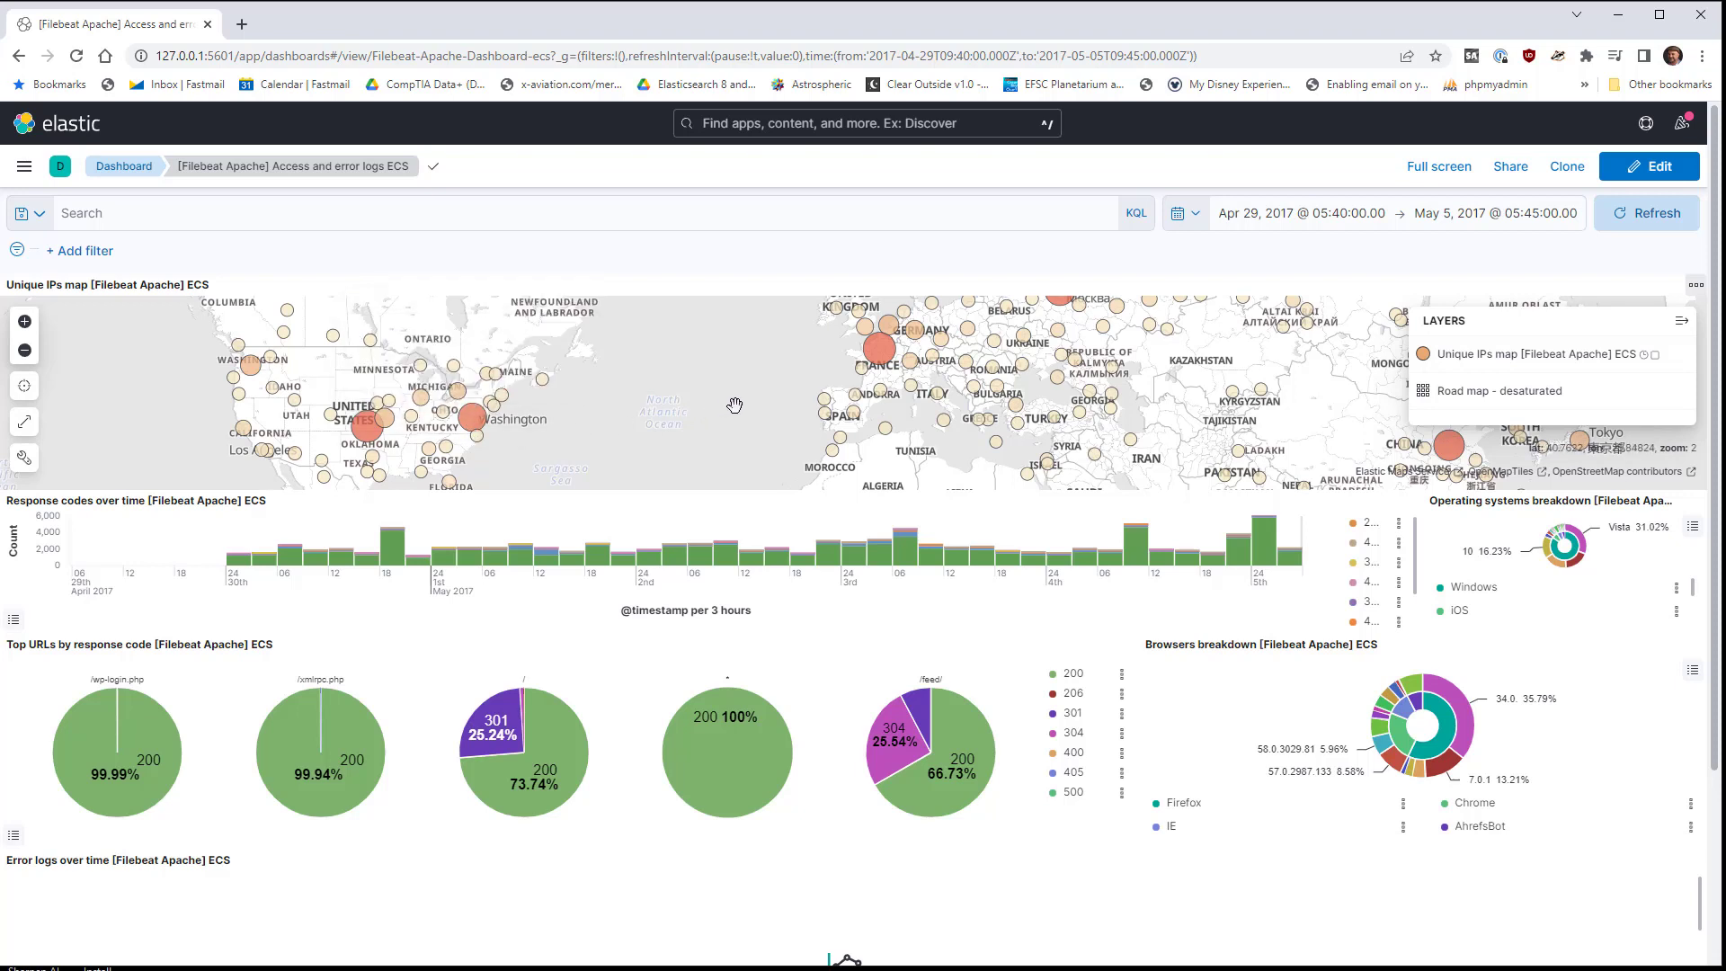
{"action": "scroll", "coordinate": [1510, 386], "scroll_direction": "down", "scroll_amount": 1}
{"action": "scroll", "coordinate": [1515, 387], "scroll_direction": "up", "scroll_amount": 1}
Step: Collapse the Unique IPs map's layer list, zoom out one level and examine the clusters across the other continents
{"action": "left_click", "coordinate": [1682, 325]}
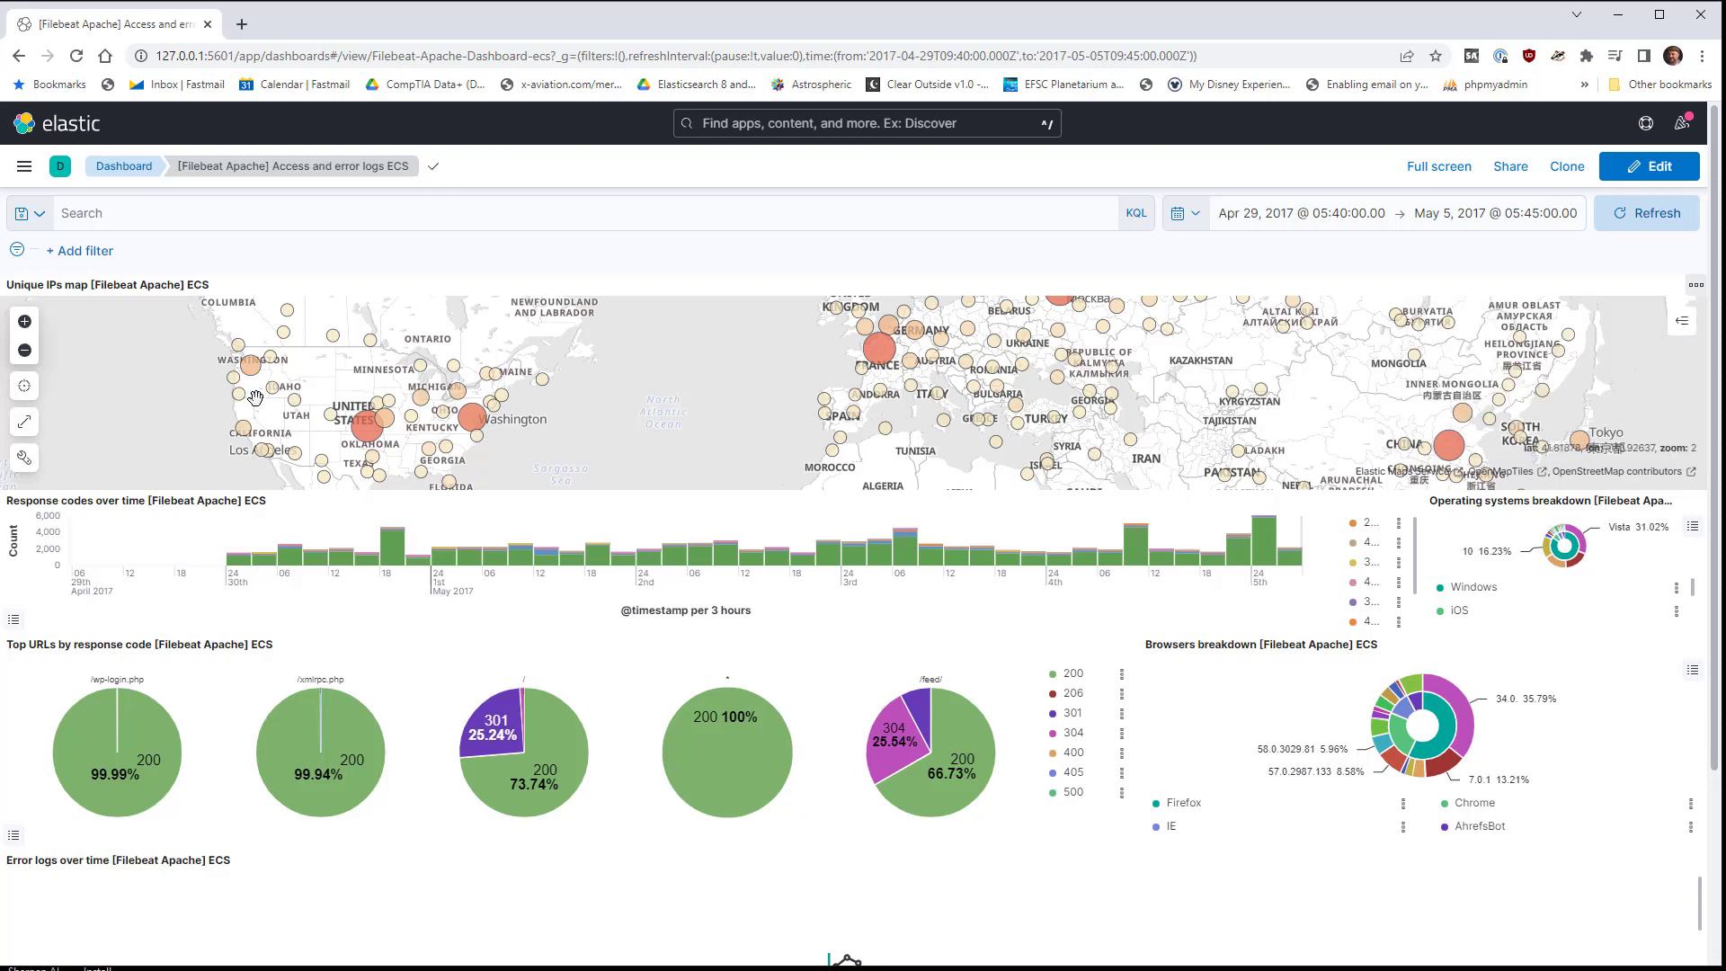
{"action": "left_click", "coordinate": [25, 349]}
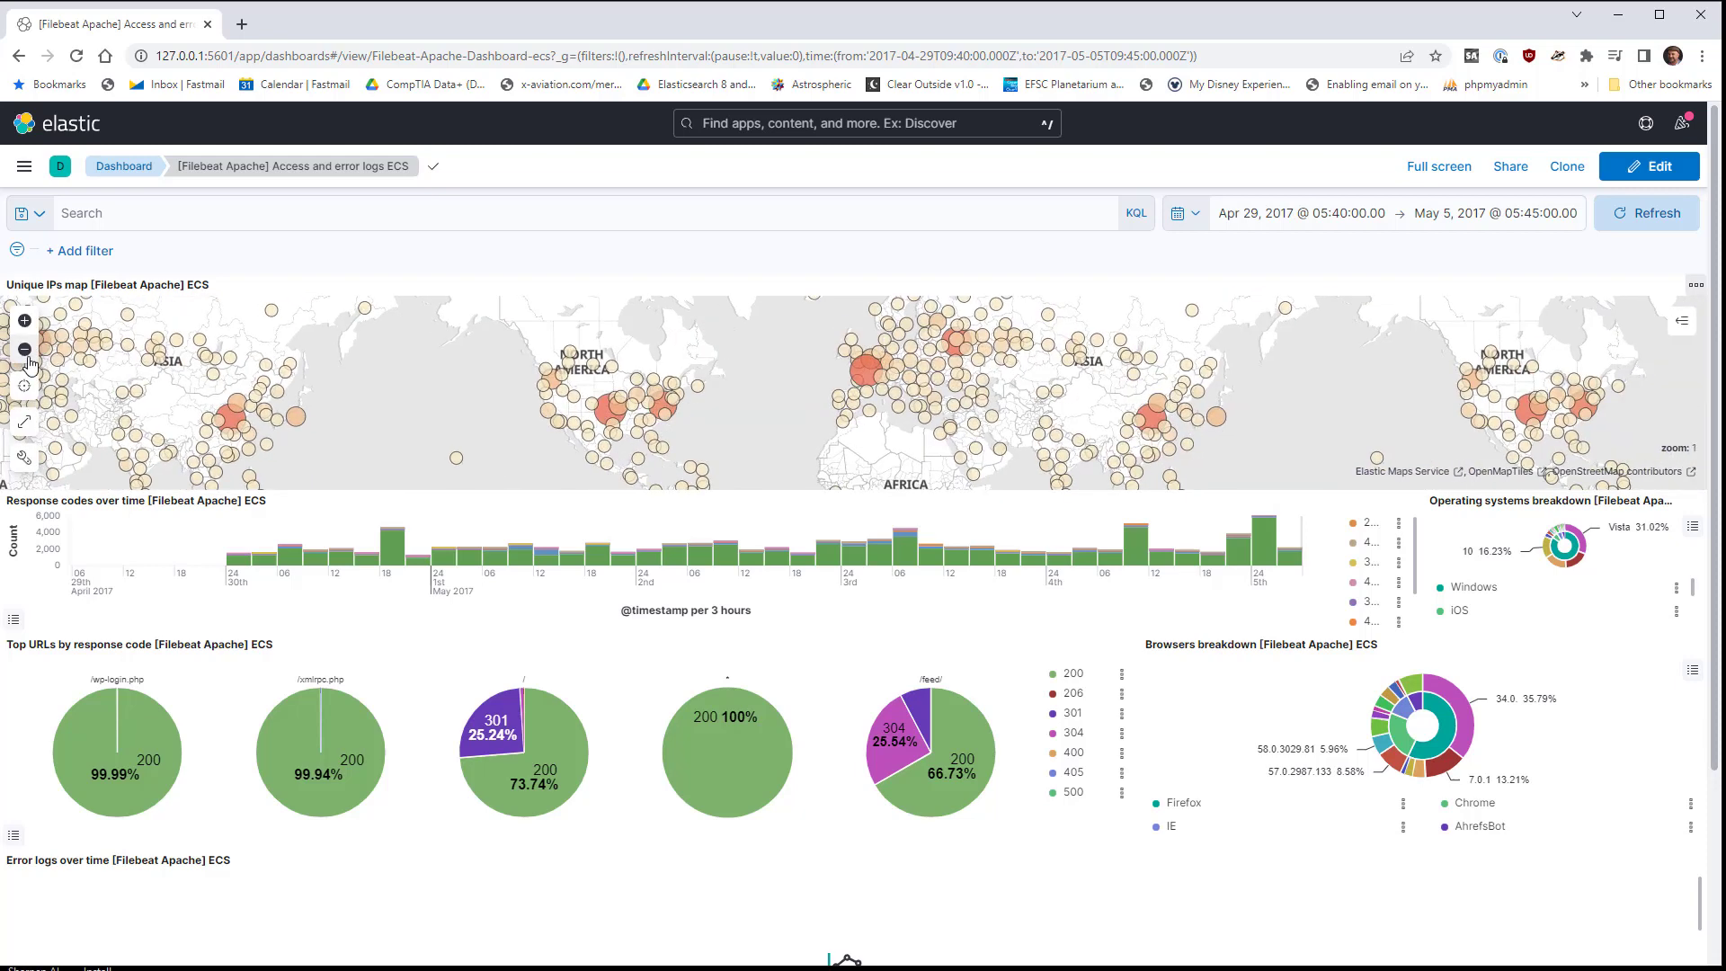
{"action": "mouse_move", "coordinate": [238, 415]}
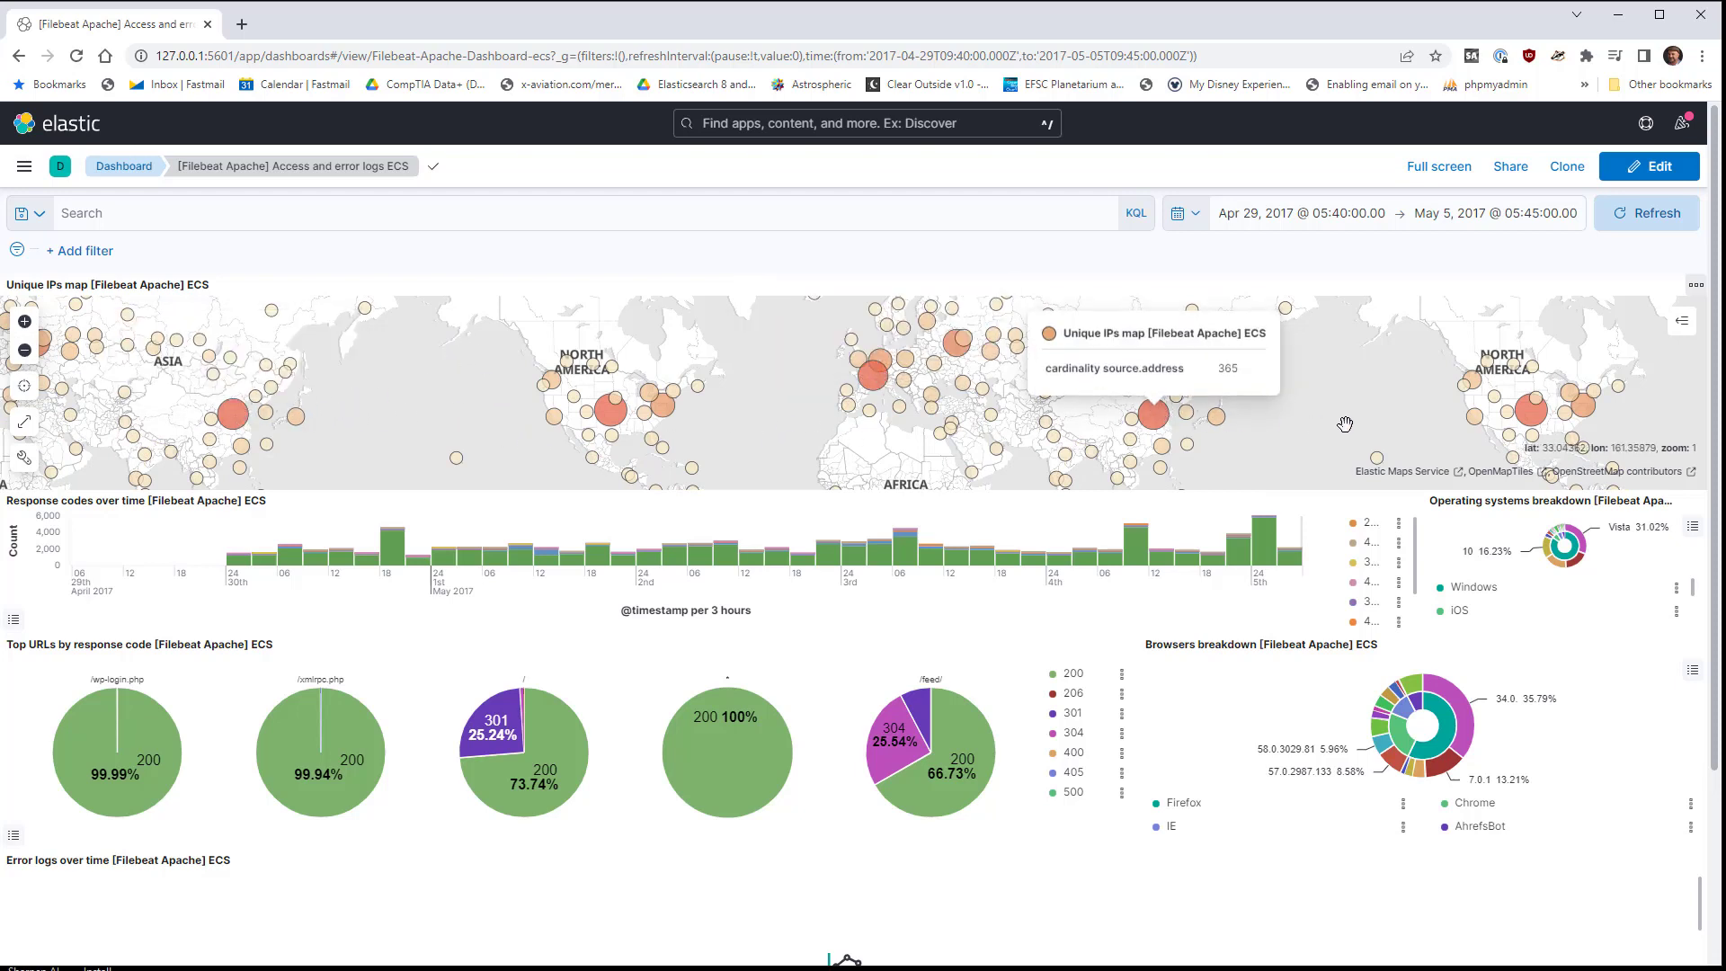
{"action": "left_click_drag", "start_coordinate": [1376, 446], "coordinate": [1371, 338]}
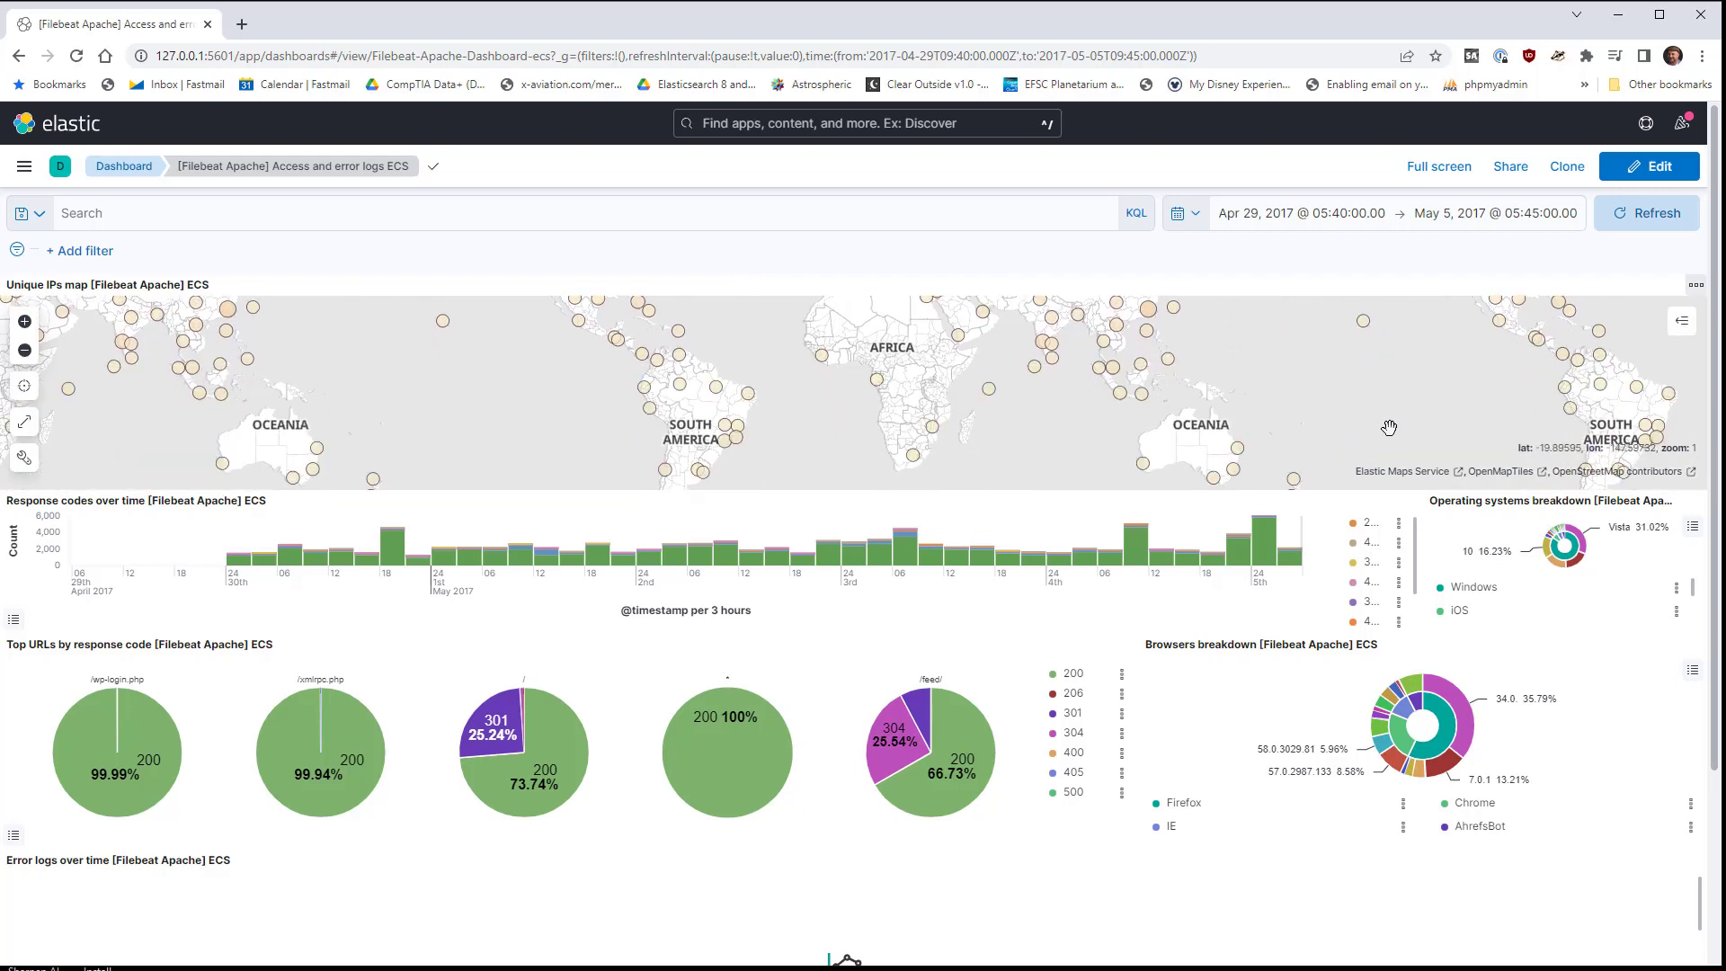
{"action": "left_click_drag", "start_coordinate": [1387, 427], "coordinate": [1348, 449]}
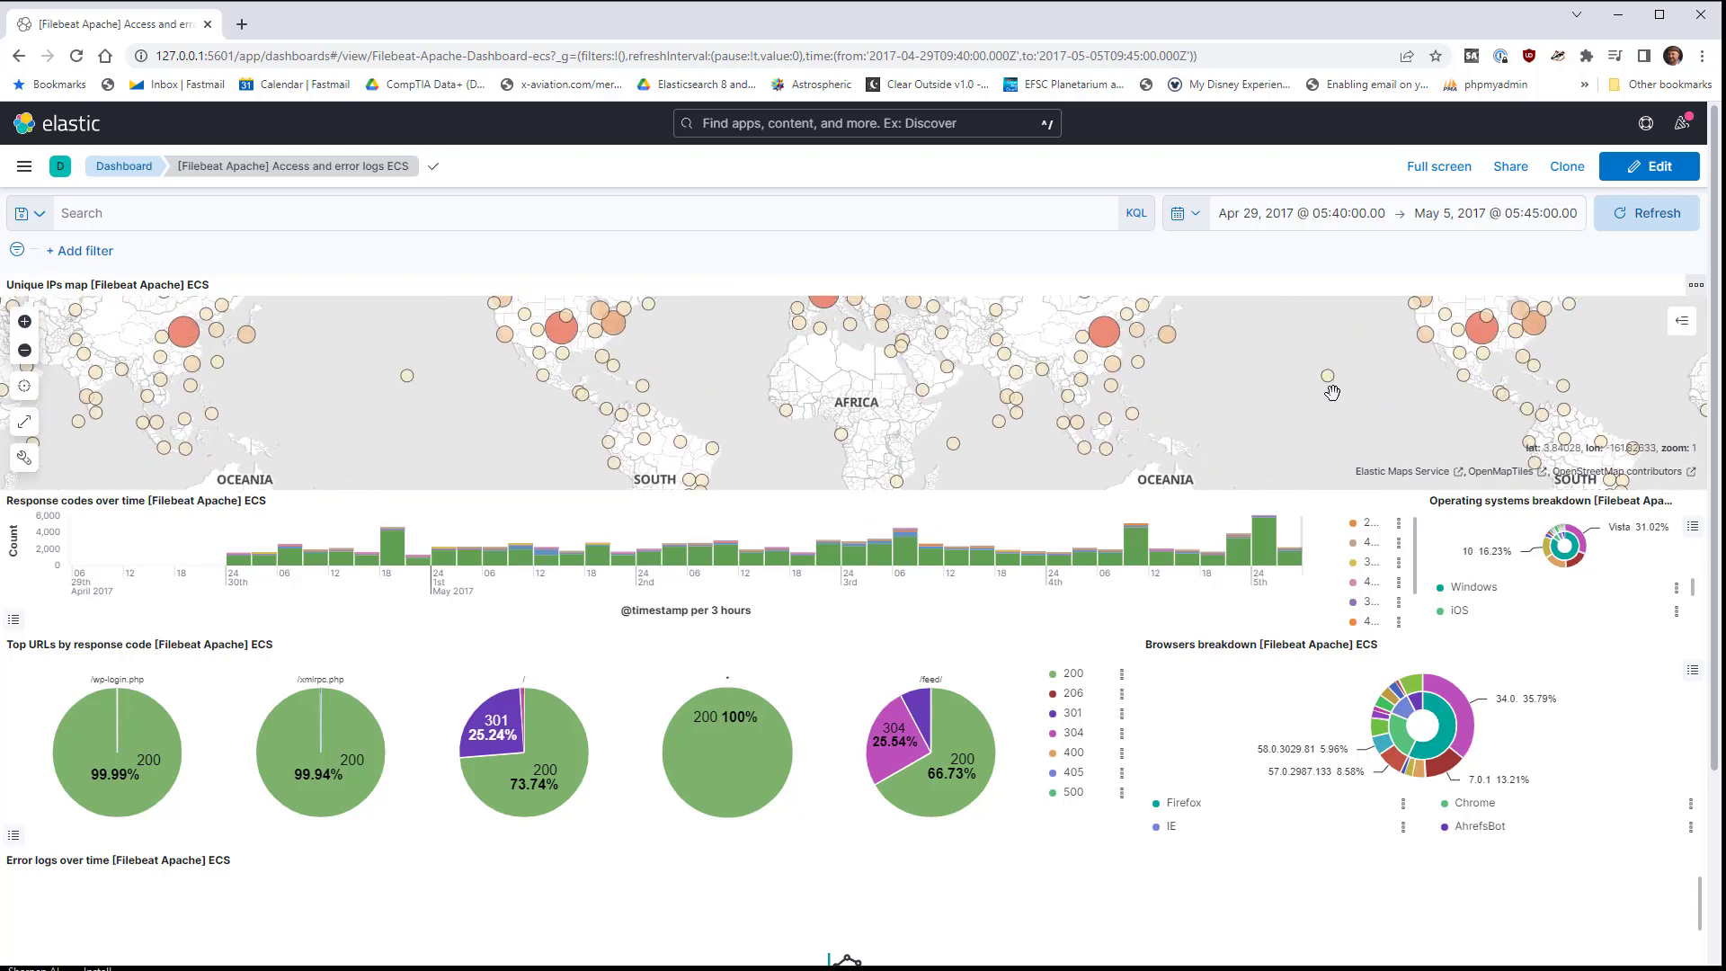
{"action": "left_click_drag", "start_coordinate": [1345, 366], "coordinate": [1330, 457]}
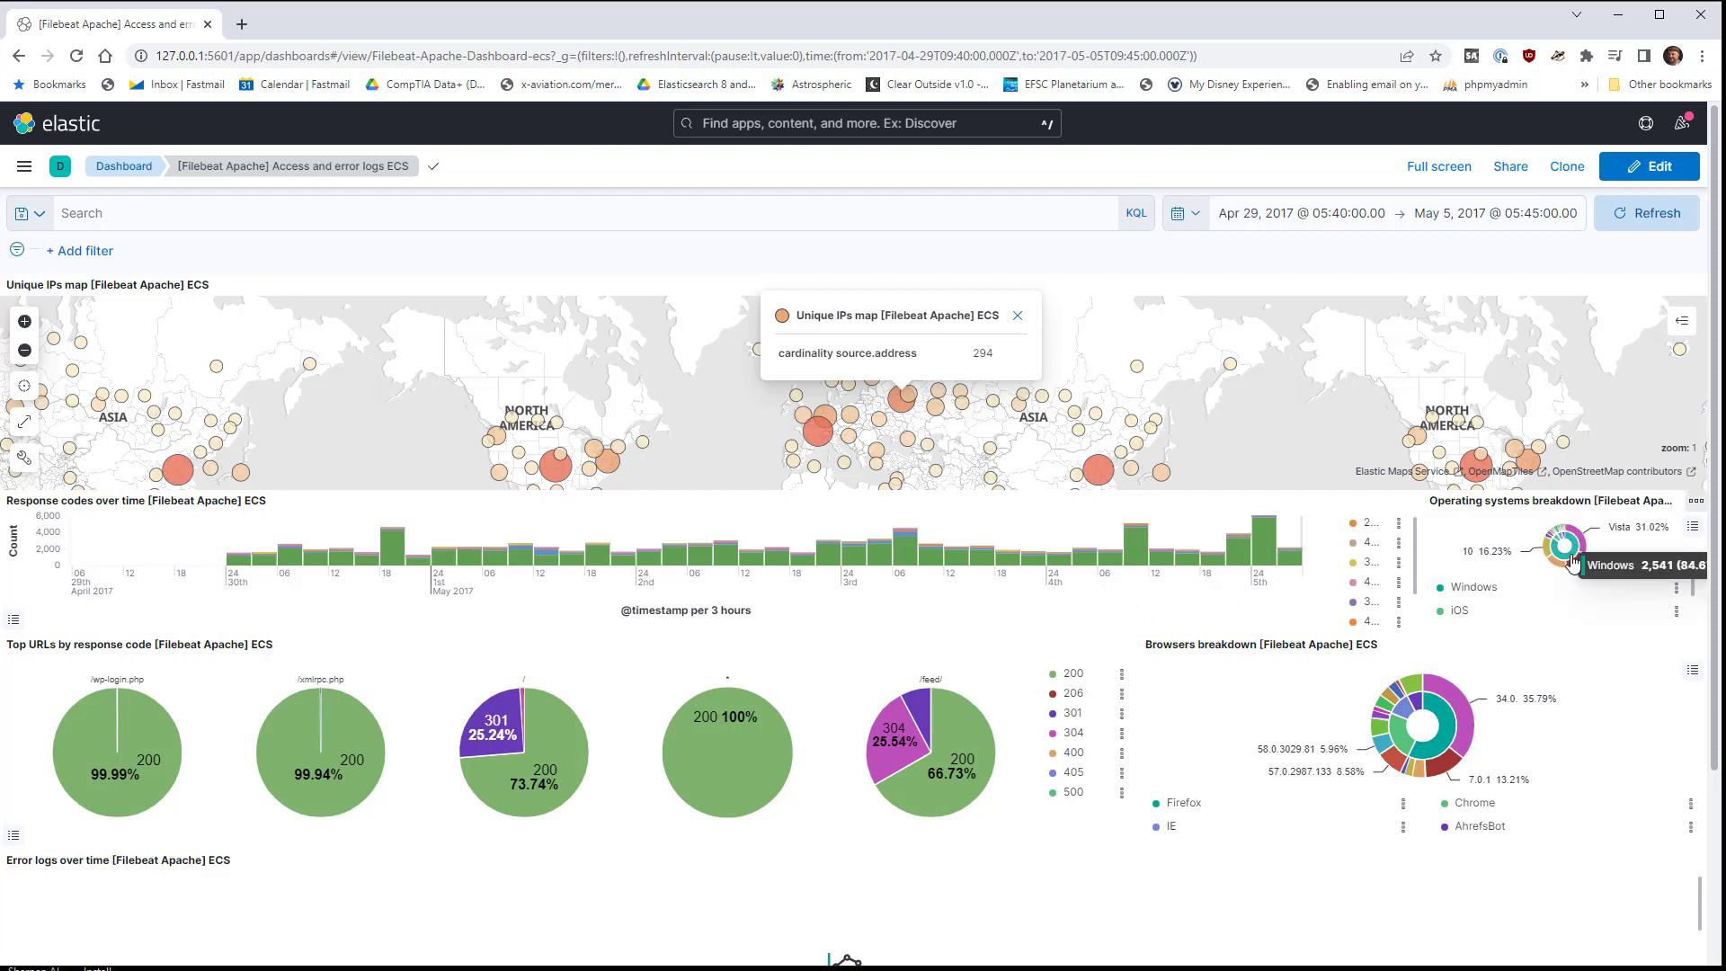
Step: Inspect the operating systems and browsers breakdowns, and toggle the 301 series off and on in the Response codes over time chart
{"action": "mouse_move", "coordinate": [1582, 549]}
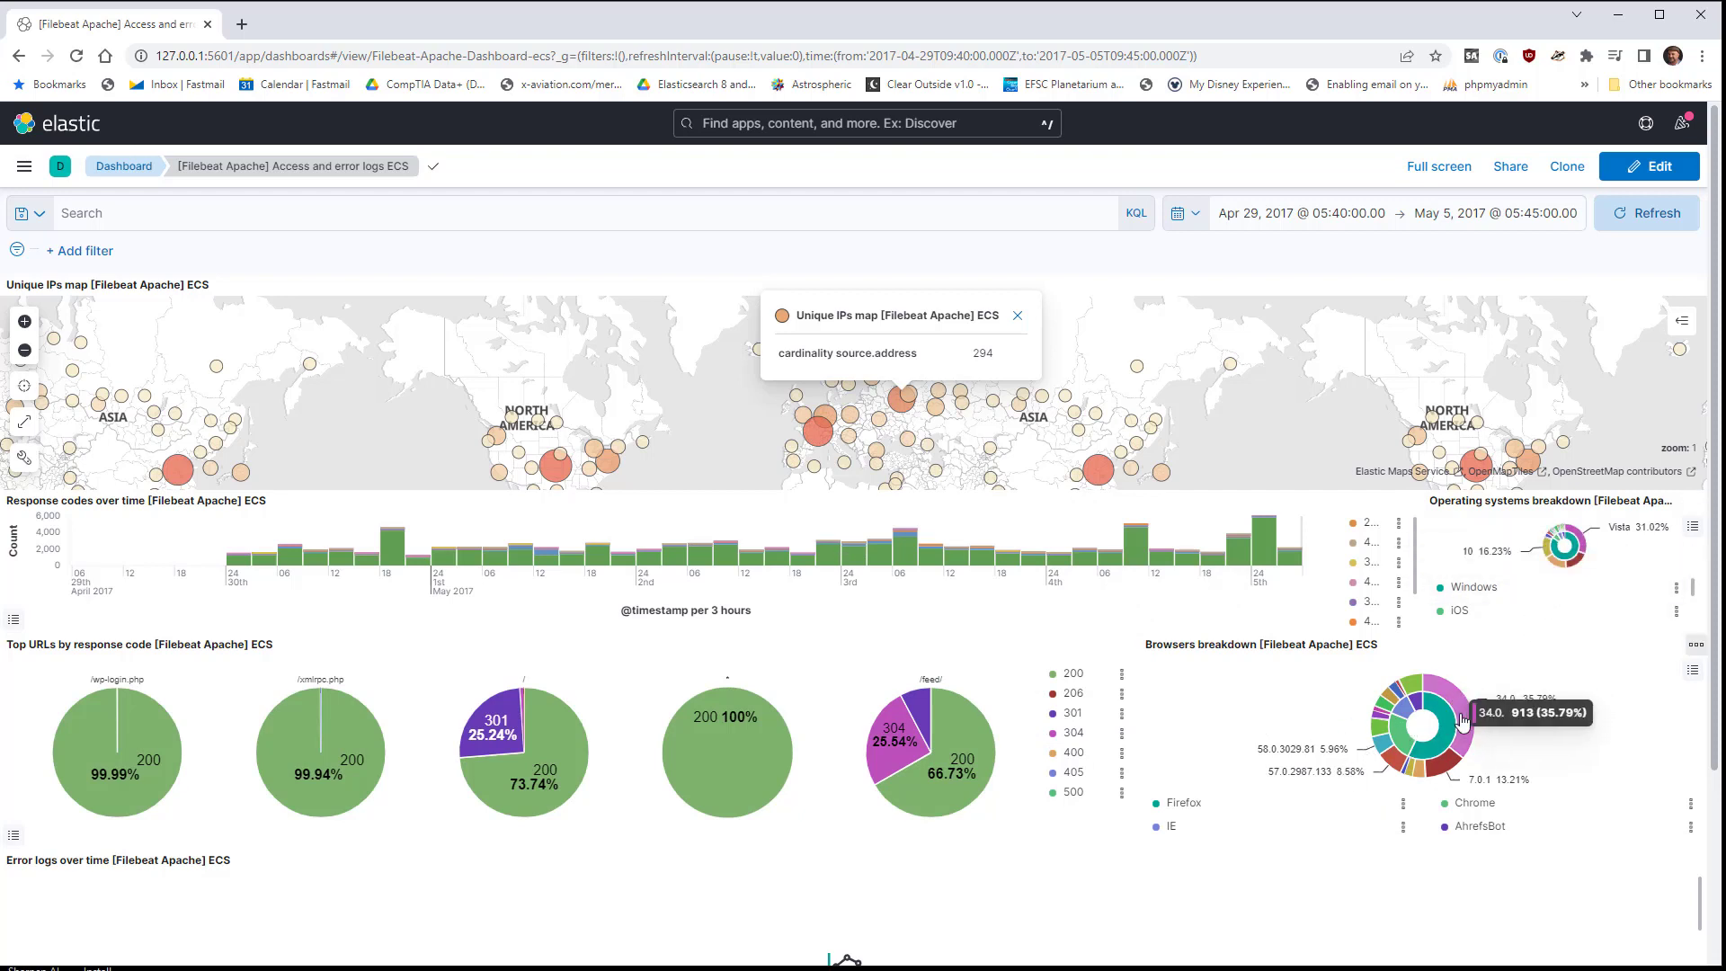
{"action": "mouse_move", "coordinate": [1447, 728]}
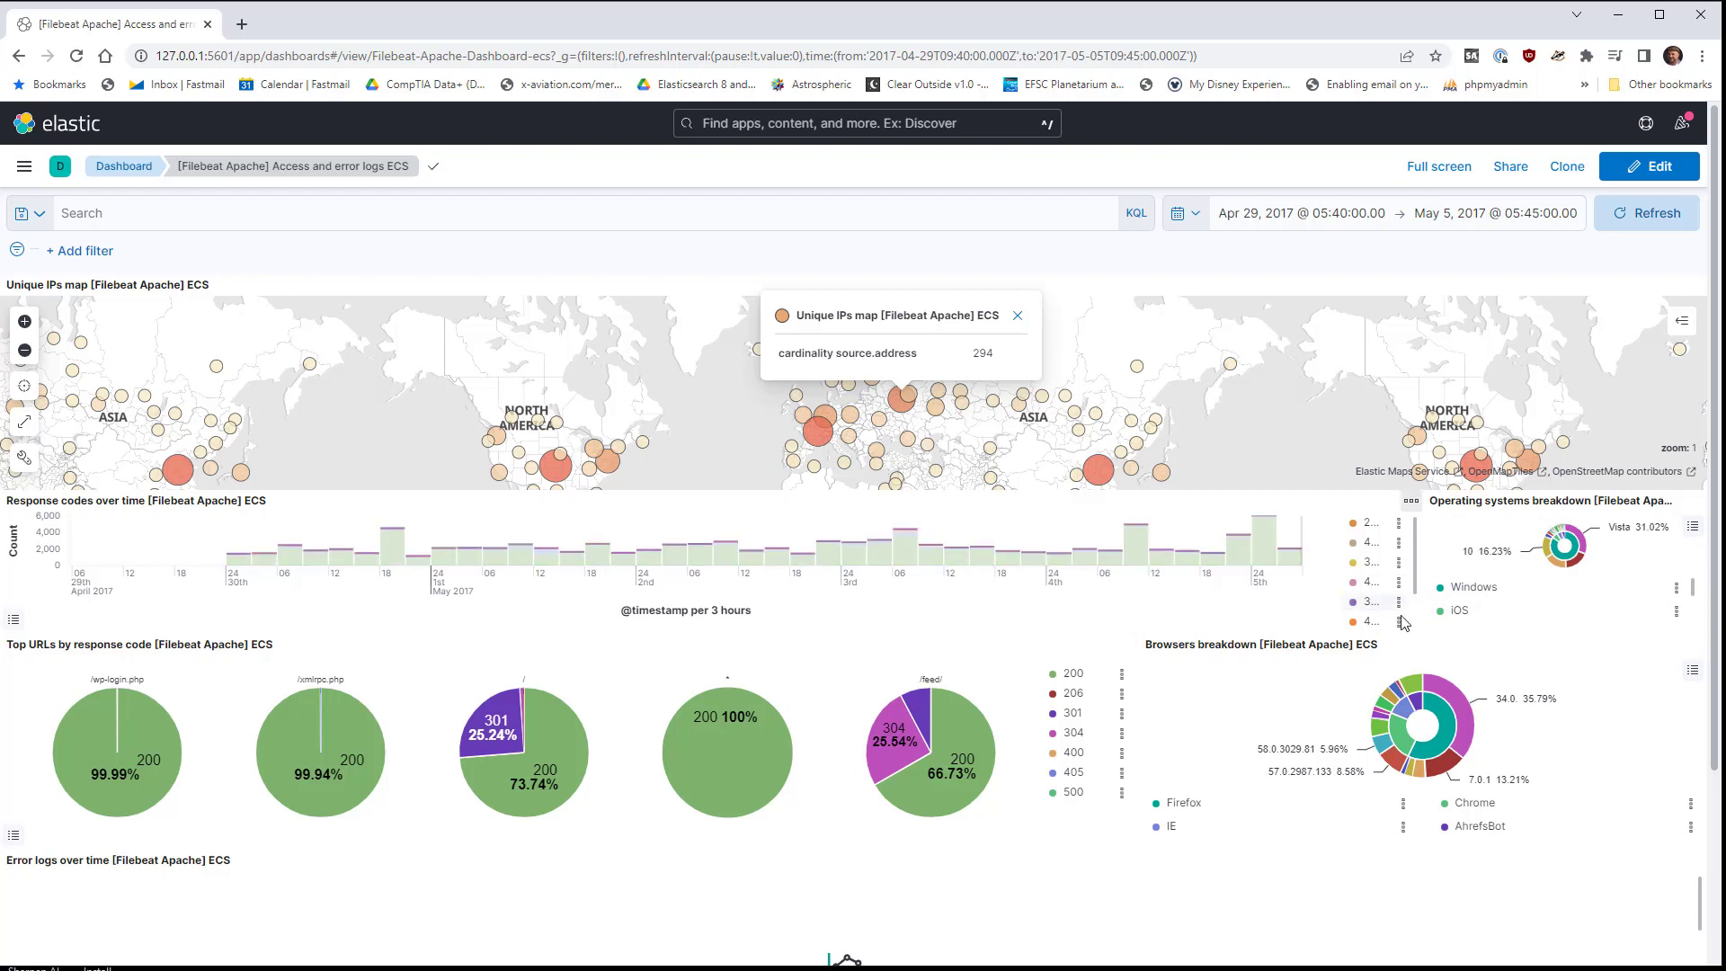
{"action": "scroll", "coordinate": [1400, 589], "scroll_direction": "down", "scroll_amount": 1}
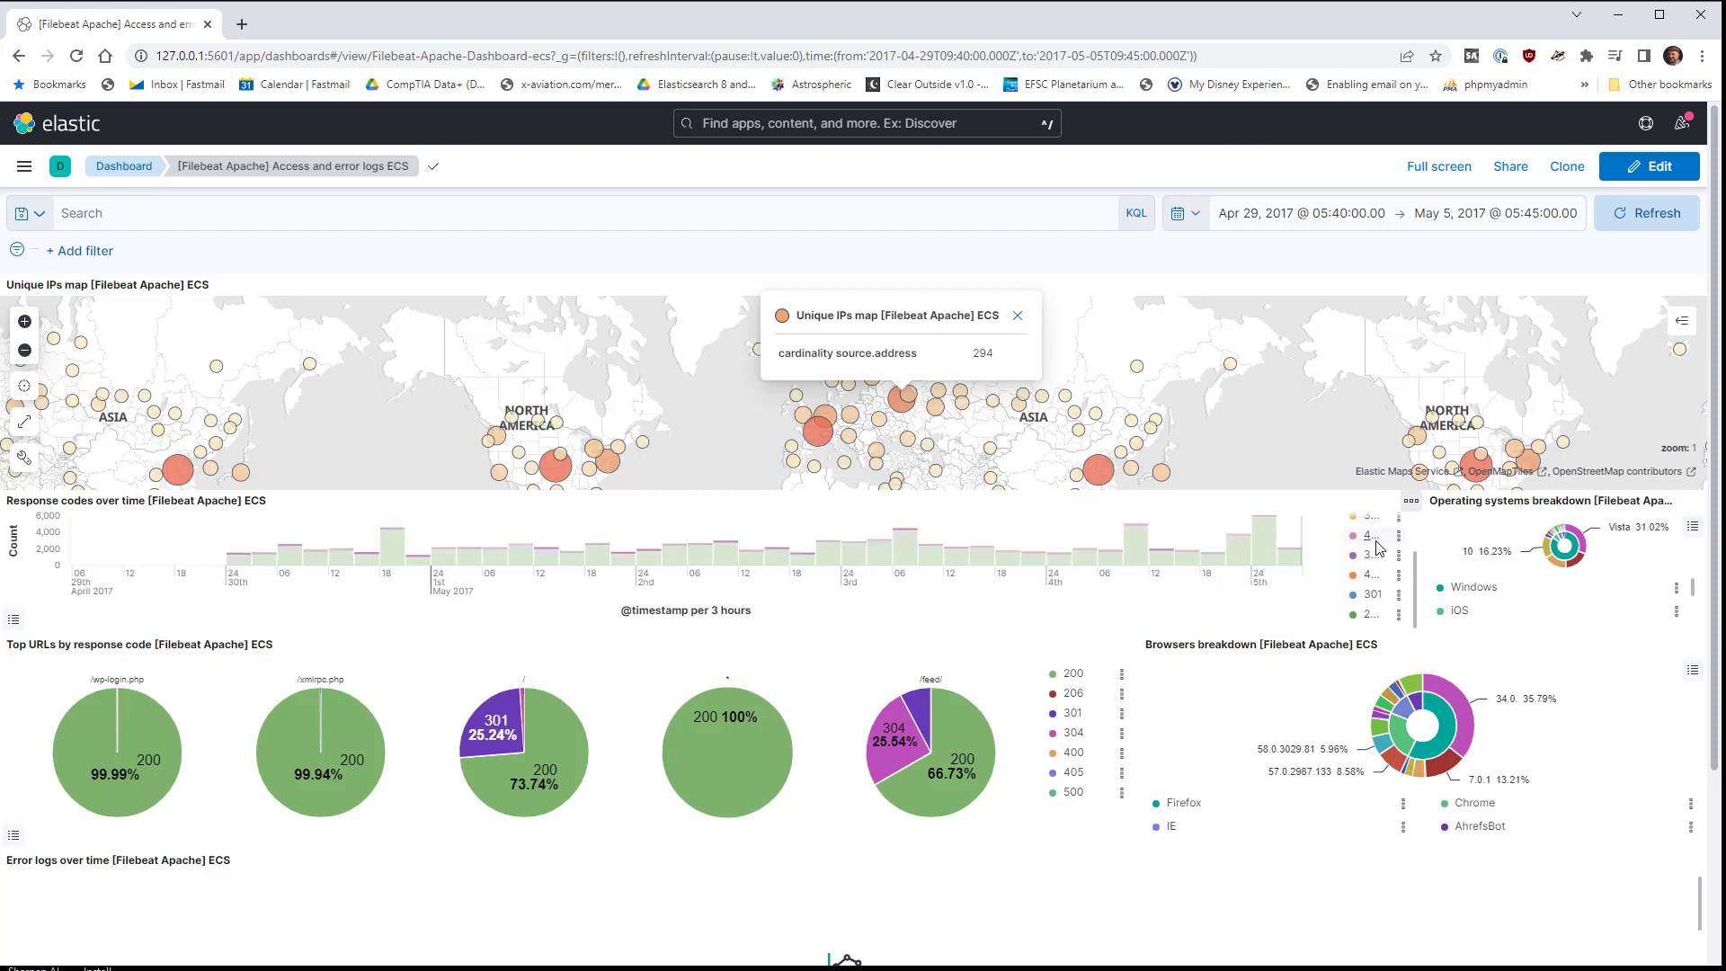
{"action": "left_click", "coordinate": [1366, 595]}
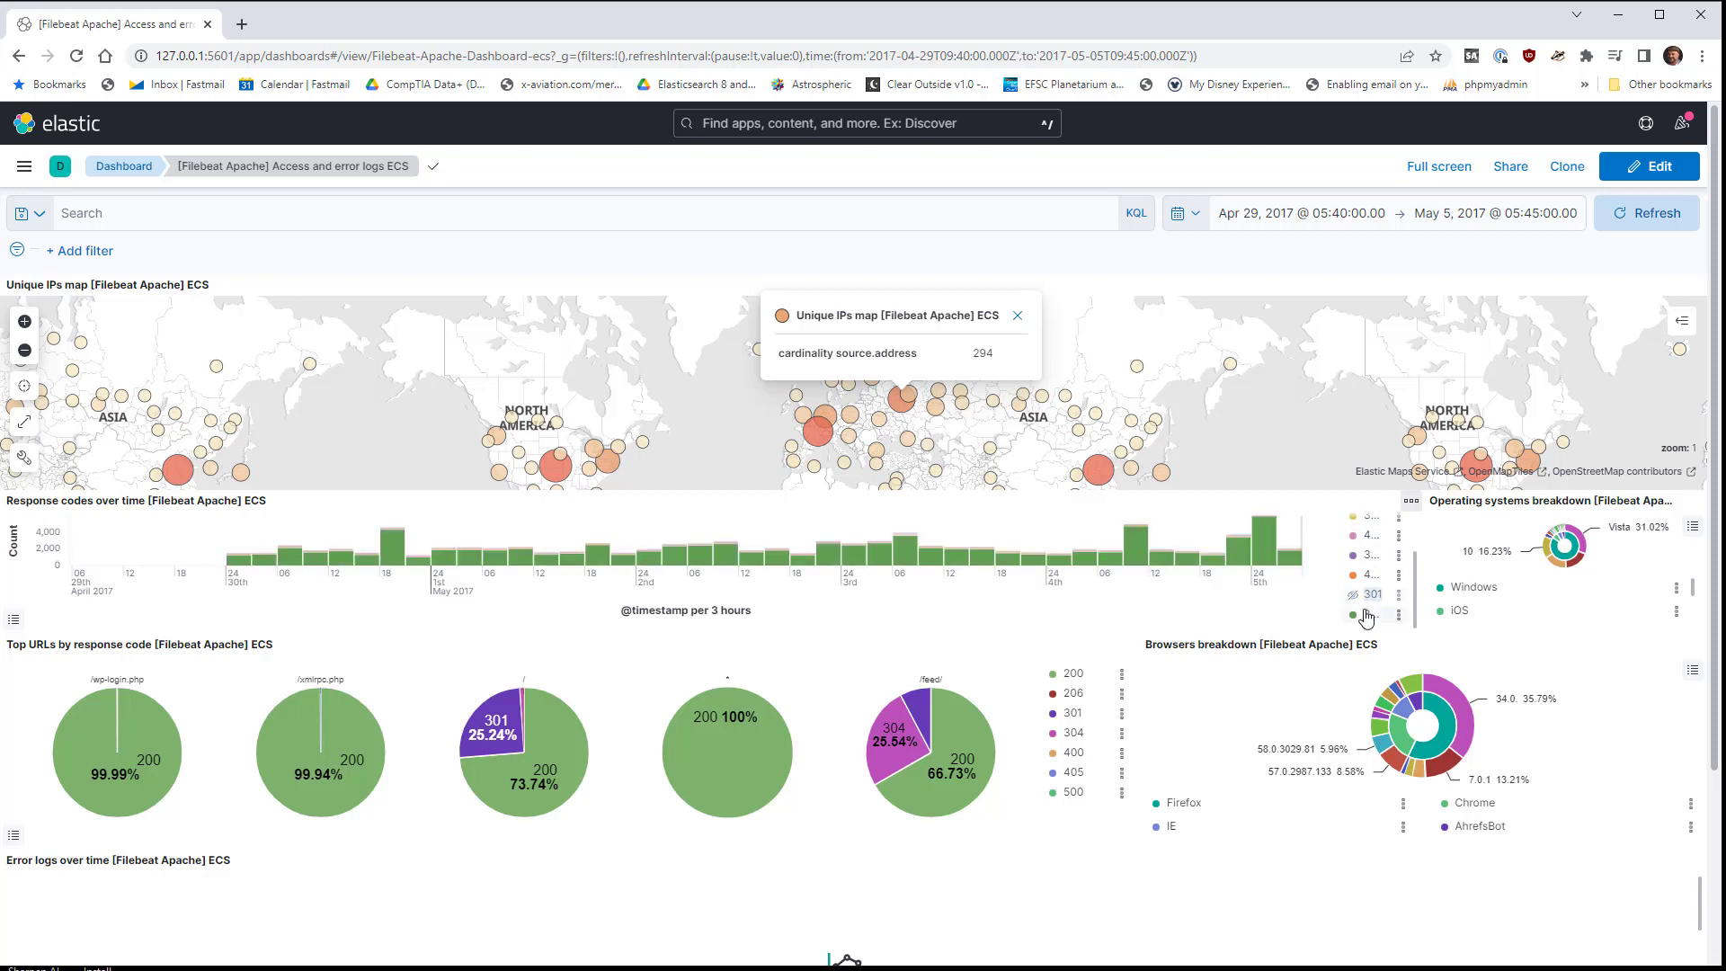
{"action": "left_click", "coordinate": [1367, 602]}
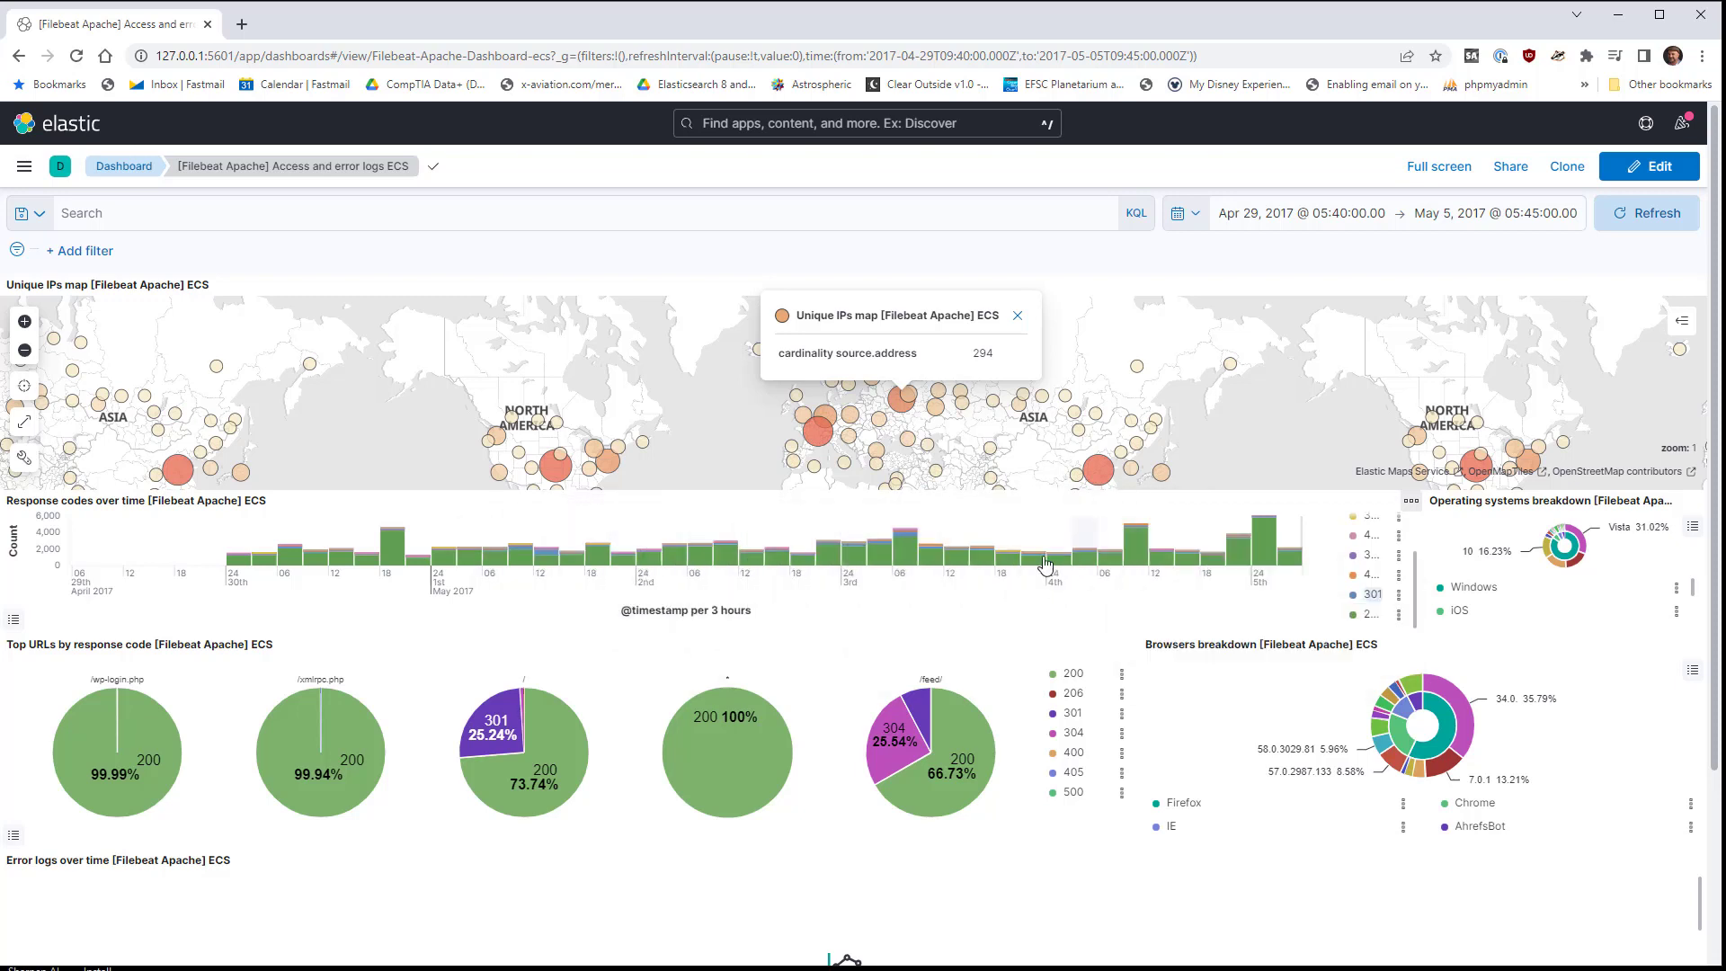
Step: Filter the dashboard to status code 301 for May 3, 2017, 06:00 to 09:00, from the response codes chart, and review its panels
{"action": "left_click", "coordinate": [904, 543]}
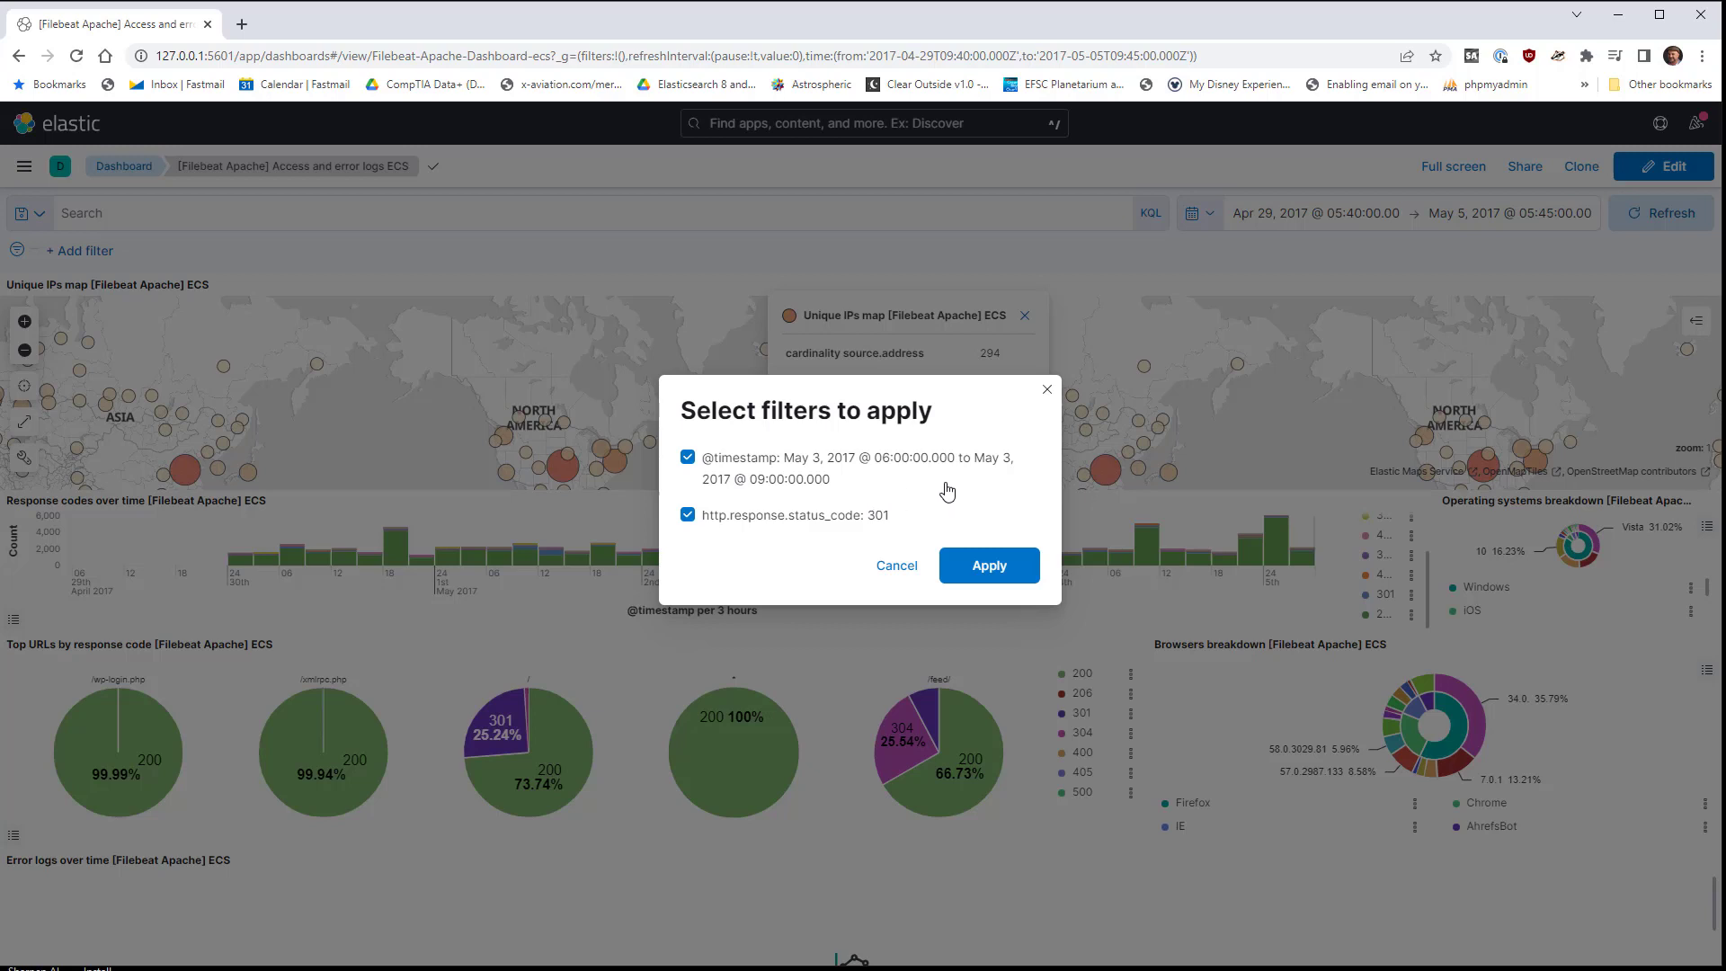
{"action": "left_click", "coordinate": [1001, 573]}
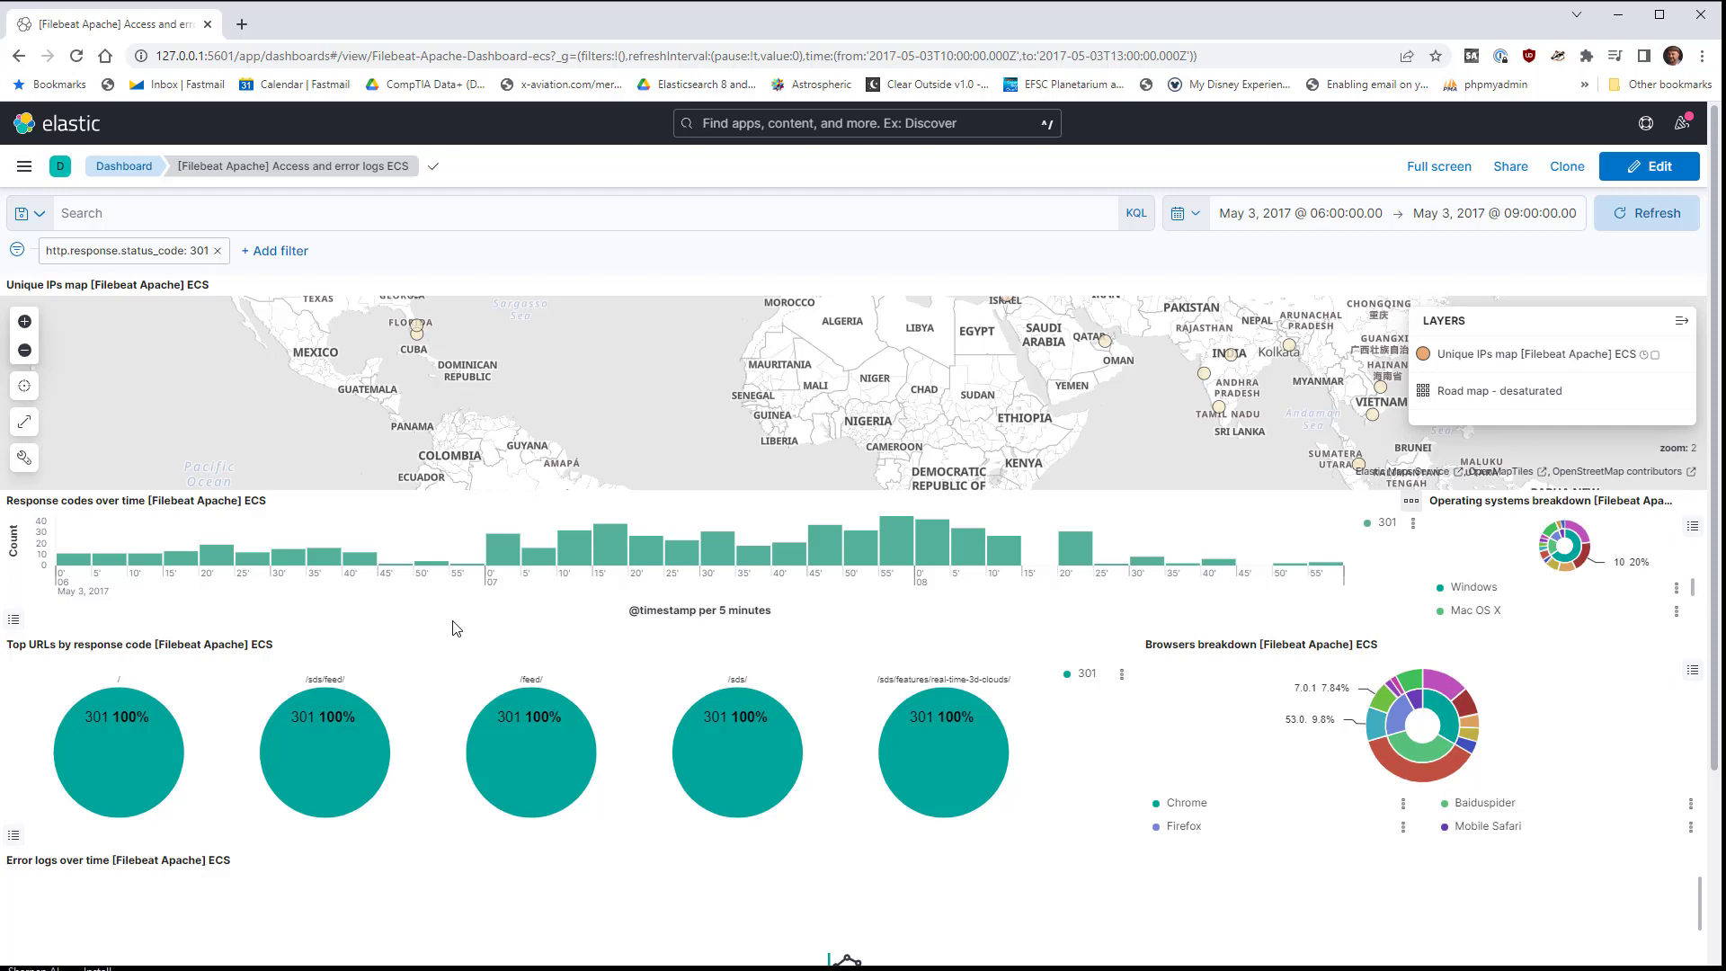
{"action": "scroll", "coordinate": [456, 628], "scroll_direction": "down", "scroll_amount": 3}
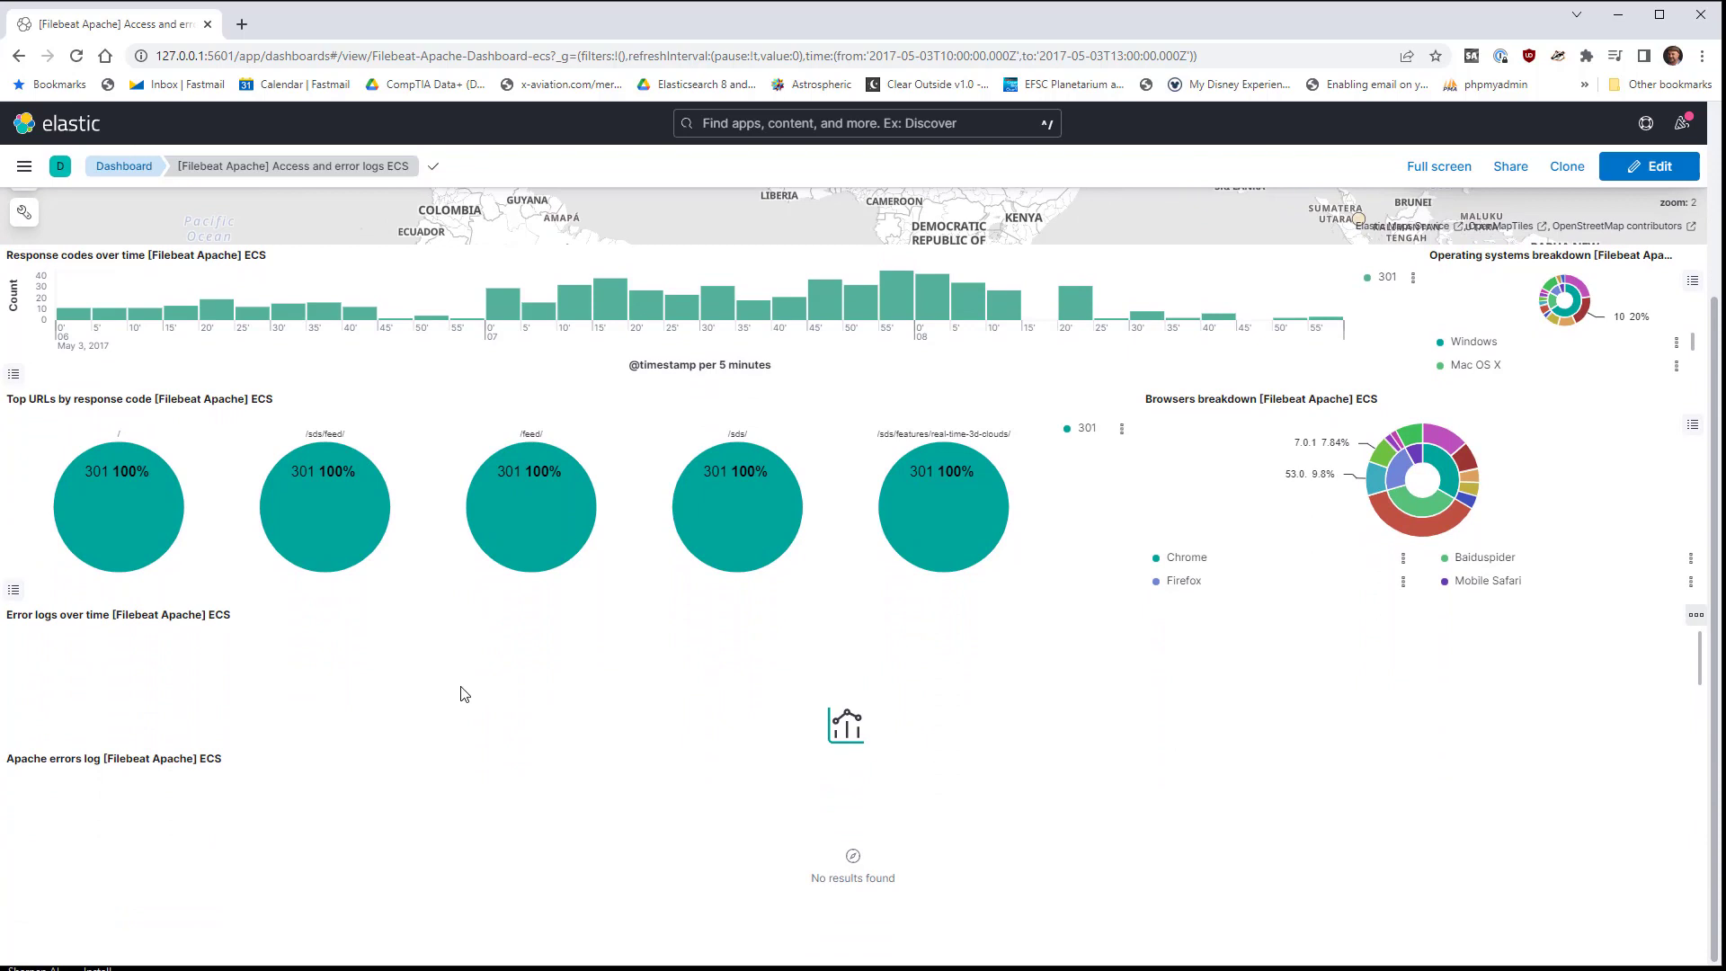
{"action": "scroll", "coordinate": [624, 677], "scroll_direction": "up", "scroll_amount": 3}
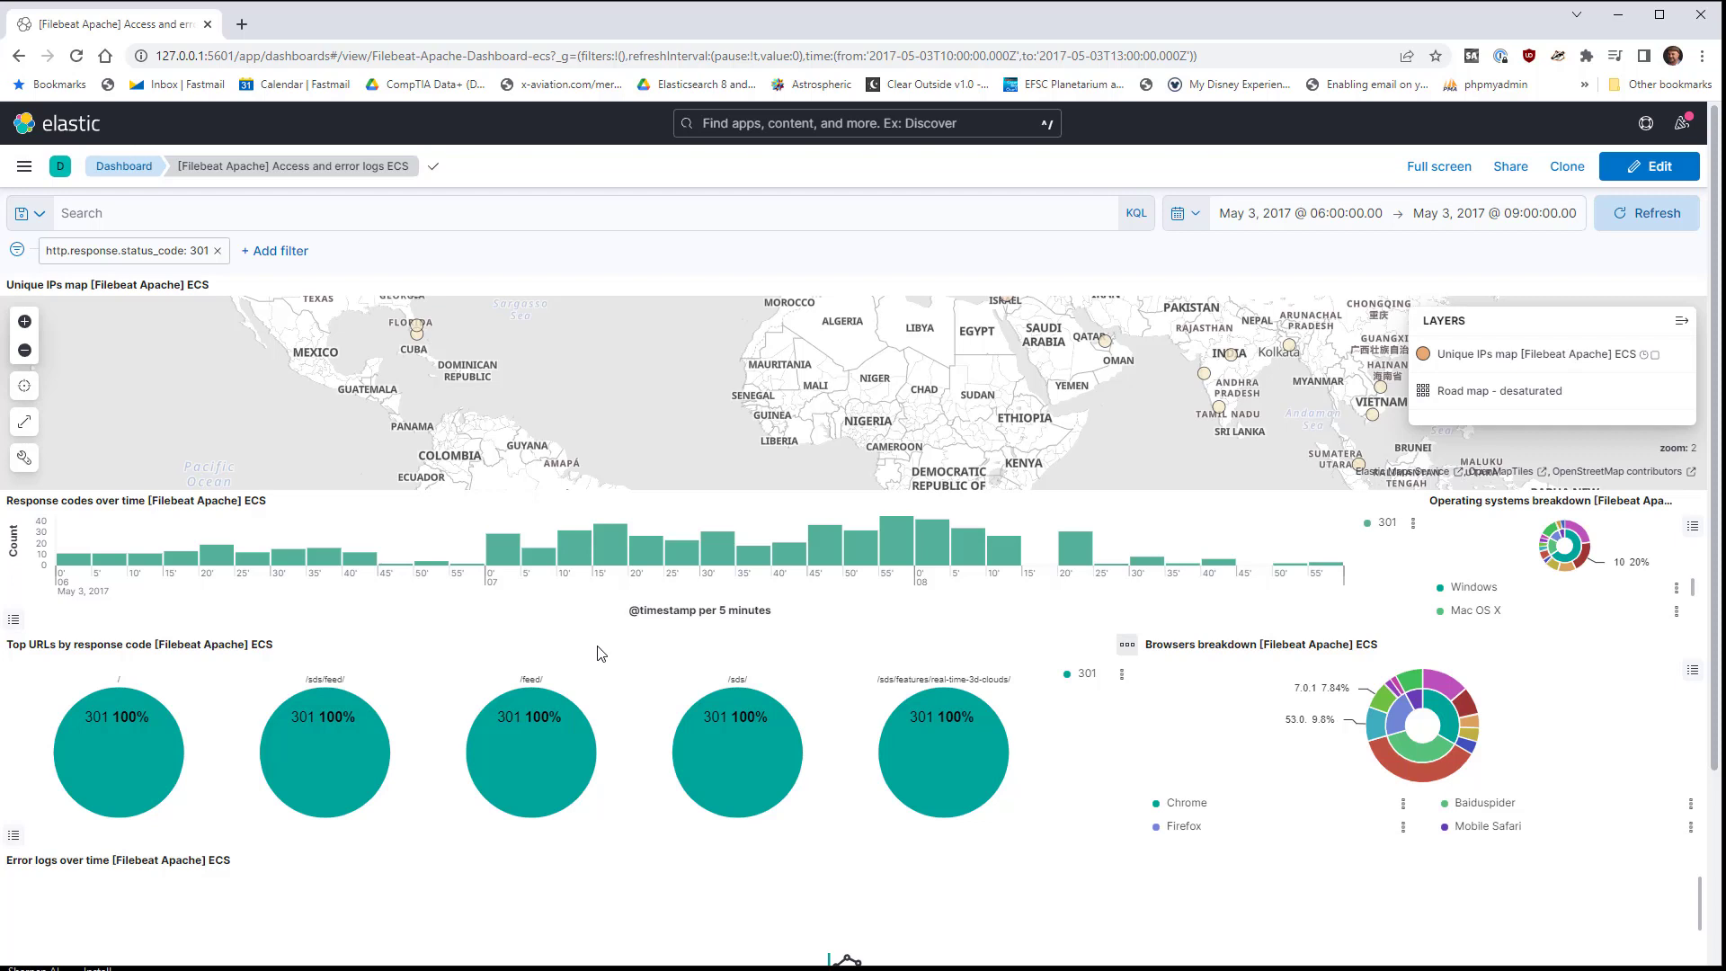
Step: Remove the 301 status code filter and set the time range from Apr 29, 2017 @ 06:00 to May 5, 2017 @ 09:00
{"action": "left_click", "coordinate": [216, 251]}
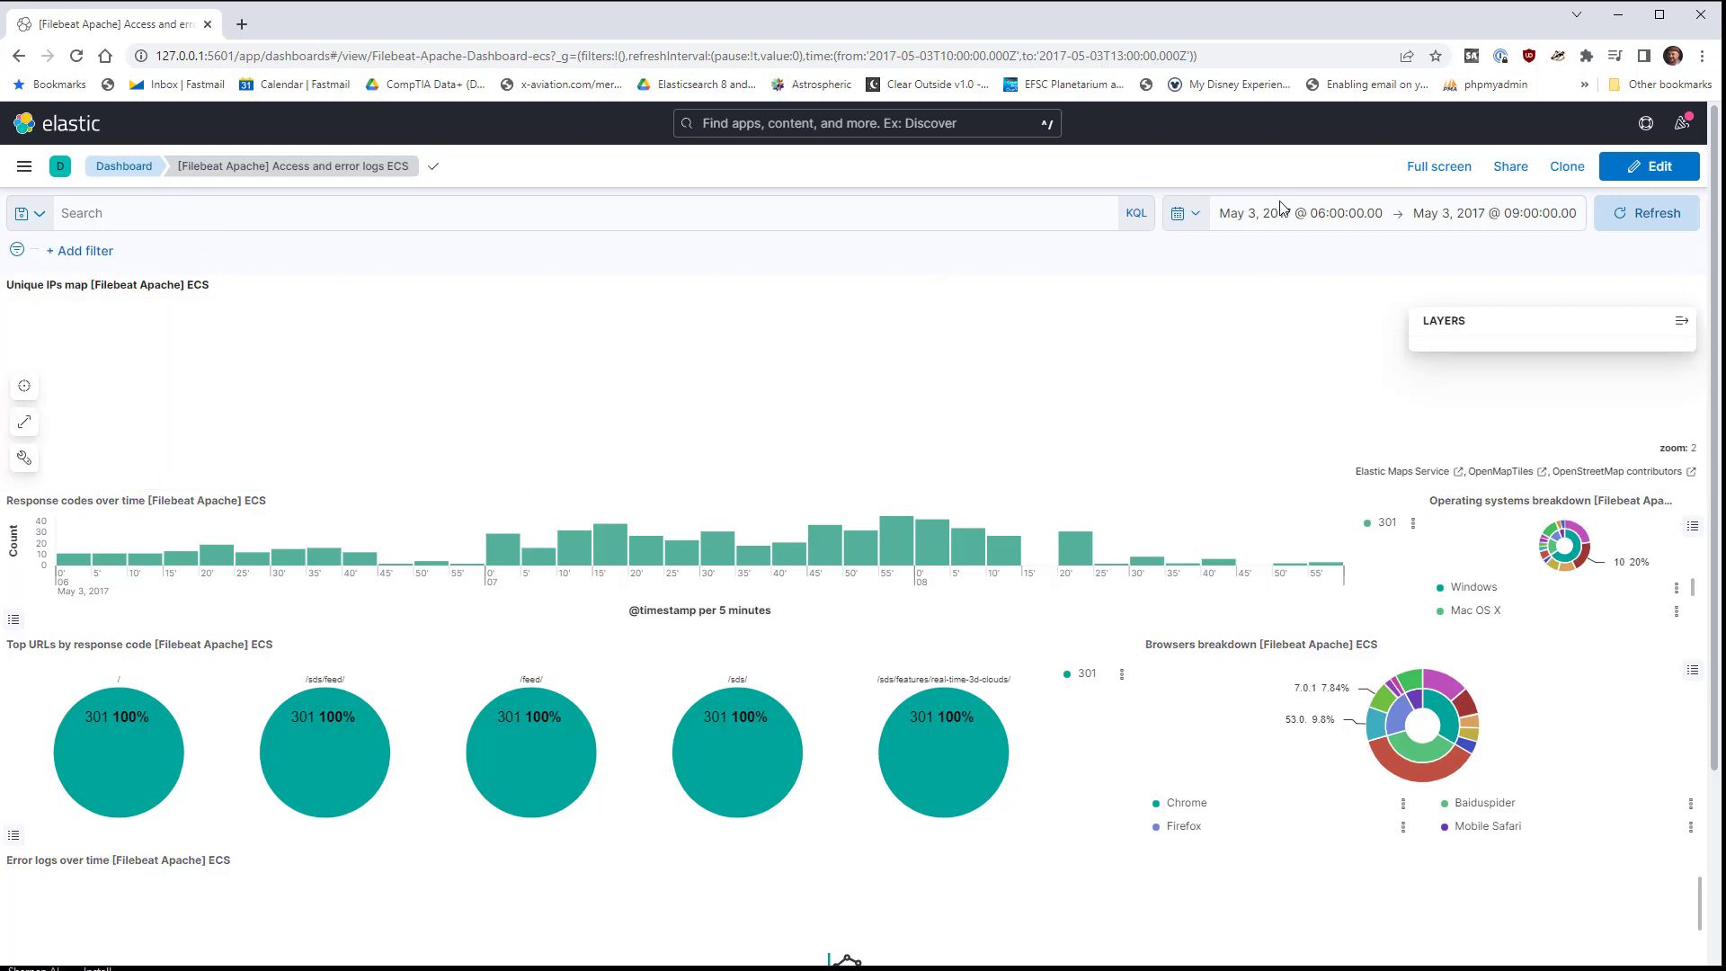
{"action": "left_click", "coordinate": [1271, 224]}
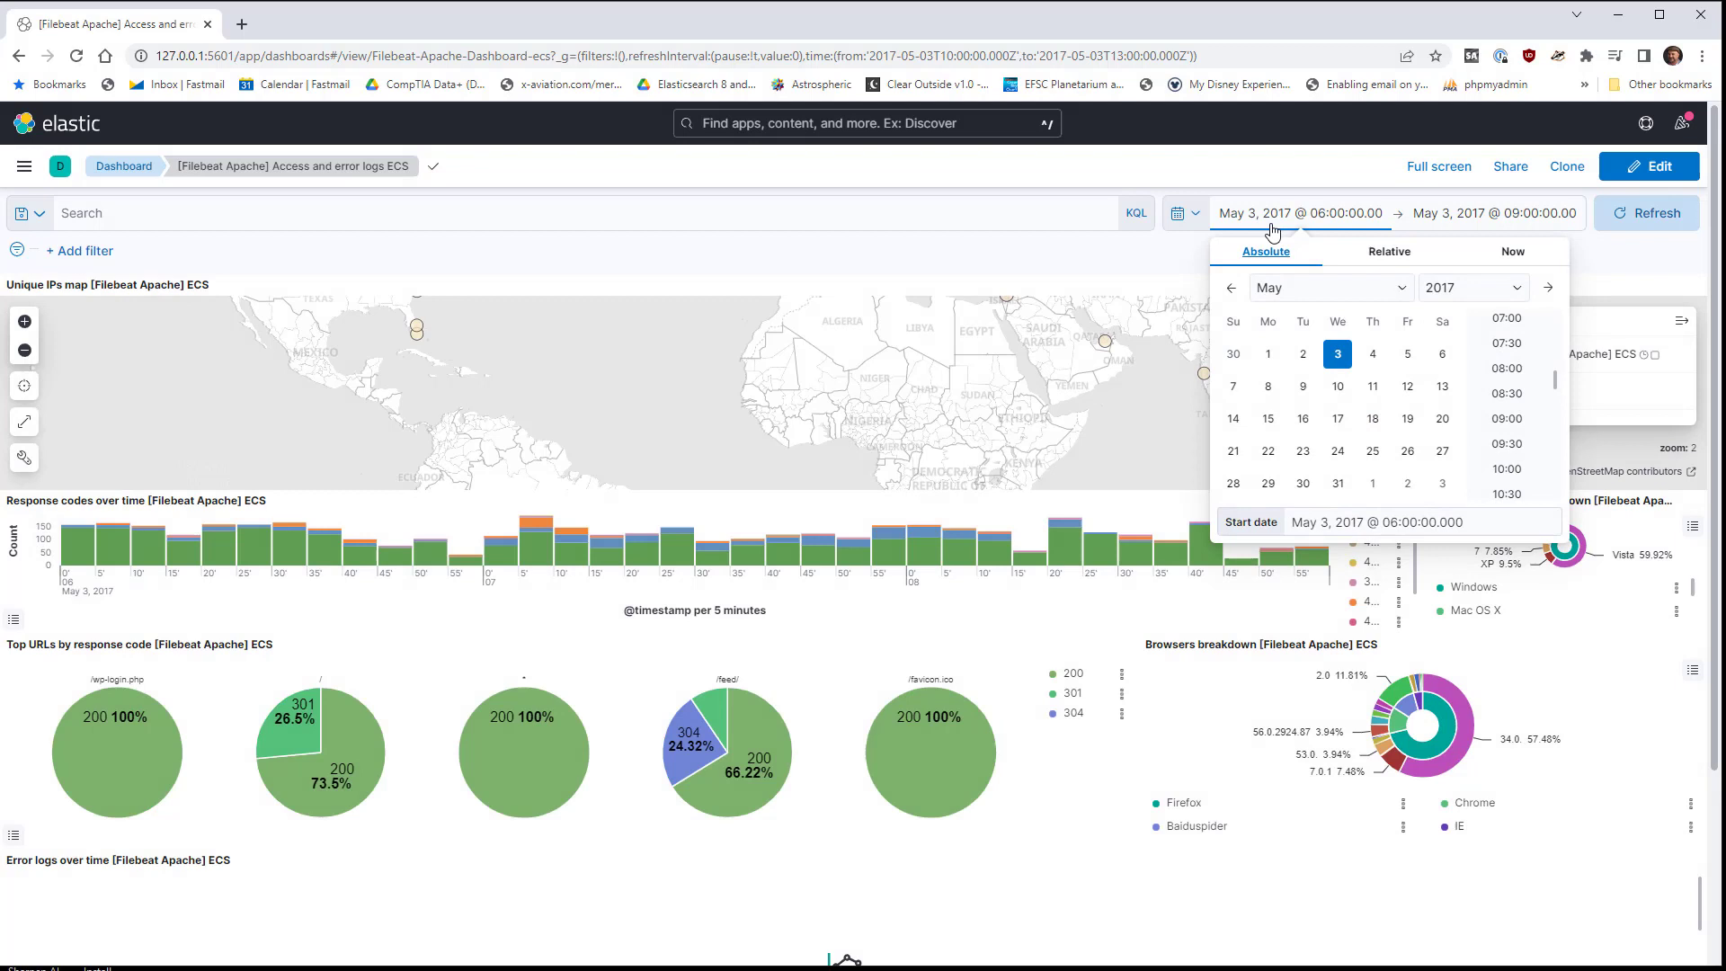
{"action": "left_click", "coordinate": [1231, 288]}
{"action": "left_click", "coordinate": [1442, 483]}
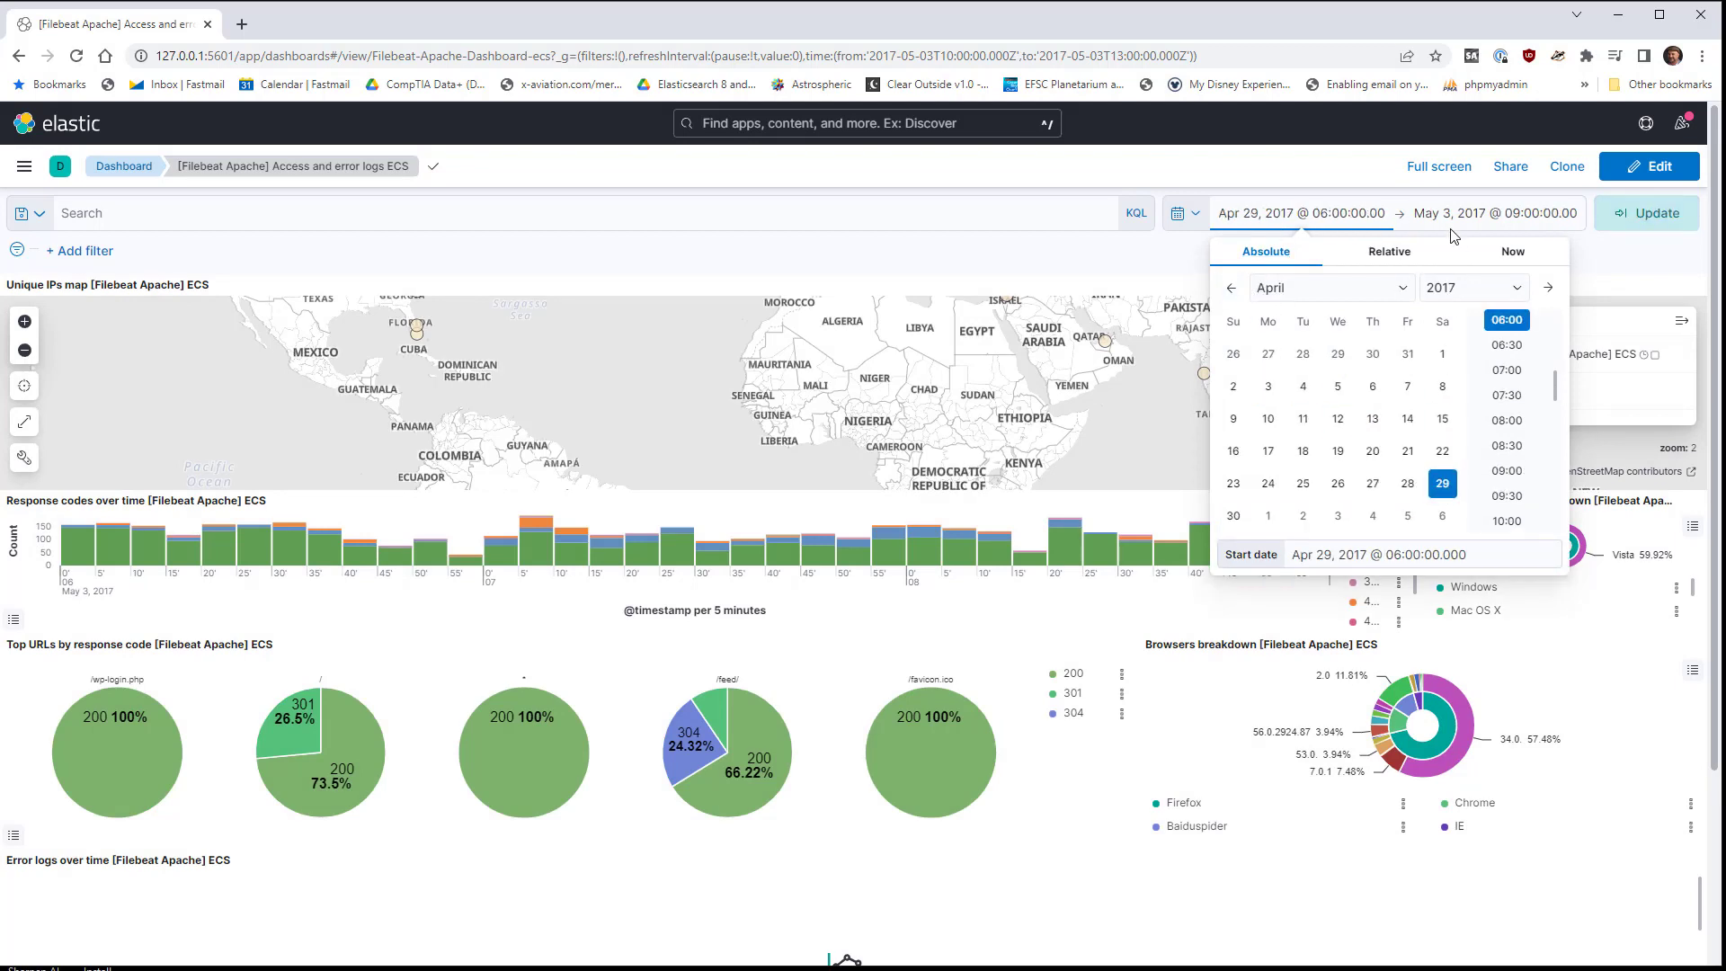
{"action": "left_click", "coordinate": [1456, 220]}
{"action": "left_click", "coordinate": [1423, 354]}
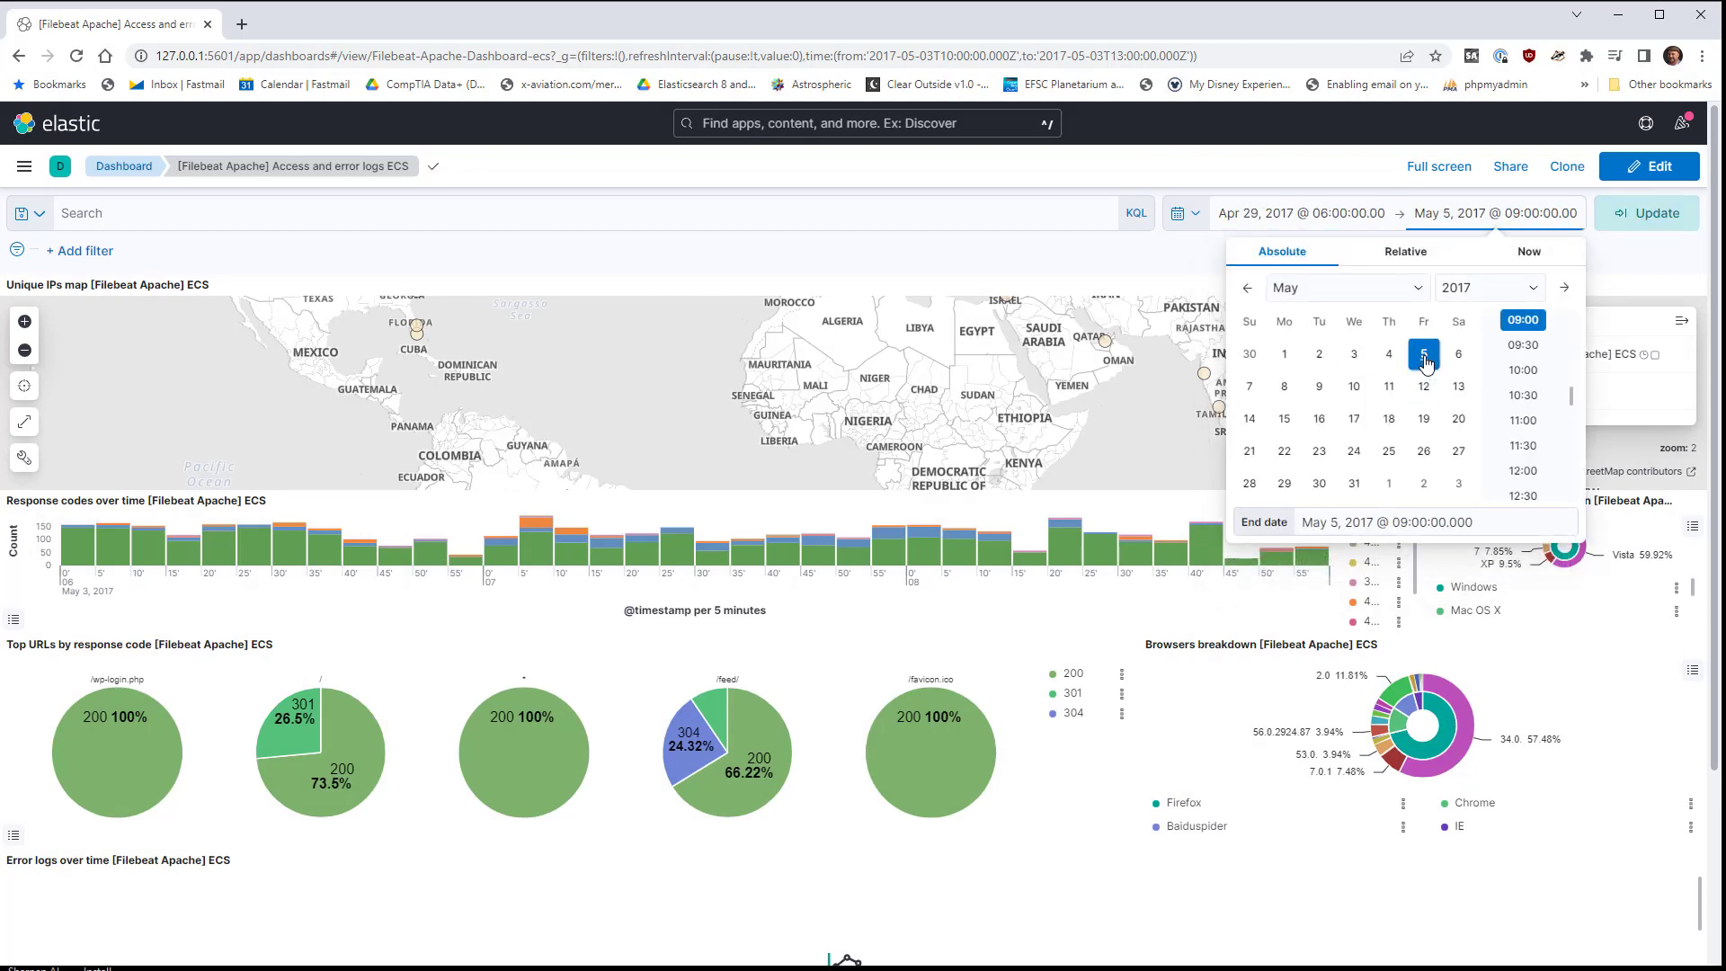
{"action": "left_click", "coordinate": [1625, 216]}
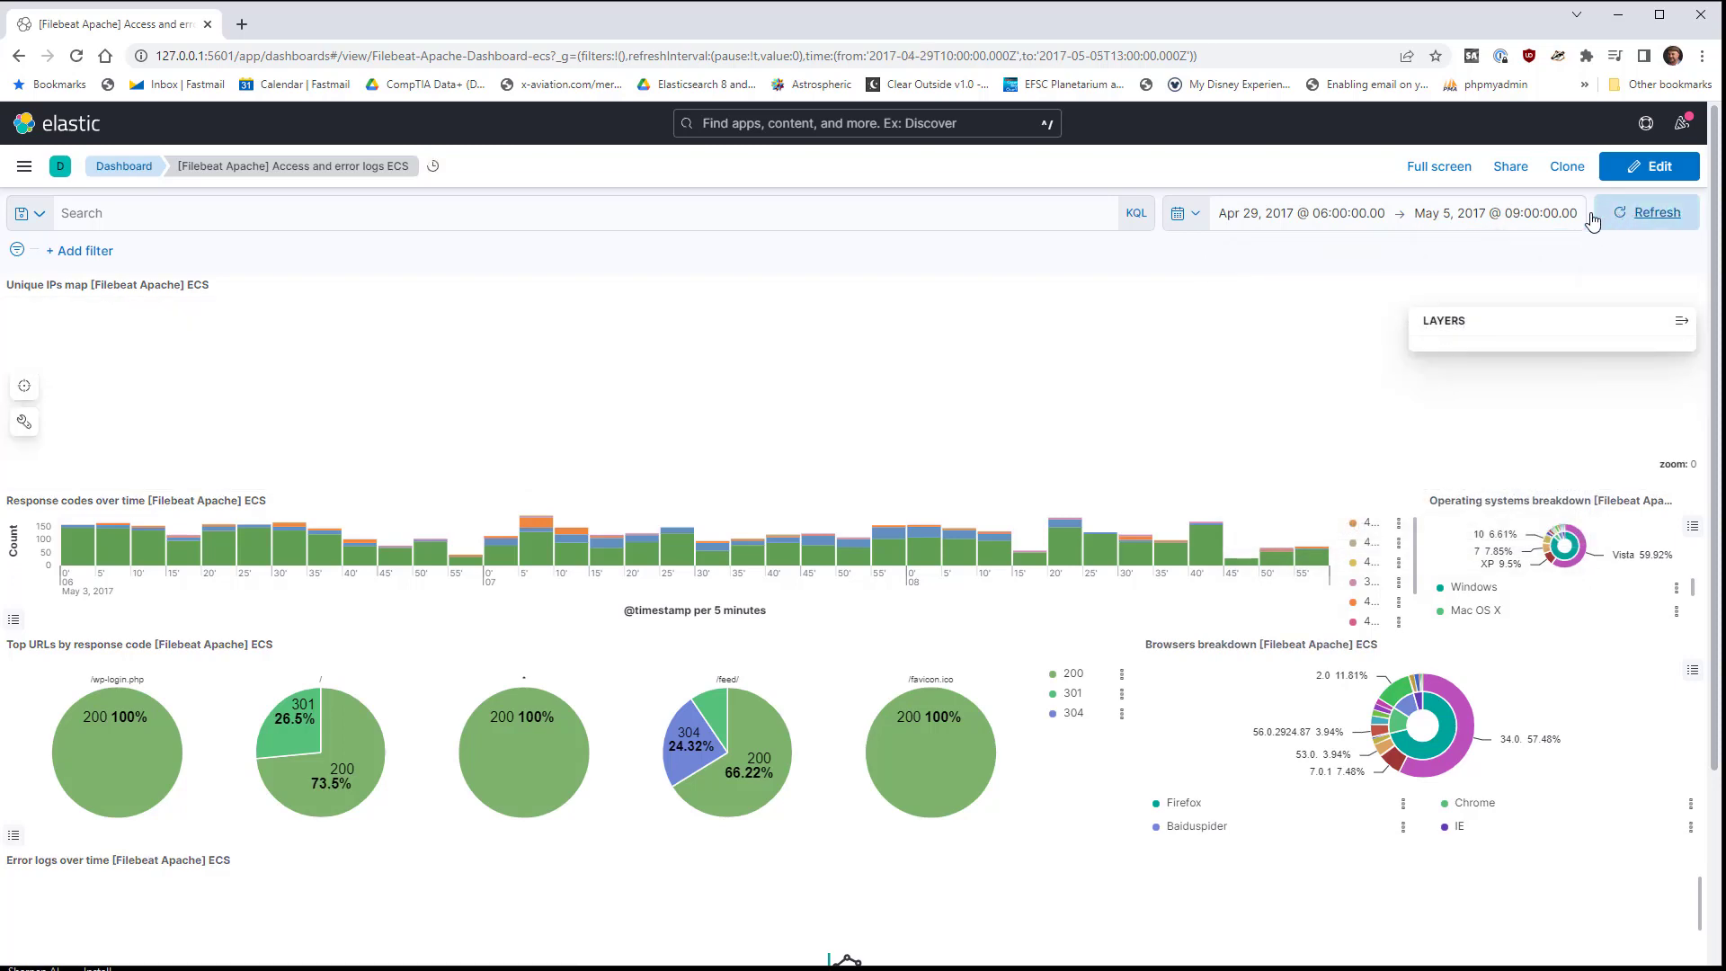